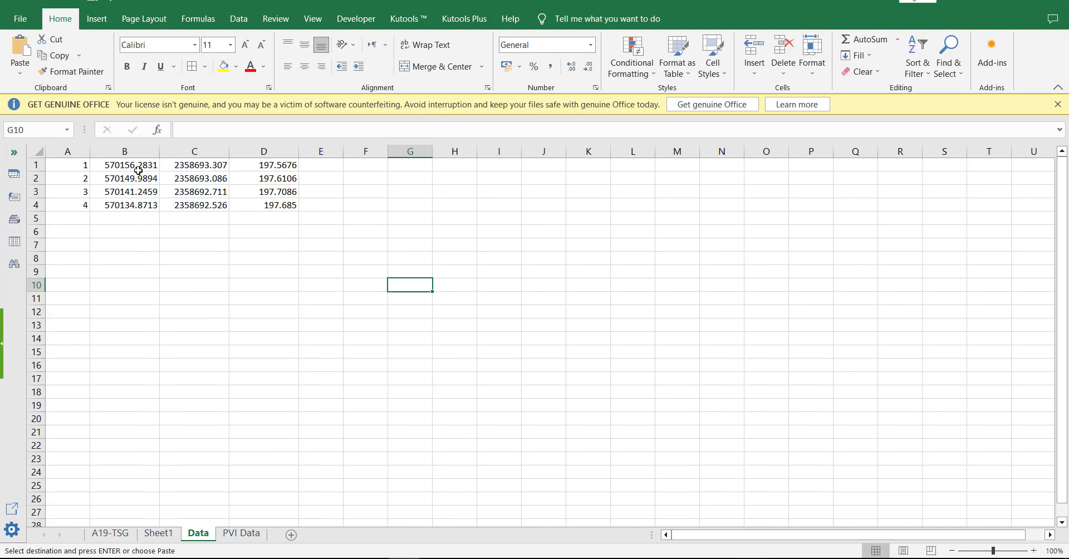
Copy the concatenated coordinate pairs in cells D1:D11 of Sheet1
{"action": "left_click", "coordinate": [239, 533]}
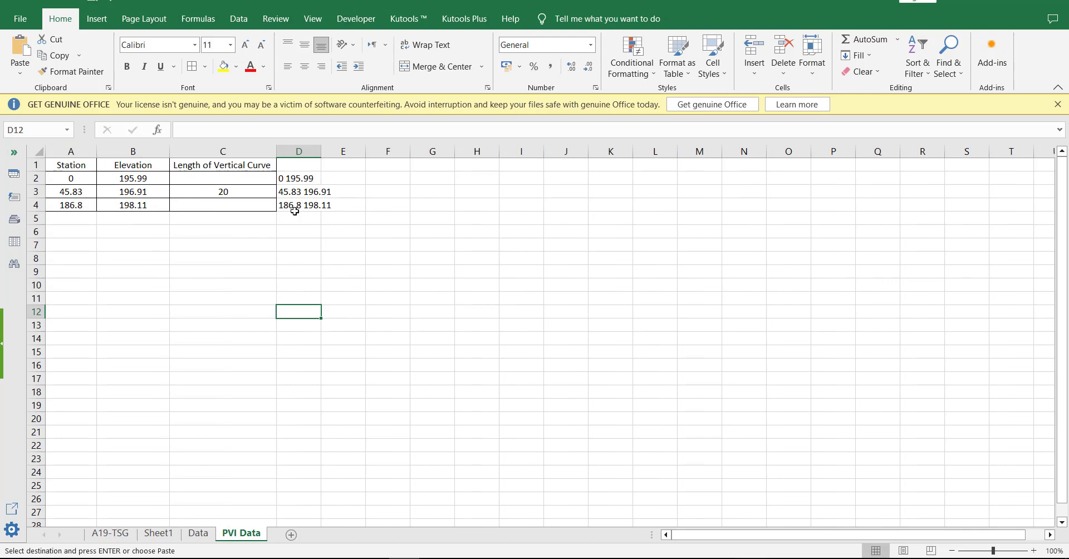
{"action": "left_click", "coordinate": [159, 533]}
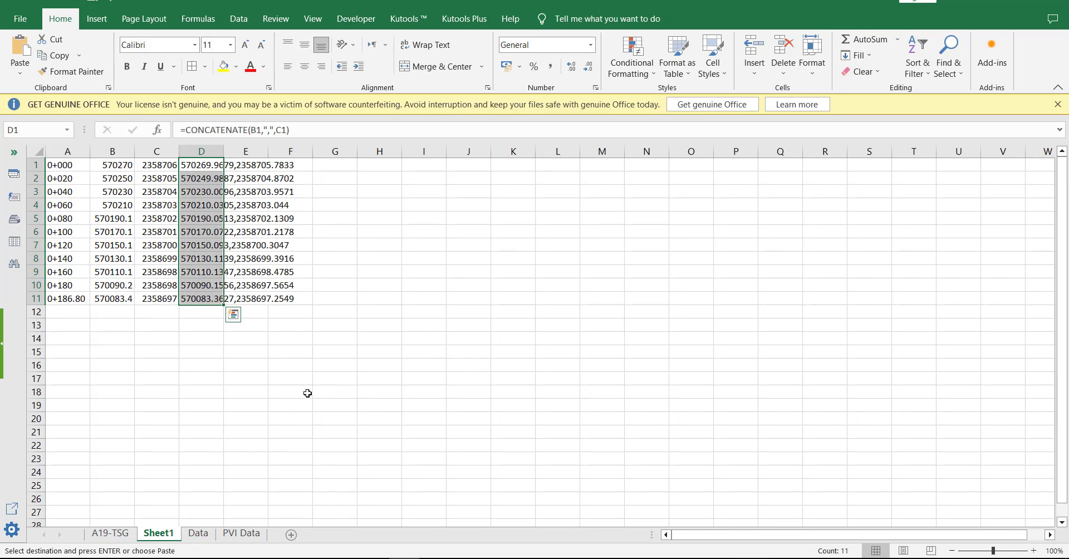
{"action": "right_click", "coordinate": [212, 166]}
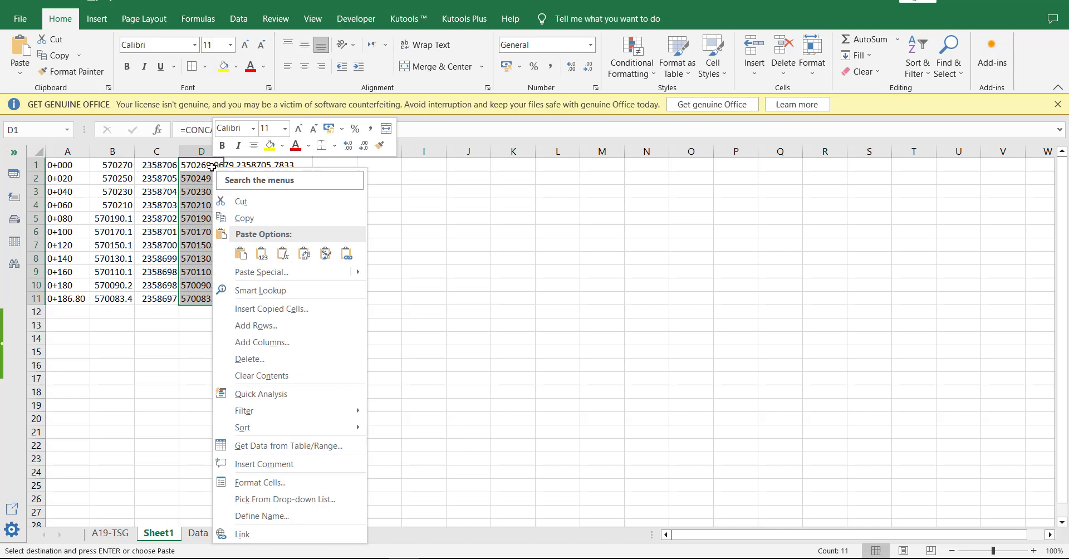
{"action": "left_click", "coordinate": [240, 215]}
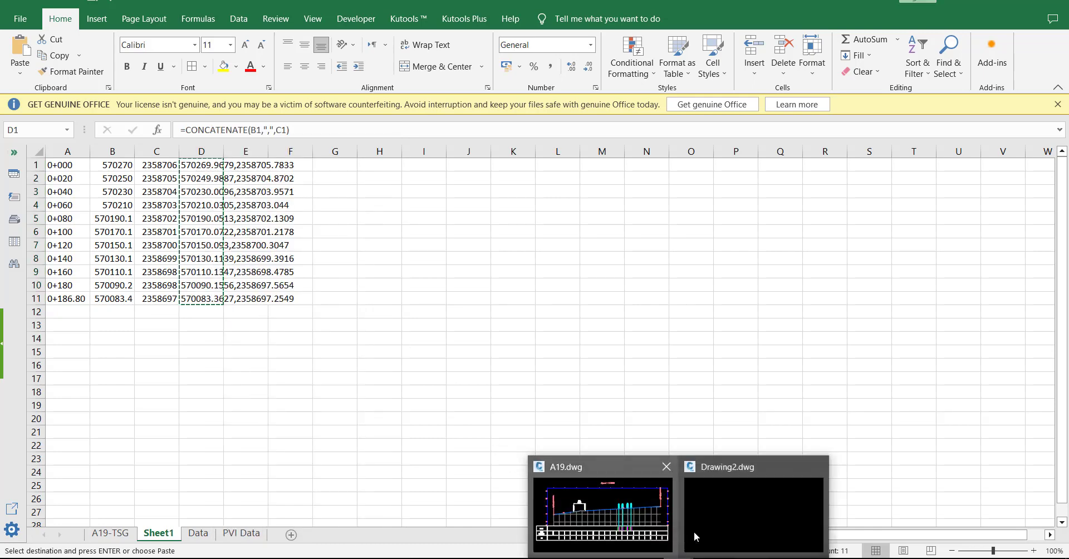
Switch to Drawing2.dwg in Civil 3D, maximize the window and draw a polyline through the copied coordinates
{"action": "left_click", "coordinate": [684, 498]}
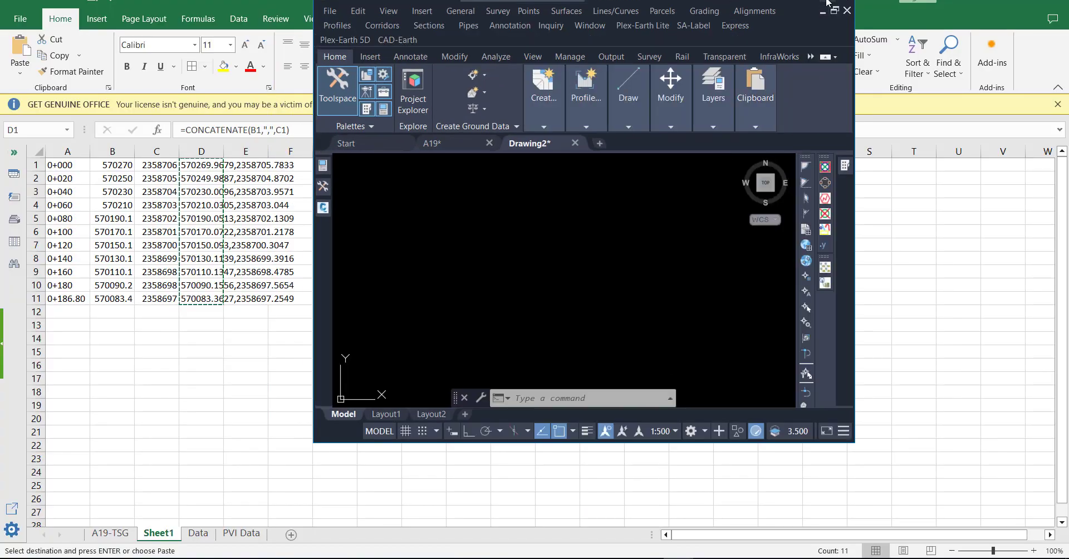
{"action": "left_click", "coordinate": [835, 10]}
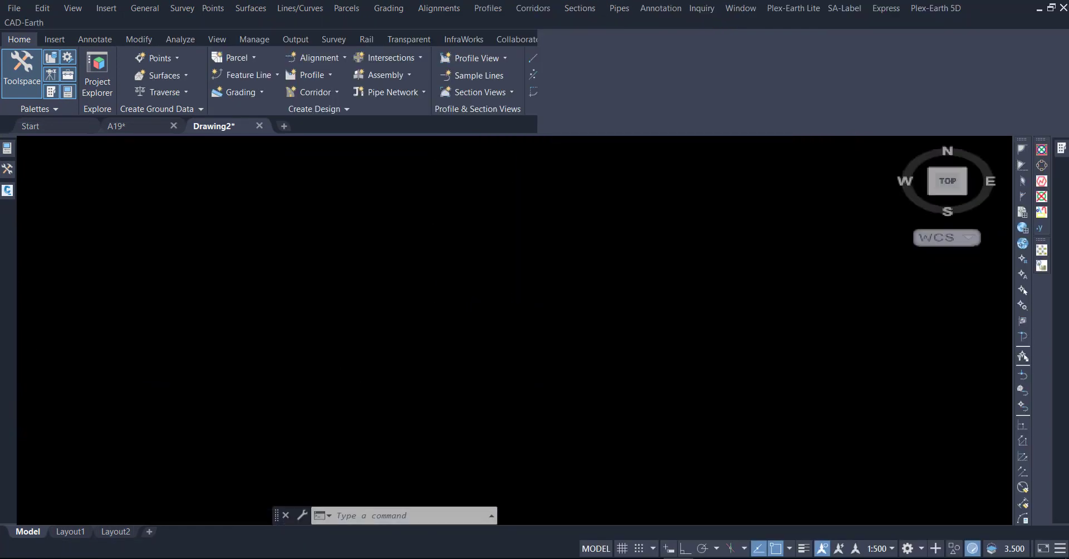
{"action": "type", "text": "pl"}
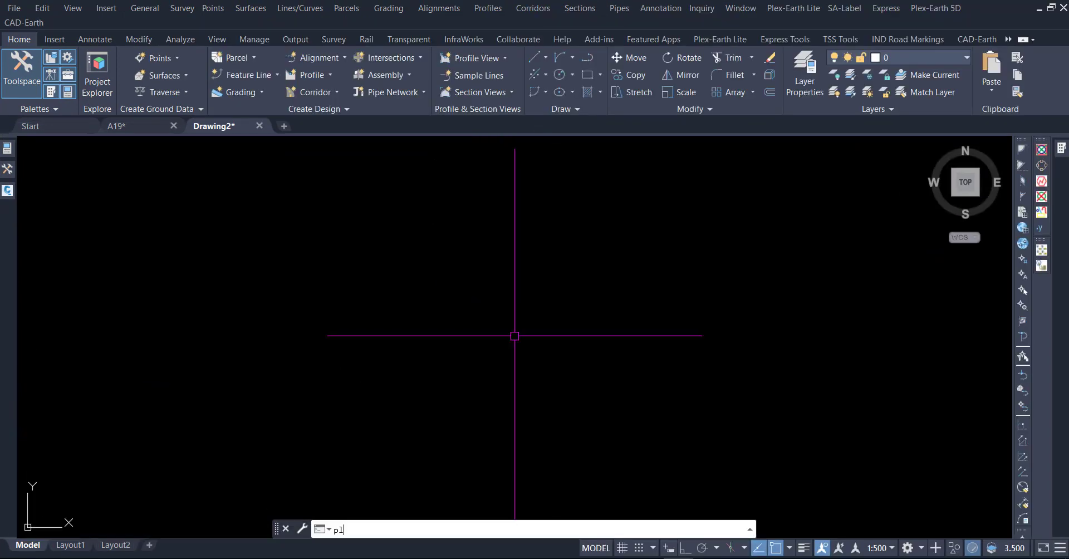
{"action": "key", "text": "Return"}
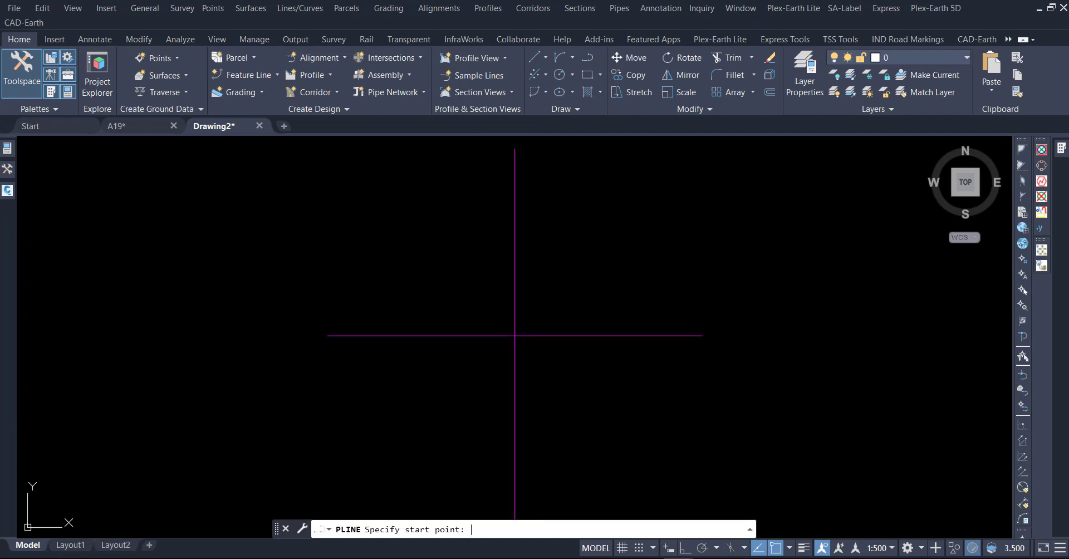
{"action": "right_click", "coordinate": [493, 529]}
{"action": "left_click", "coordinate": [524, 467]}
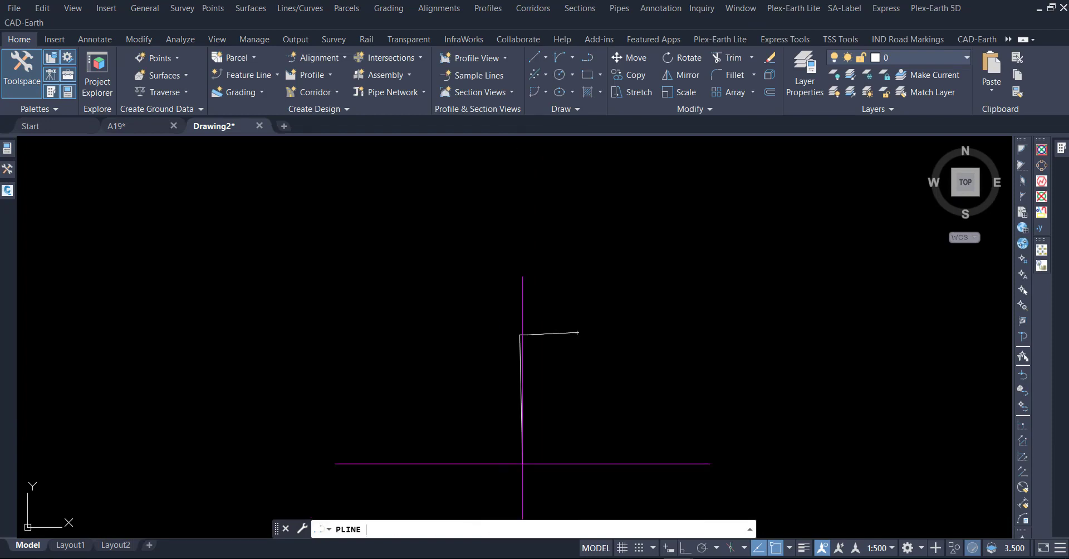
{"action": "key", "text": "Return"}
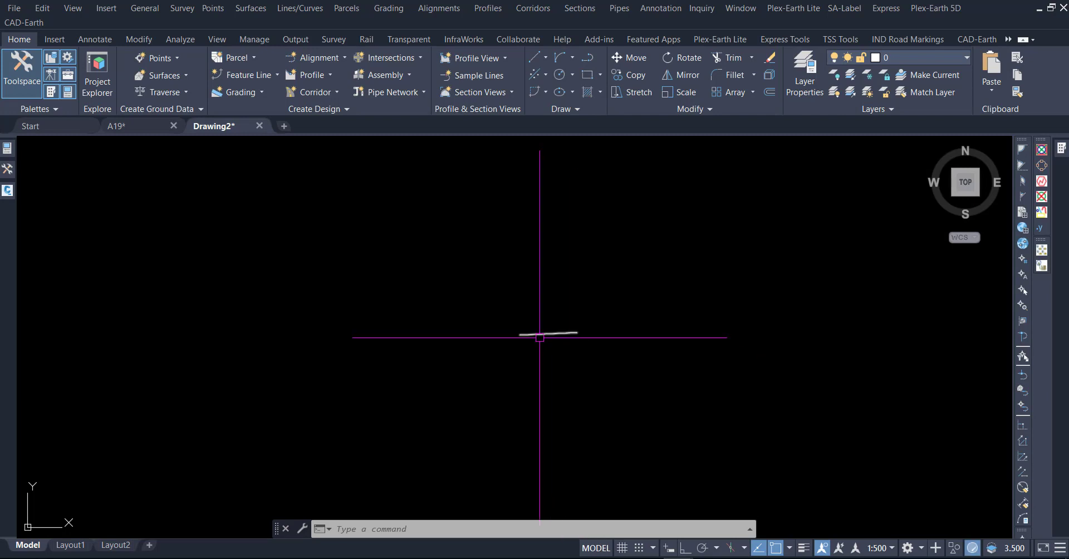
Create a centerline alignment named "Alignment -1" from the polyline, accepting its direction and the default settings
{"action": "scroll", "coordinate": [544, 334], "scroll_direction": "up", "scroll_amount": 10}
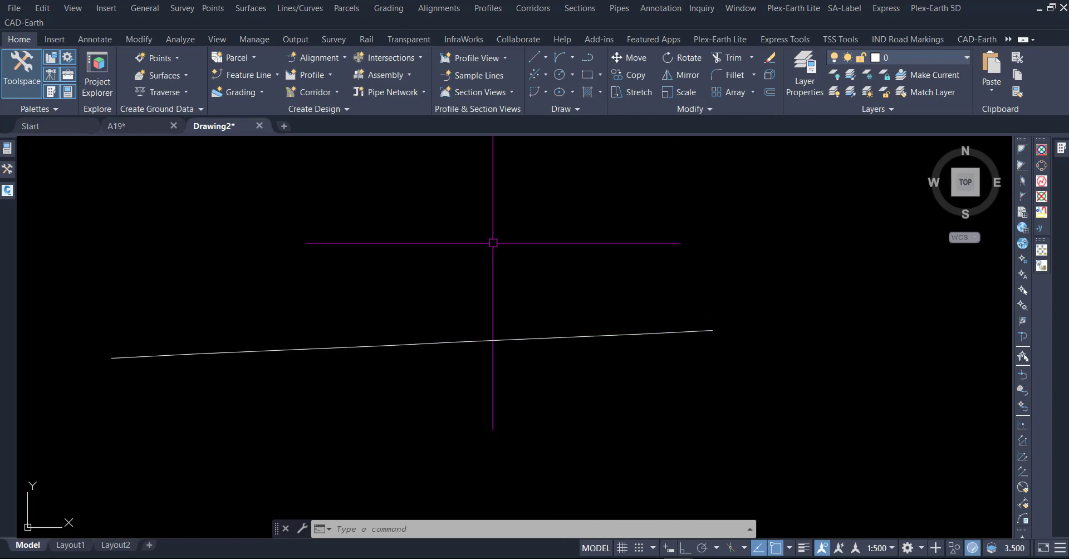
{"action": "left_click", "coordinate": [339, 56]}
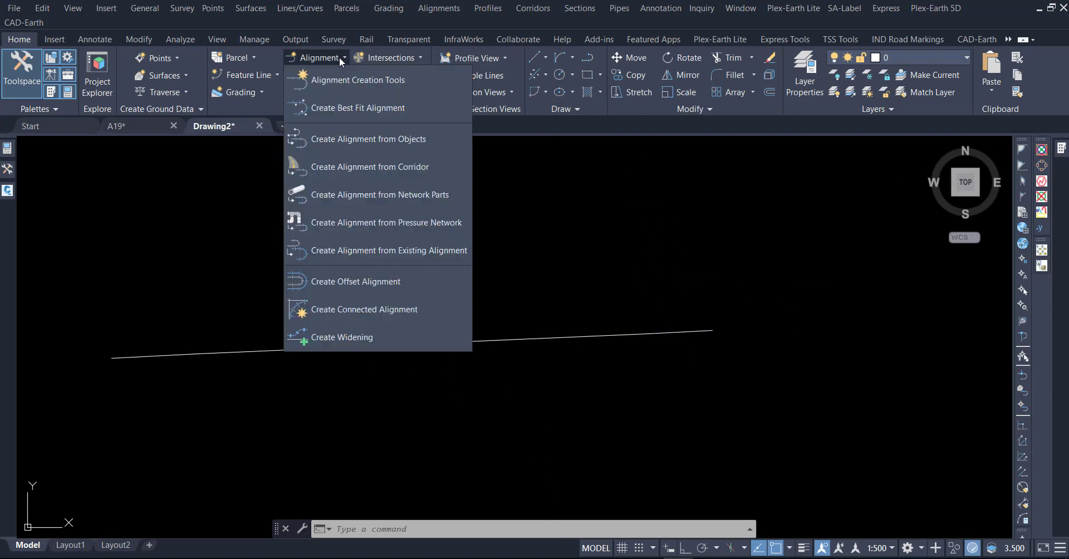
{"action": "left_click", "coordinate": [399, 147]}
{"action": "left_click", "coordinate": [701, 332]}
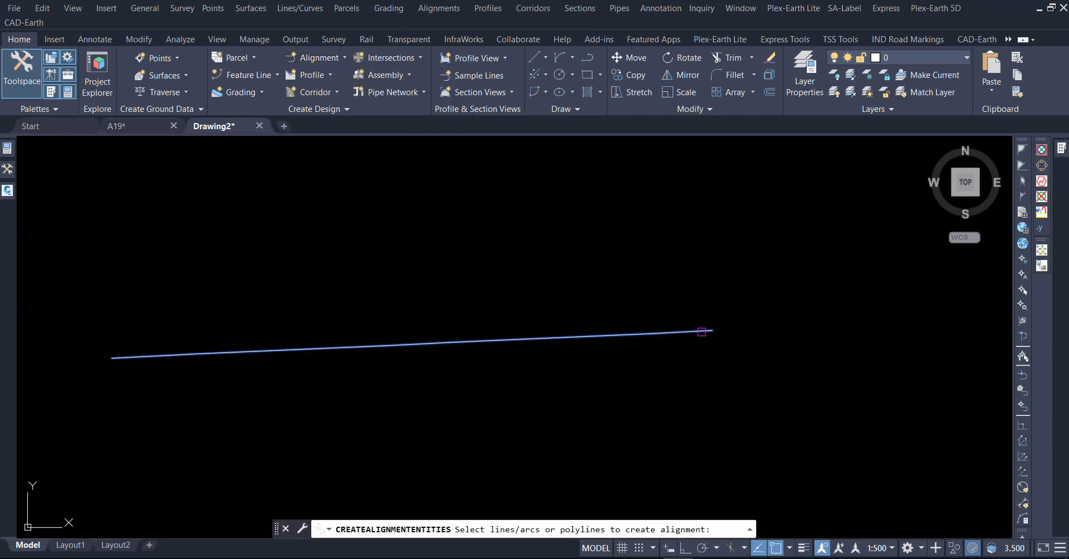
{"action": "key", "text": "Return"}
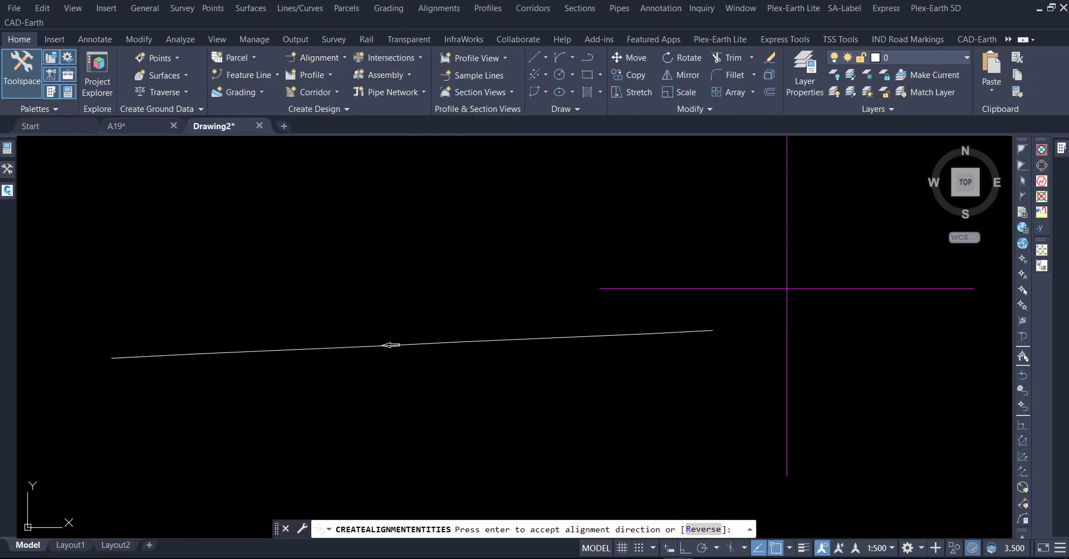
{"action": "key", "text": "Return"}
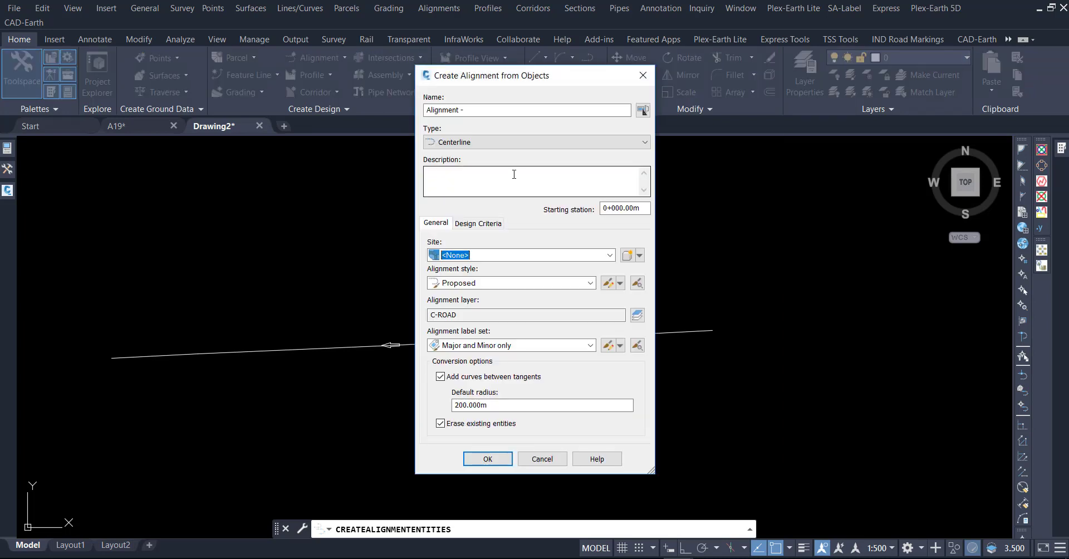
{"action": "left_click", "coordinate": [477, 114]}
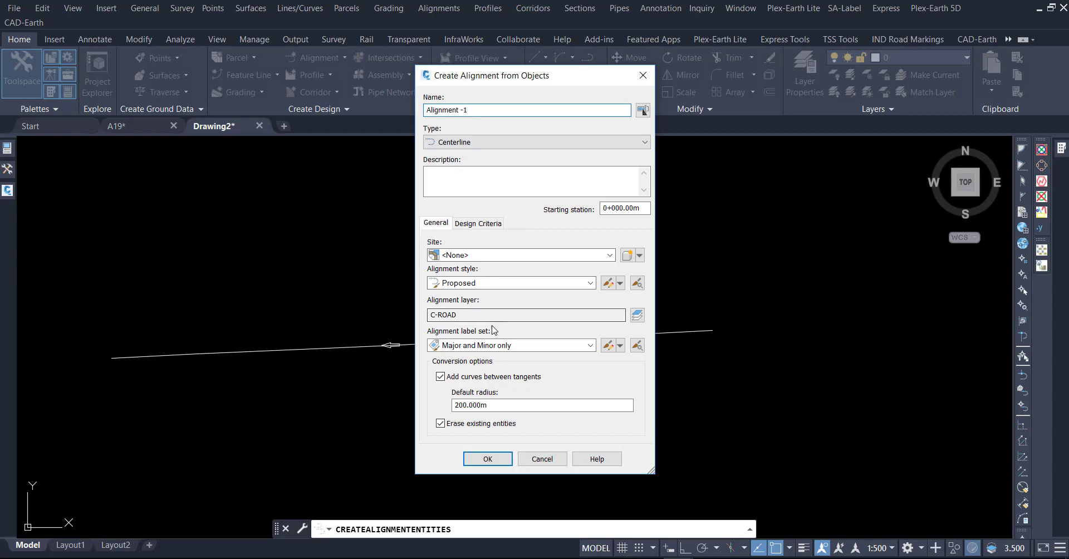
{"action": "left_click", "coordinate": [497, 460]}
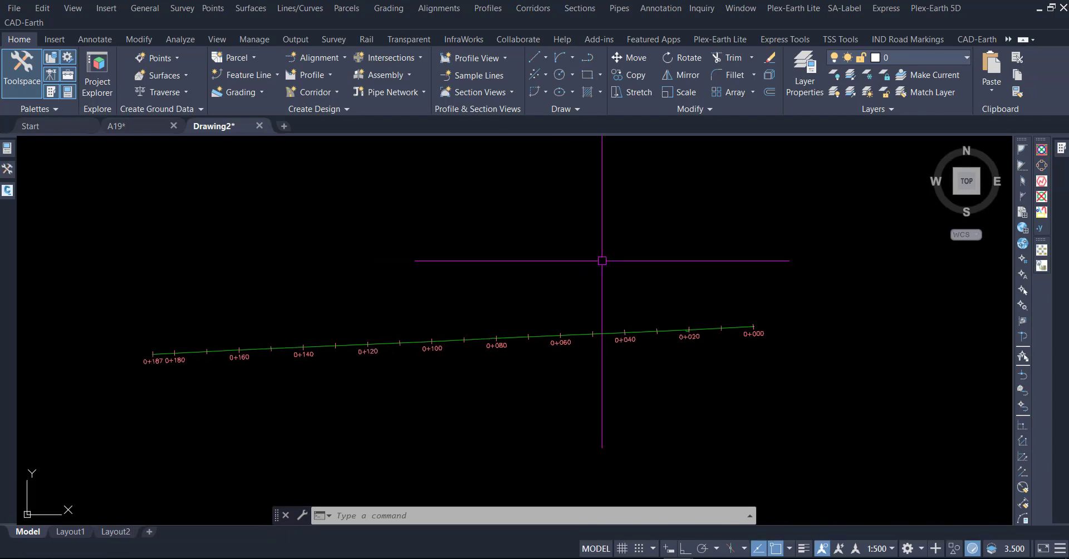
Start a profile view named profile1 for Alignment -1 with the automatic station range
{"action": "middle_click_drag", "start_coordinate": [603, 258], "coordinate": [584, 330]}
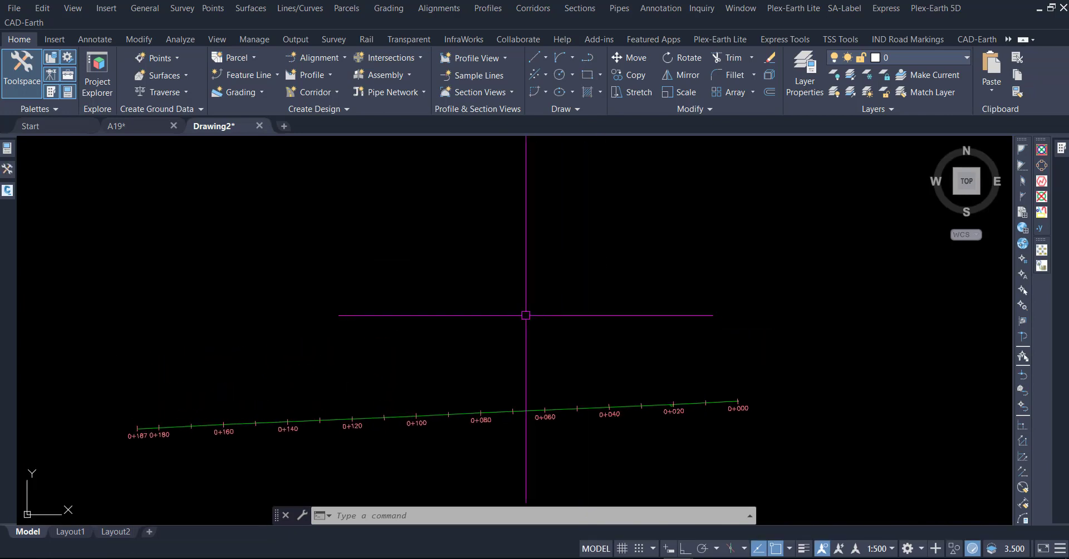
{"action": "left_click", "coordinate": [501, 8]}
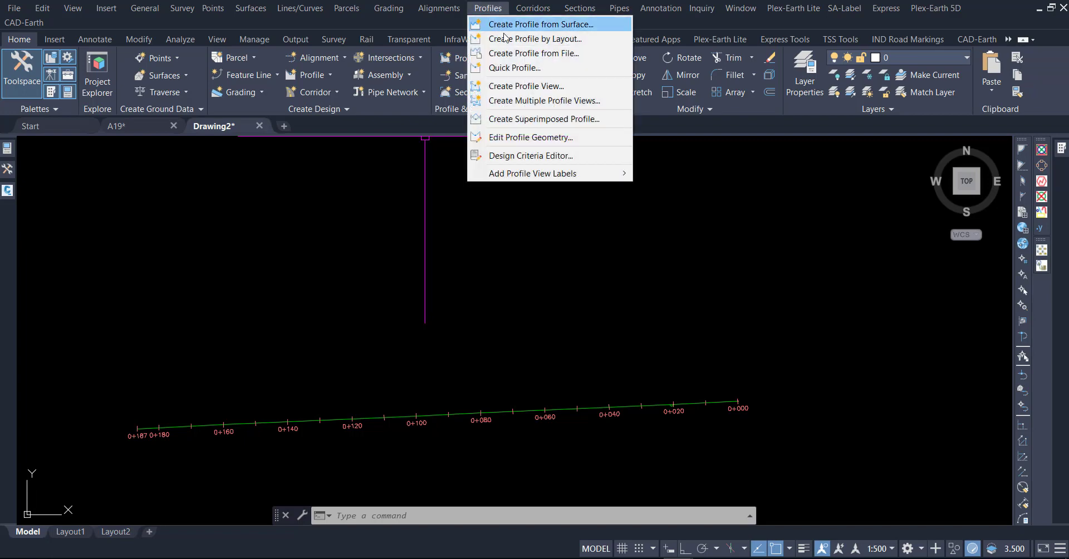
{"action": "left_click", "coordinate": [529, 86]}
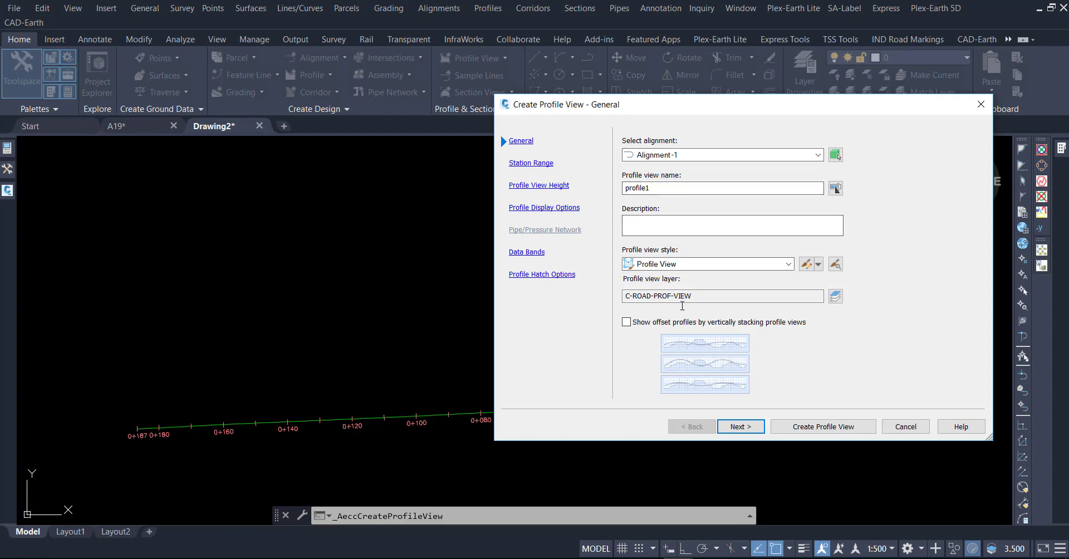
{"action": "left_click", "coordinate": [739, 426]}
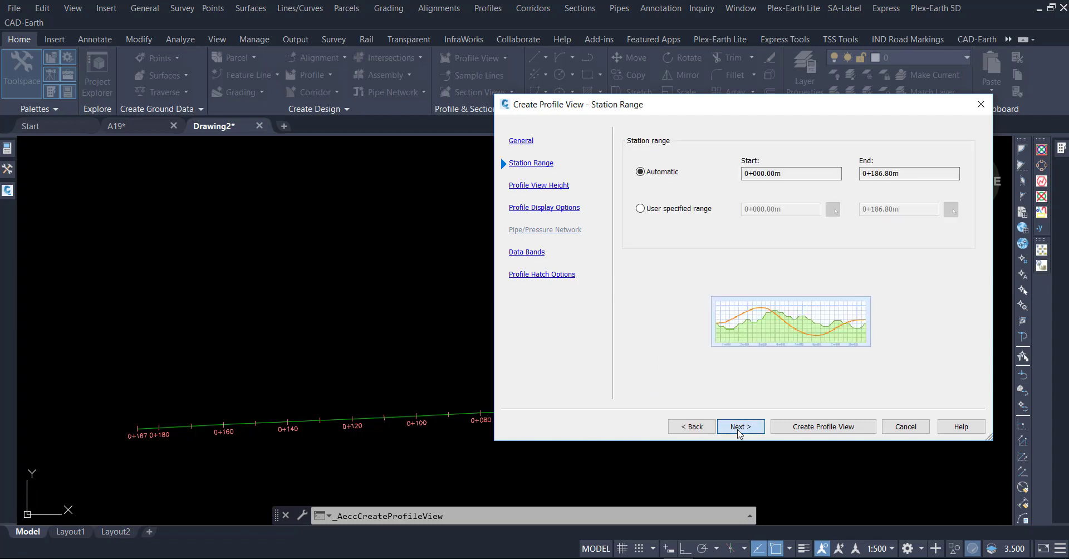
{"action": "left_click", "coordinate": [739, 433]}
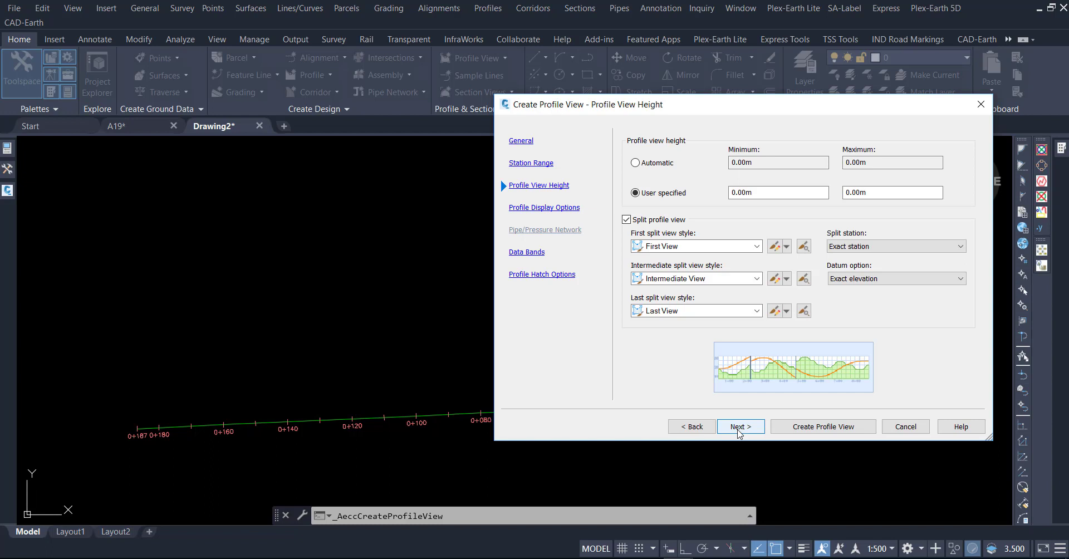
Turn off splitting of the profile view and set its user-specified height from 193 m to 200 m
{"action": "left_click", "coordinate": [625, 221]}
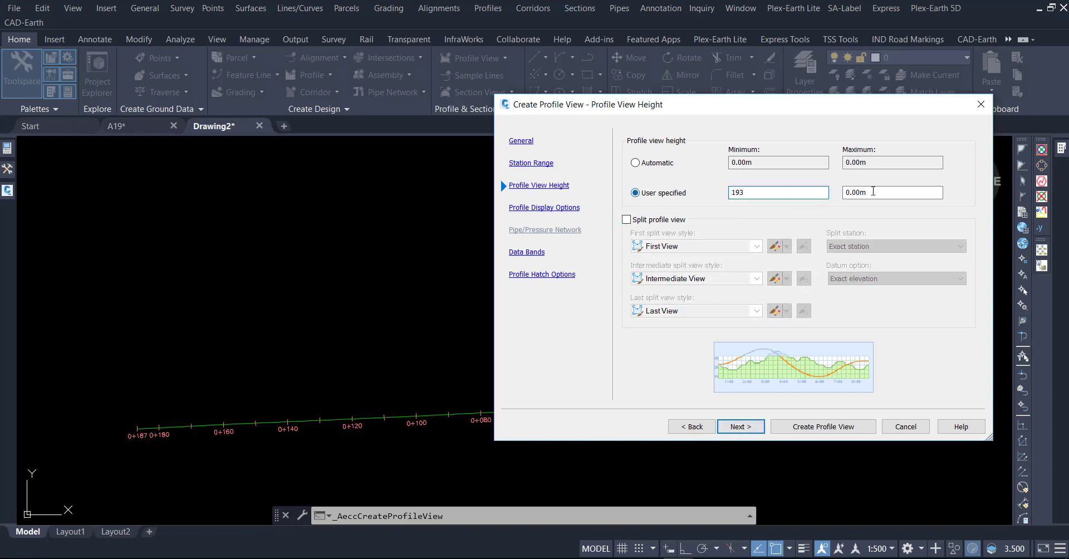
{"action": "type", "text": "193"}
{"action": "key", "text": "Tab"}
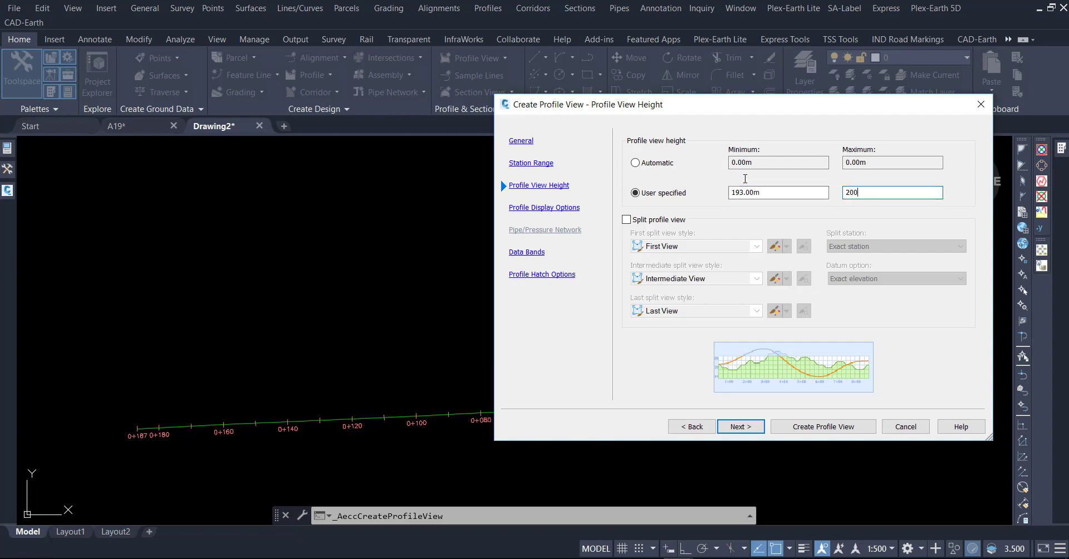
{"action": "type", "text": "200"}
{"action": "left_click", "coordinate": [740, 427]}
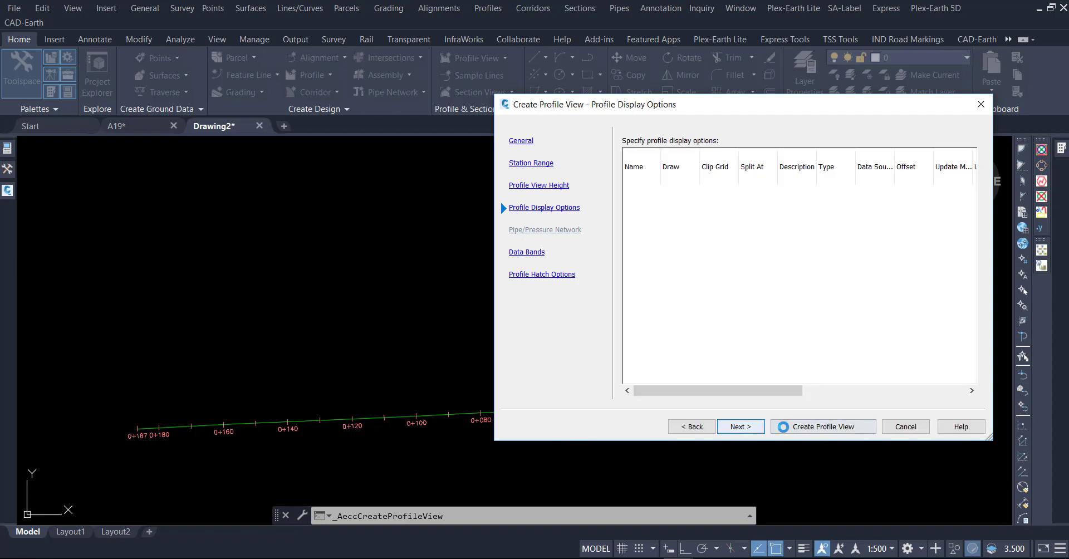
Accept the remaining profile view options and place the profile view in the empty space above the alignment
{"action": "left_click", "coordinate": [753, 428]}
{"action": "left_click", "coordinate": [741, 427]}
{"action": "left_click", "coordinate": [787, 427]}
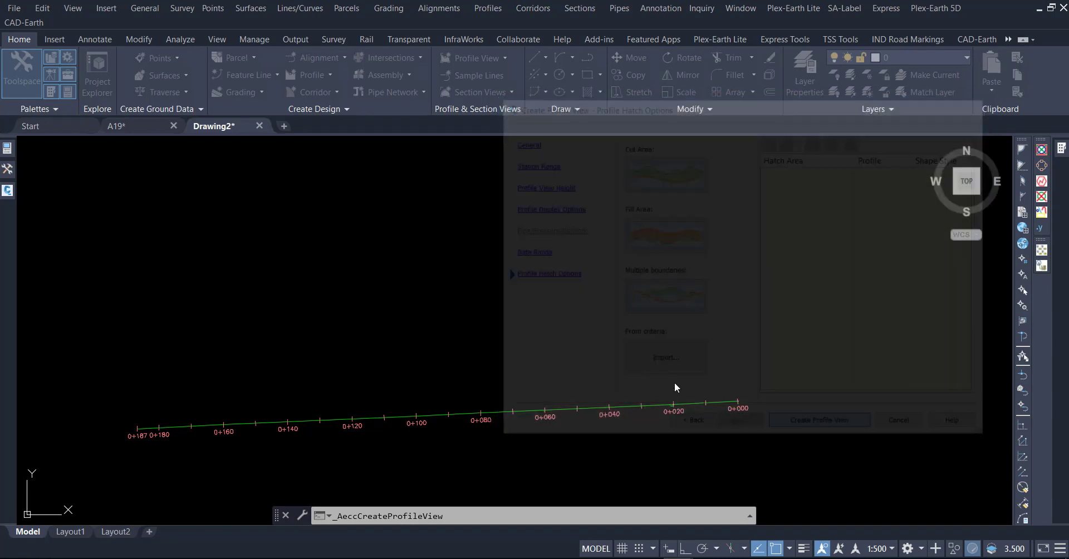
{"action": "left_click", "coordinate": [478, 262]}
{"action": "scroll", "coordinate": [370, 334], "scroll_direction": "down", "scroll_amount": 3}
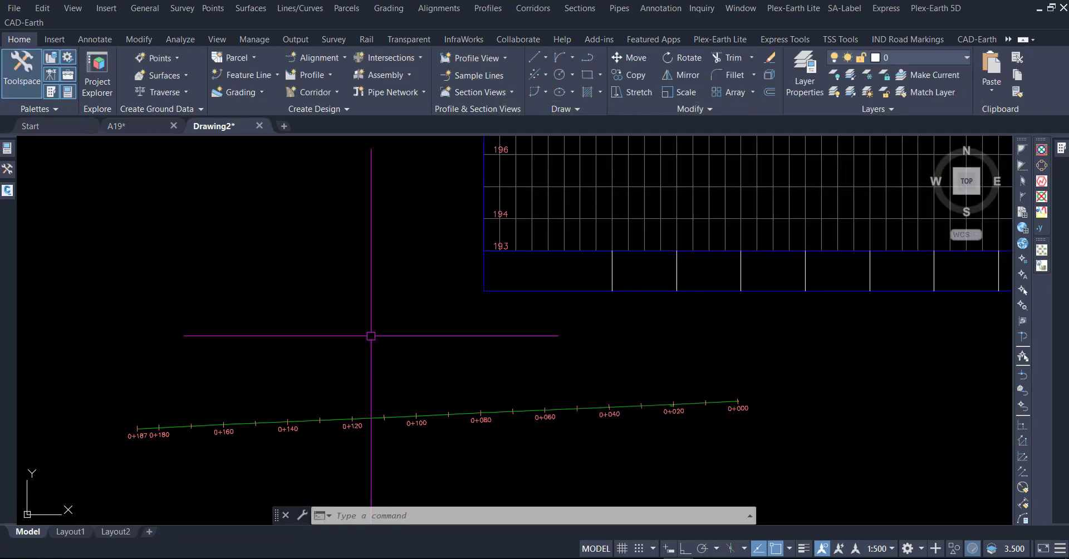
{"action": "scroll", "coordinate": [587, 239], "scroll_direction": "up", "scroll_amount": 3}
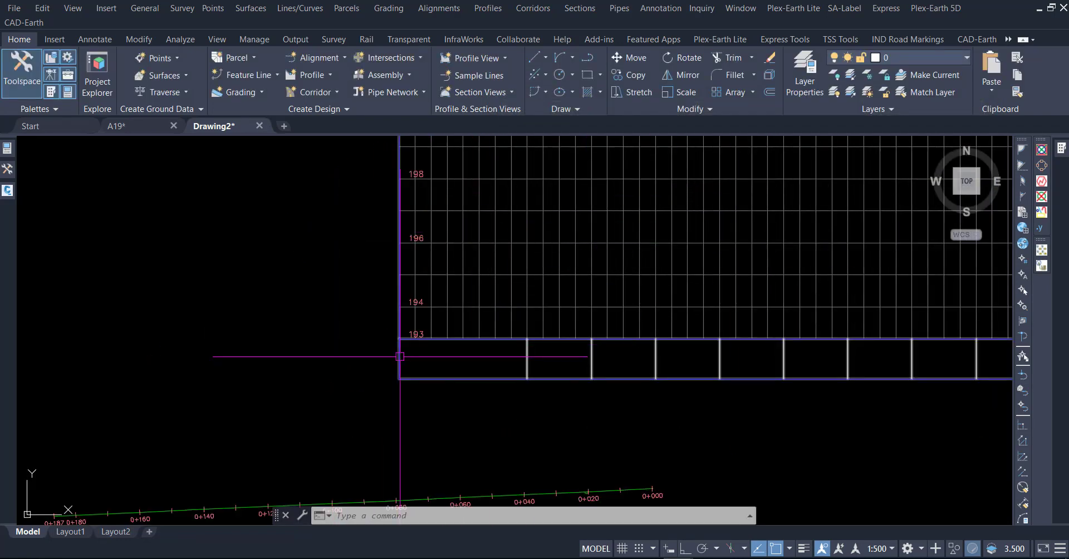
{"action": "scroll", "coordinate": [394, 358], "scroll_direction": "down", "scroll_amount": 3}
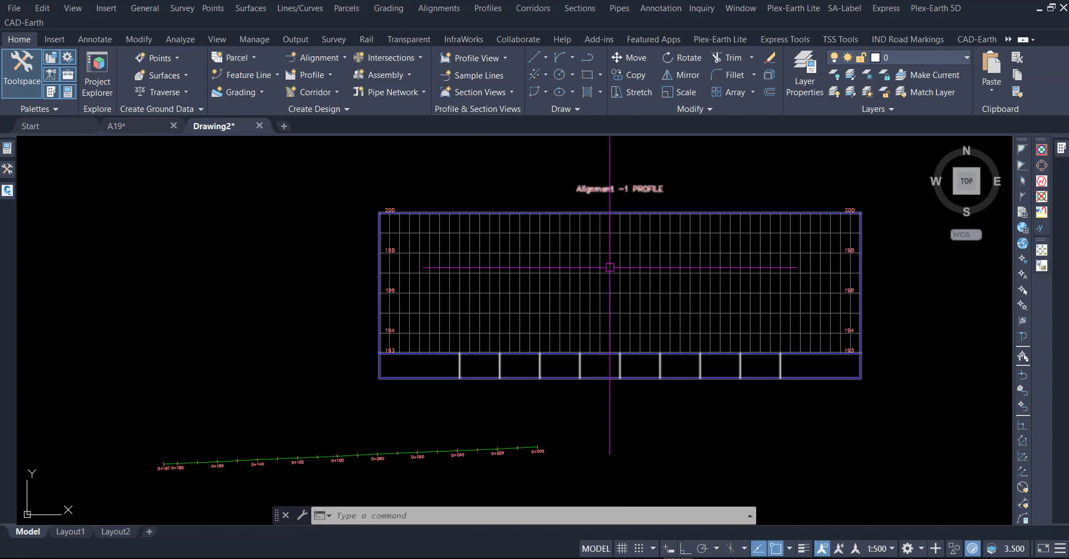
{"action": "middle_click_drag", "start_coordinate": [611, 267], "coordinate": [560, 277]}
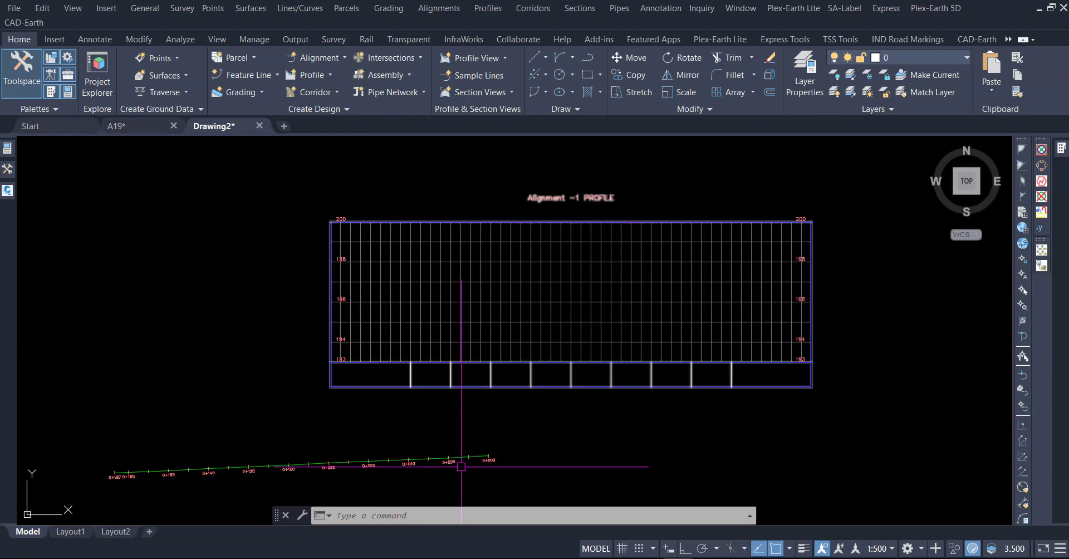
Switch to the Excel workbook and copy the station-elevation pairs in cells D2:D4 of the PVI Data sheet
{"action": "left_click", "coordinate": [389, 557]}
{"action": "left_click", "coordinate": [241, 534]}
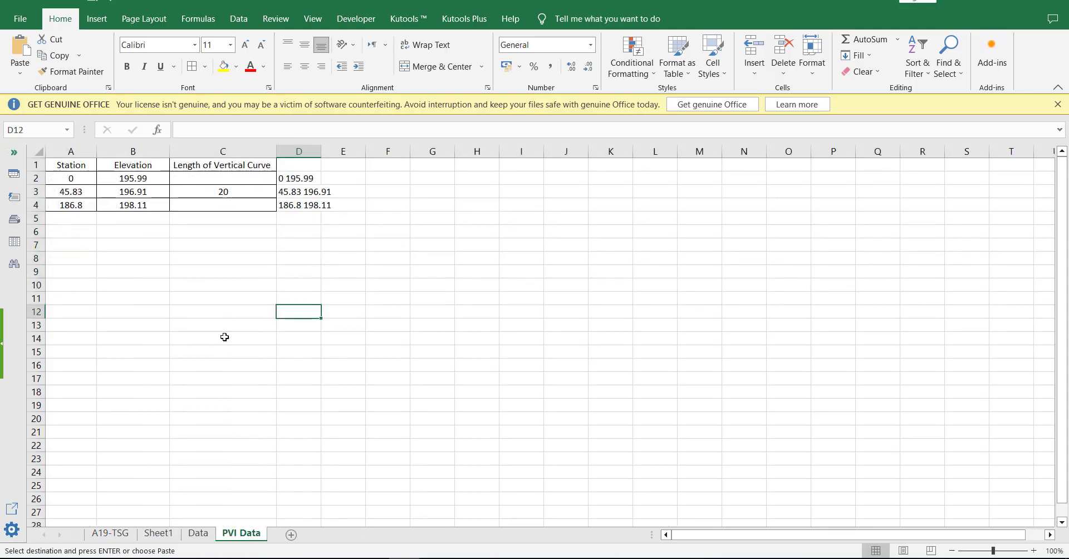
{"action": "left_click_drag", "start_coordinate": [298, 179], "coordinate": [295, 199]}
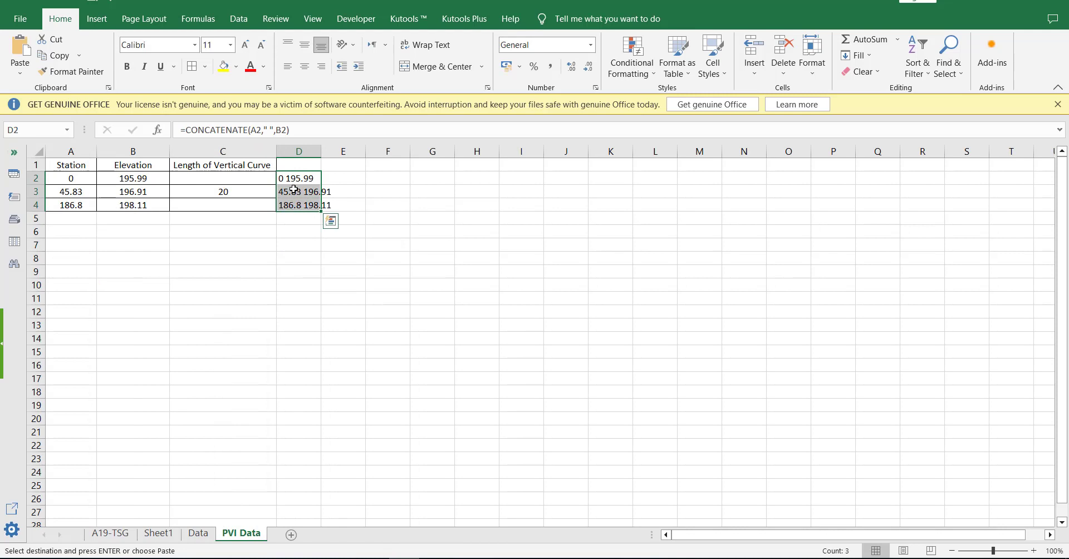
{"action": "right_click", "coordinate": [293, 182]}
{"action": "left_click", "coordinate": [328, 237]}
Switch to Drawing2 in Civil 3D and add station elevation labels to the profile view from the copied station-elevation pairs
{"action": "mouse_move", "coordinate": [678, 510]}
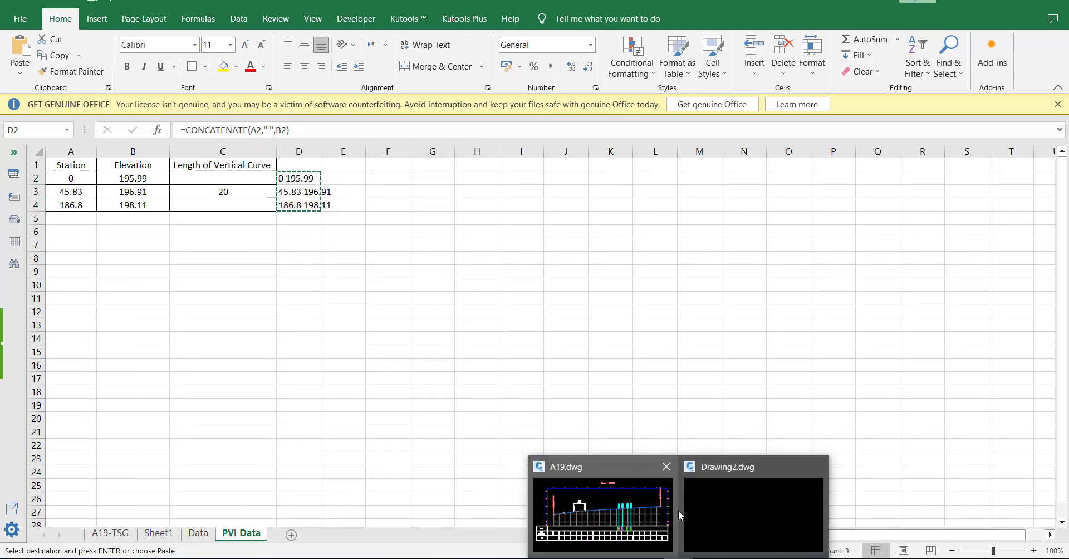
{"action": "left_click", "coordinate": [716, 508]}
{"action": "left_click", "coordinate": [539, 254]}
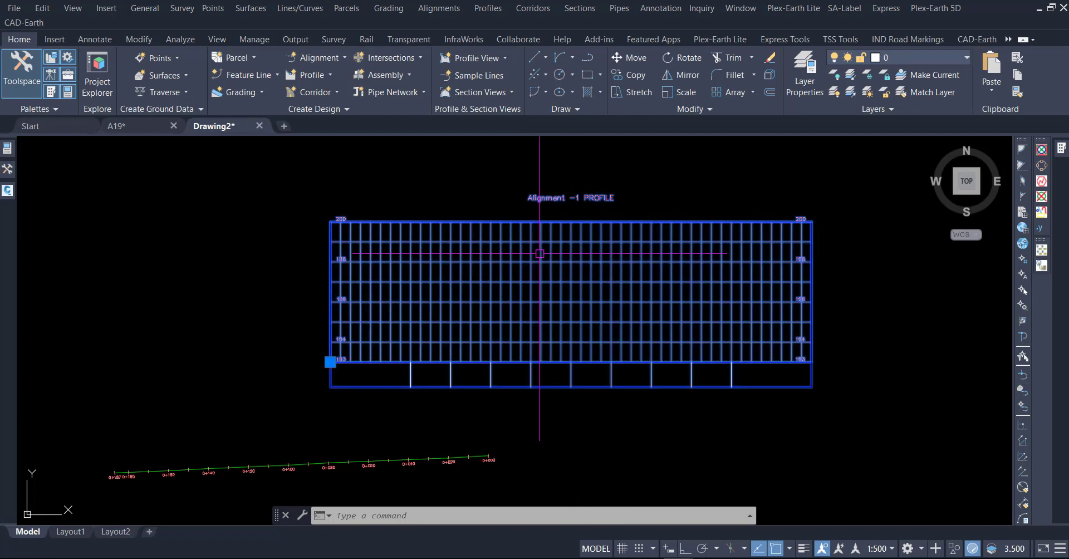
{"action": "left_click", "coordinate": [81, 92]}
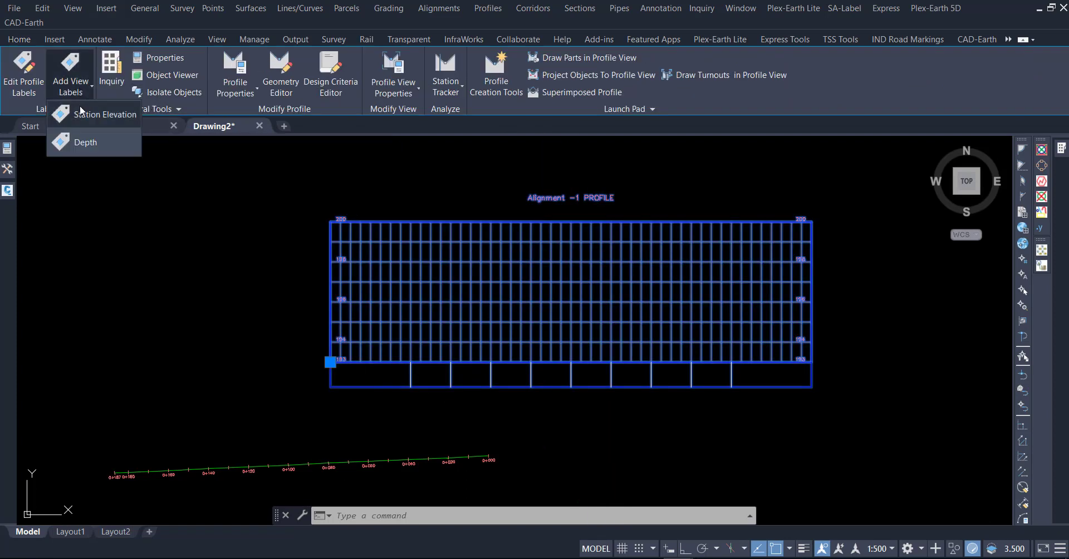
{"action": "left_click", "coordinate": [82, 115]}
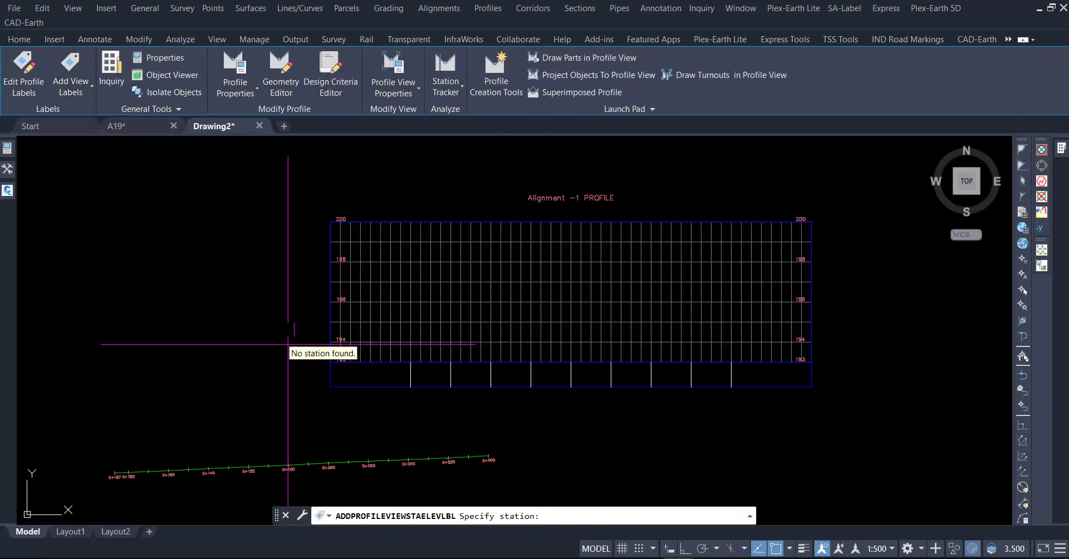
{"action": "right_click", "coordinate": [559, 514]}
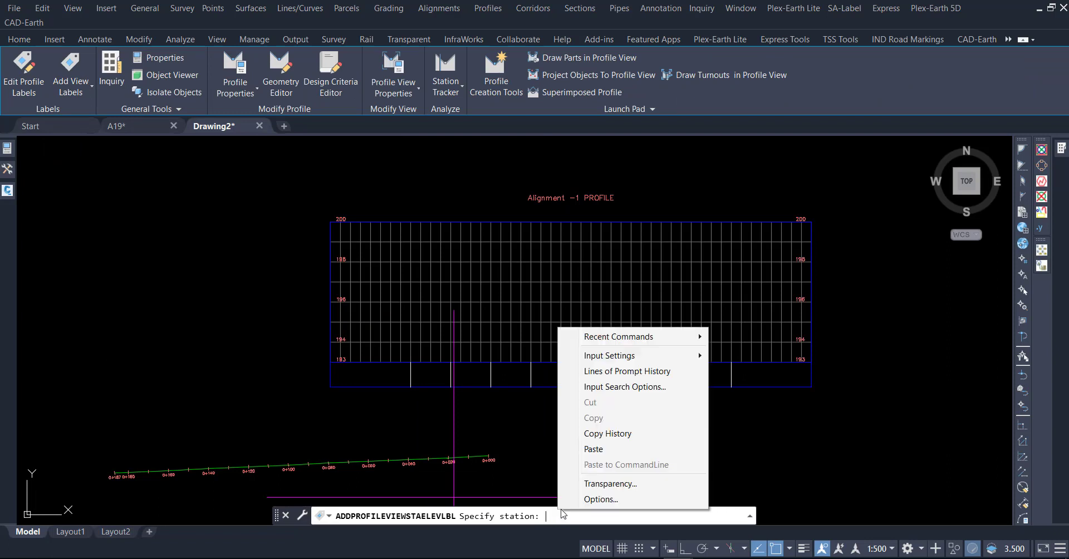
{"action": "left_click", "coordinate": [594, 450]}
{"action": "key", "text": "Escape"}
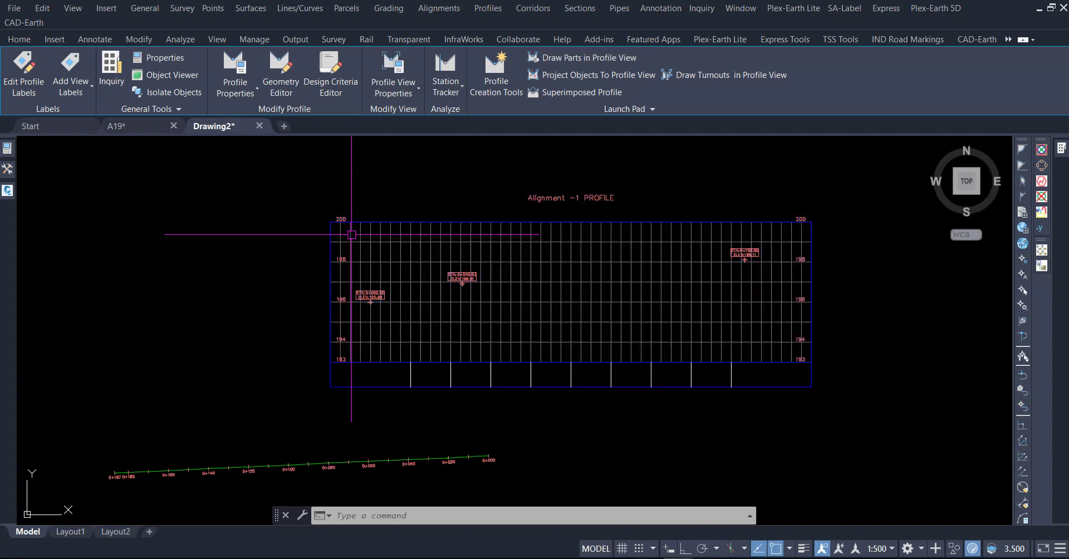
{"action": "key", "text": "Escape"}
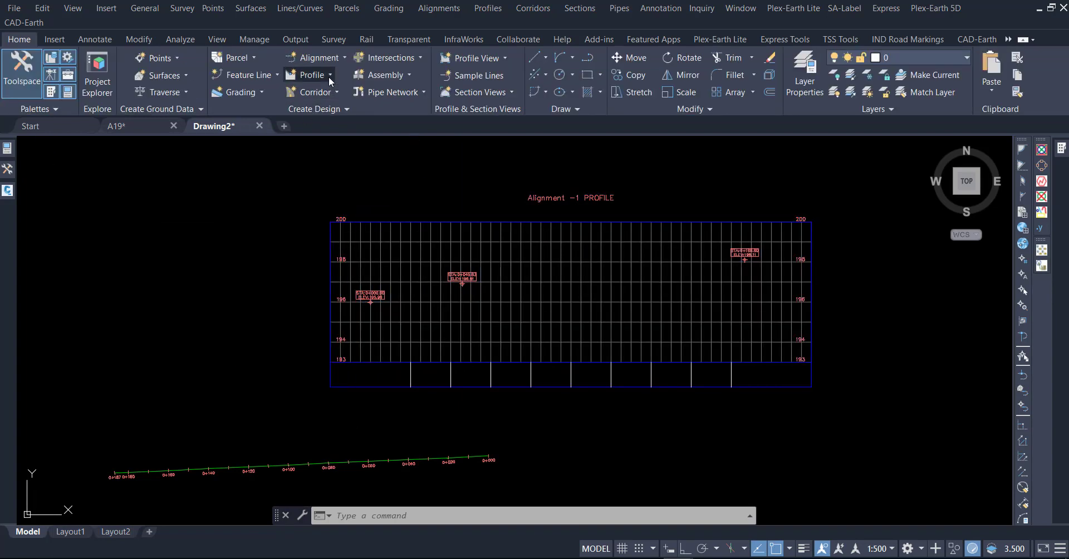
Create a layout profile named design 1 in the Alignment -1 profile view with the Design Profile style and Complete Label Set
{"action": "left_click", "coordinate": [328, 77]}
{"action": "left_click", "coordinate": [332, 123]}
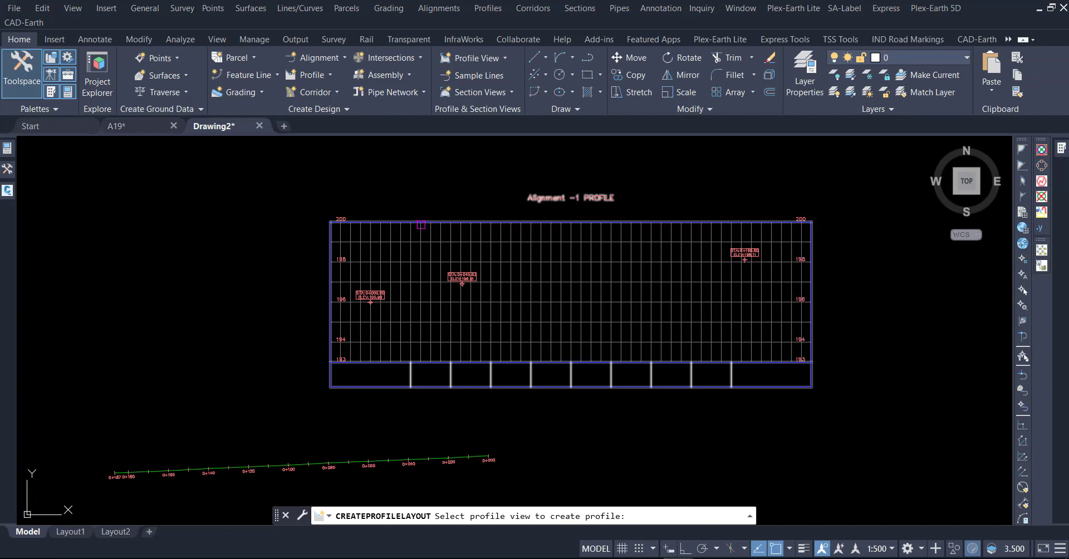
{"action": "left_click", "coordinate": [421, 225]}
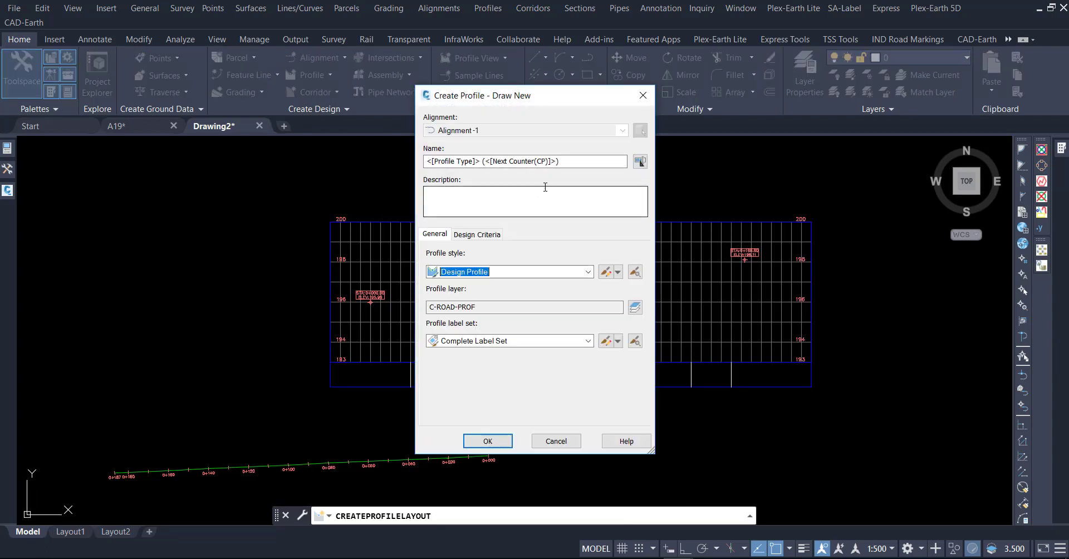
{"action": "left_click", "coordinate": [558, 161]}
{"action": "left_click_drag", "start_coordinate": [559, 161], "coordinate": [426, 161]}
{"action": "type", "text": "design 1"}
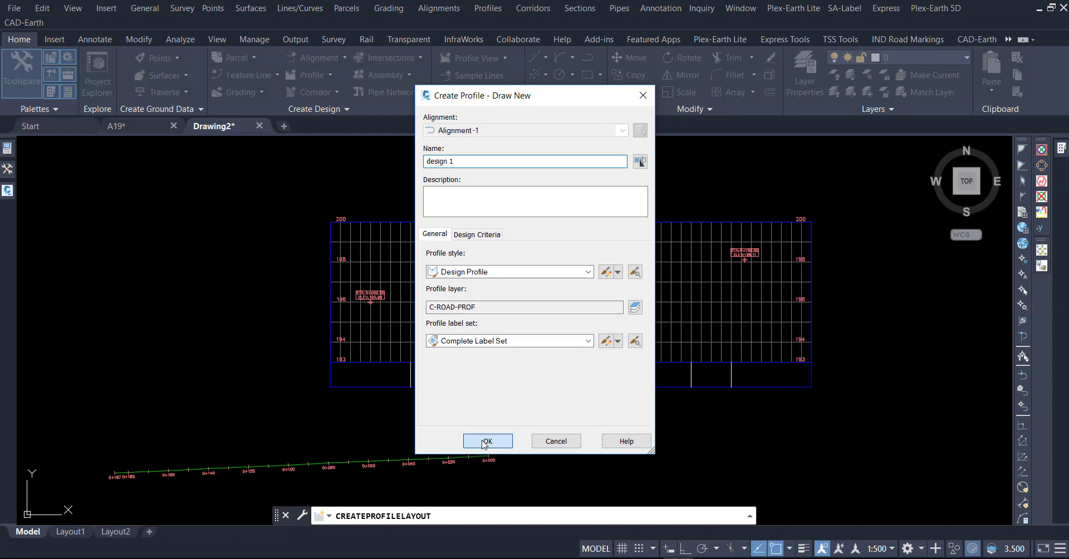
{"action": "left_click", "coordinate": [485, 441]}
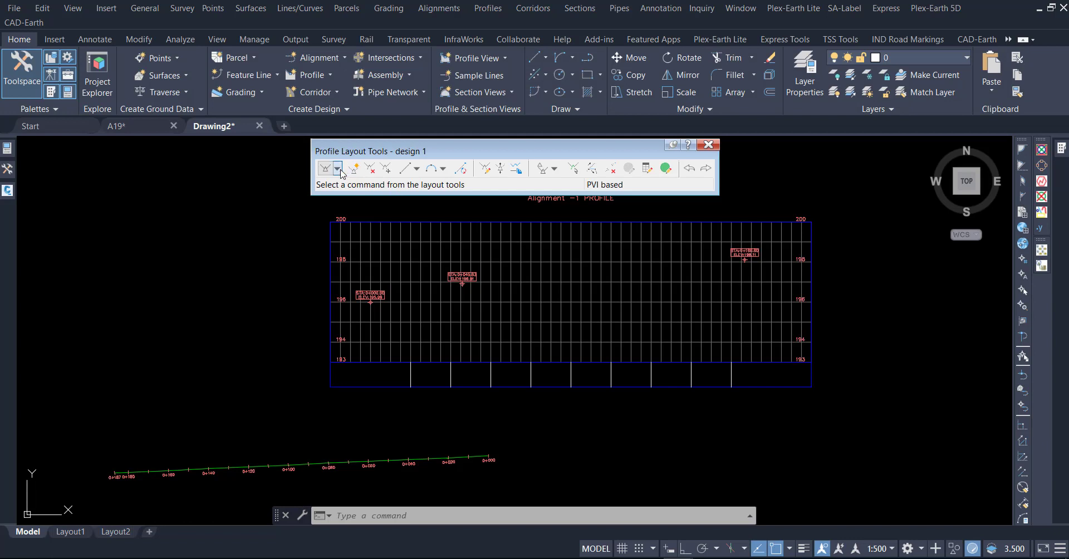
Draw tangents through the centres of the three station elevation markers, from 0+000.00 through 0+045.83 to 0+186.80
{"action": "left_click", "coordinate": [338, 169]}
{"action": "left_click", "coordinate": [362, 190]}
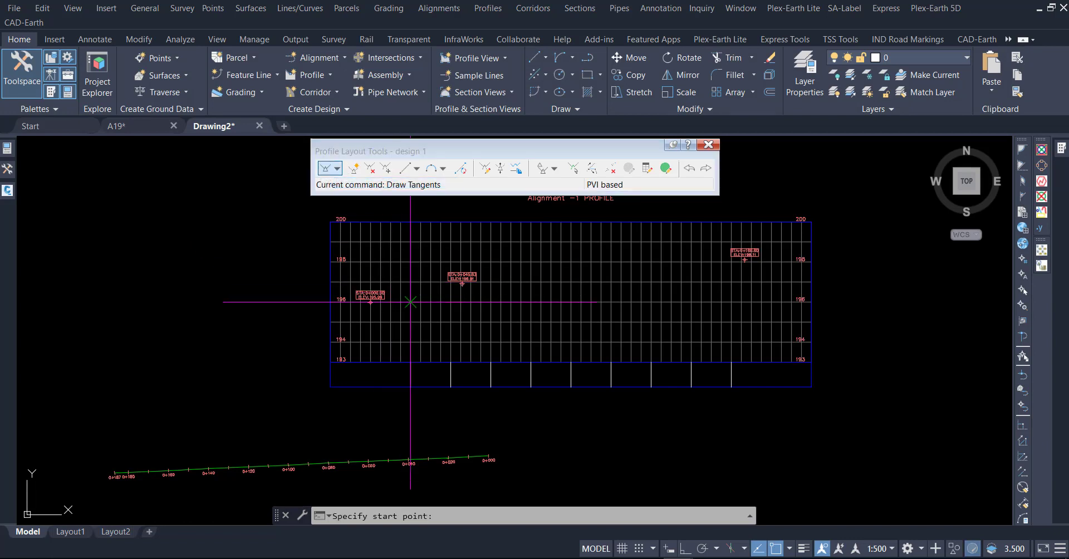
{"action": "scroll", "coordinate": [383, 305], "scroll_direction": "up", "scroll_amount": 8}
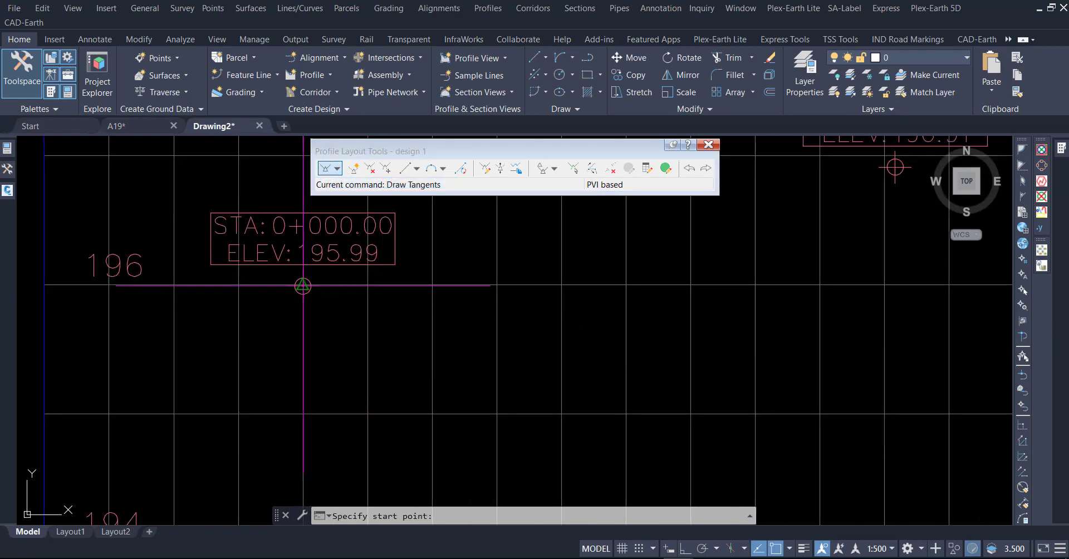
{"action": "left_click", "coordinate": [302, 286]}
{"action": "scroll", "coordinate": [303, 284], "scroll_direction": "down", "scroll_amount": 8}
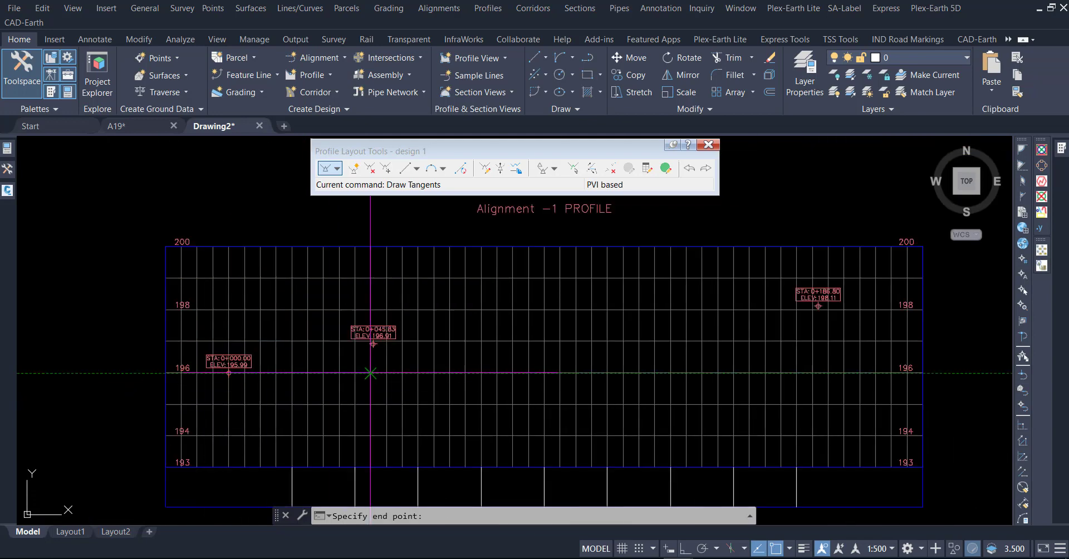
{"action": "scroll", "coordinate": [361, 291], "scroll_direction": "up", "scroll_amount": 8}
{"action": "scroll", "coordinate": [368, 304], "scroll_direction": "up", "scroll_amount": 4}
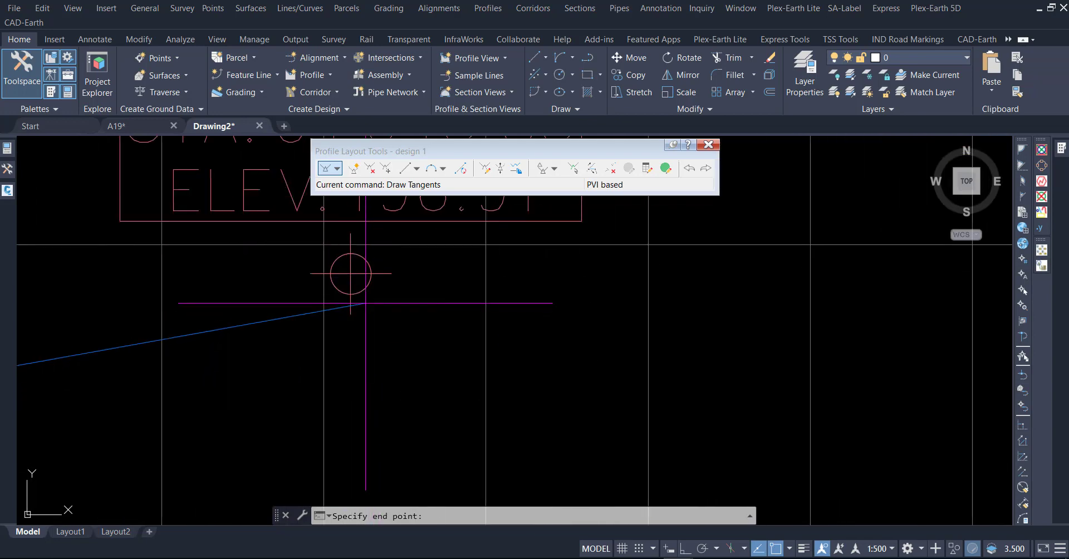
{"action": "left_click", "coordinate": [350, 273]}
{"action": "scroll", "coordinate": [353, 270], "scroll_direction": "down", "scroll_amount": 5}
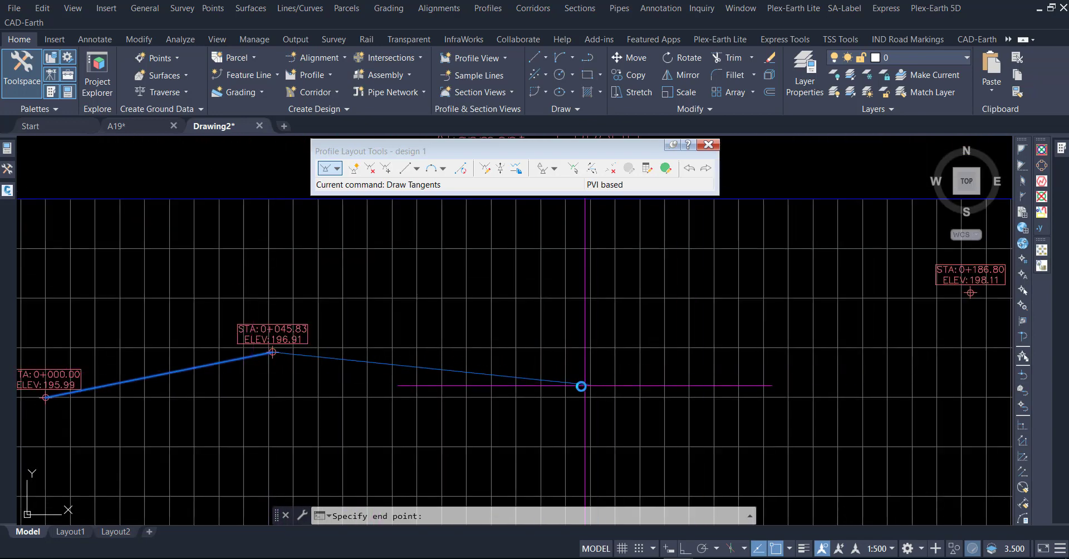
{"action": "scroll", "coordinate": [683, 390], "scroll_direction": "down", "scroll_amount": 2}
{"action": "scroll", "coordinate": [864, 346], "scroll_direction": "up", "scroll_amount": 6}
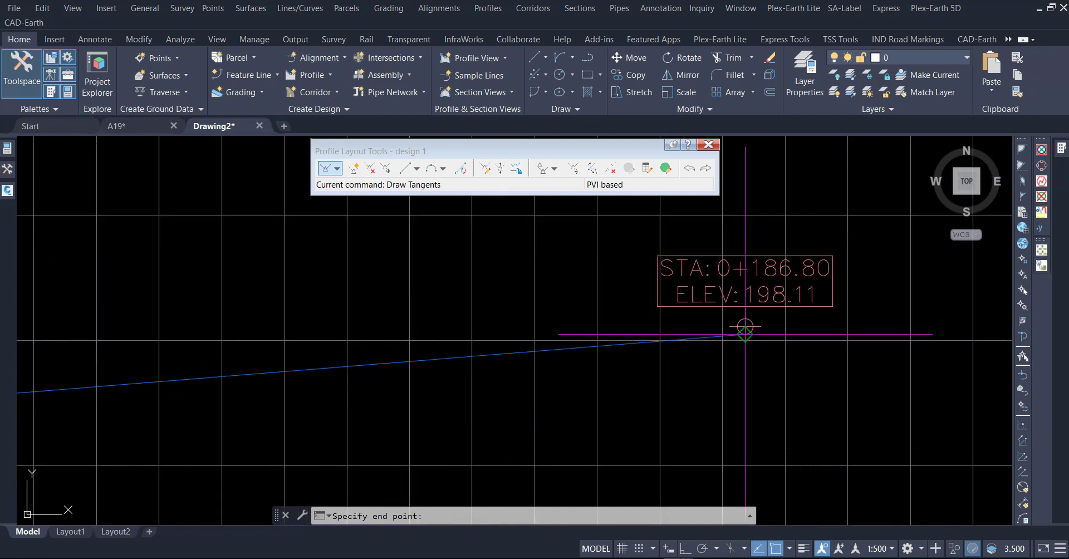
{"action": "left_click", "coordinate": [745, 327]}
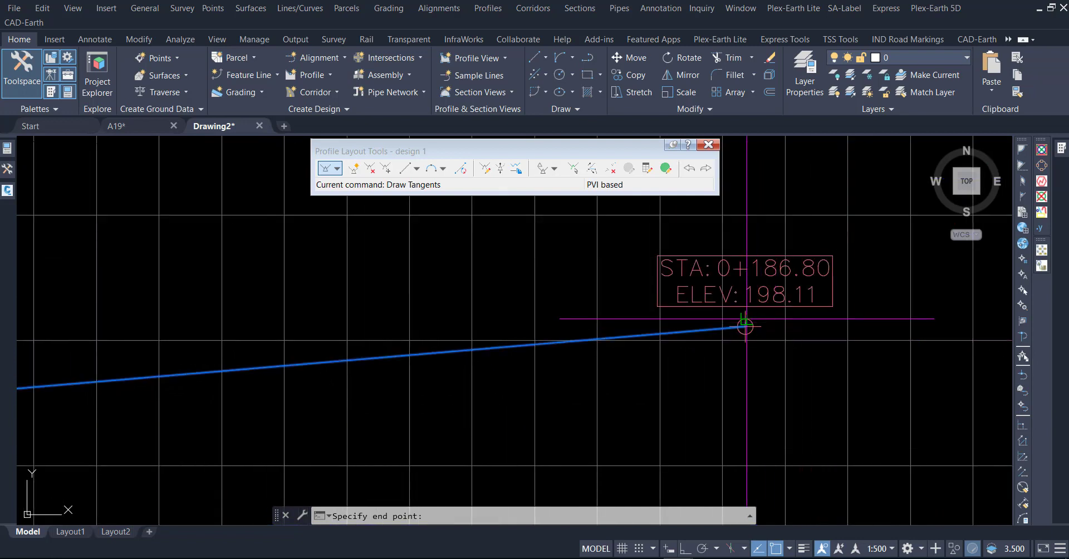
{"action": "key", "text": "Return"}
Add a free parabolic vertical curve 20 m long between the two tangents at station 0+045.83
{"action": "scroll", "coordinate": [778, 375], "scroll_direction": "down", "scroll_amount": 4}
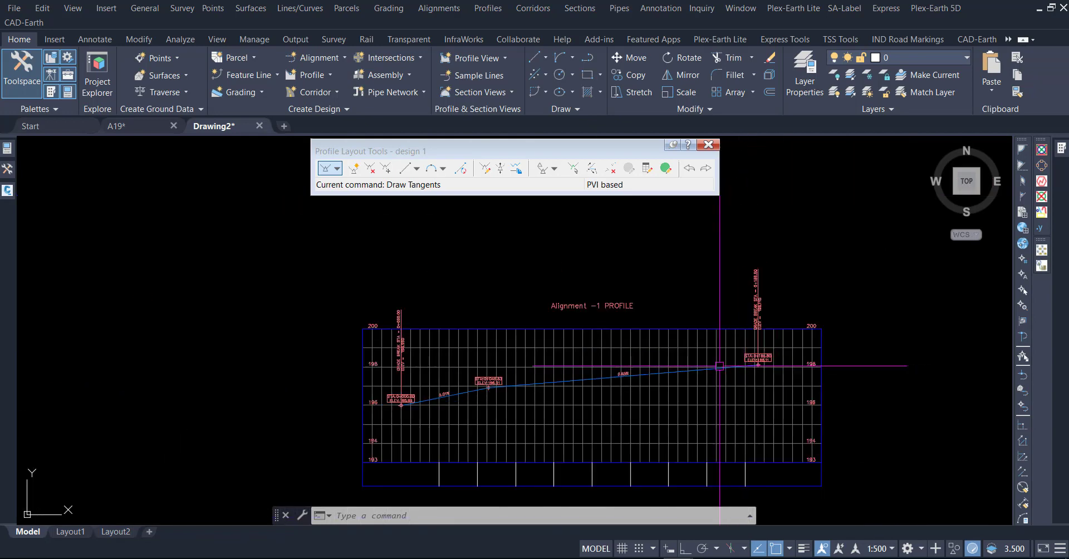
{"action": "scroll", "coordinate": [562, 376], "scroll_direction": "up", "scroll_amount": 5}
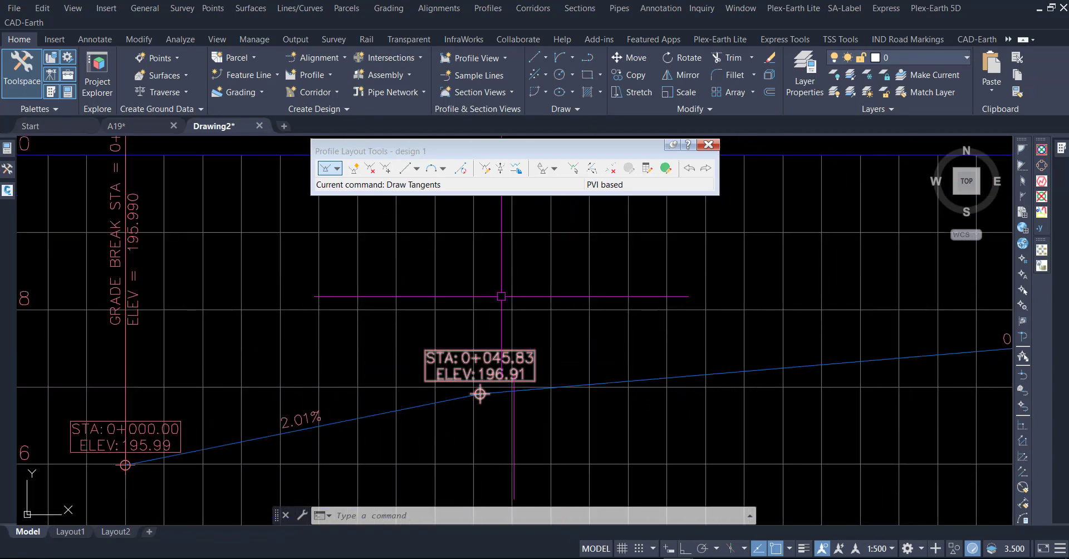
{"action": "left_click", "coordinate": [442, 169]}
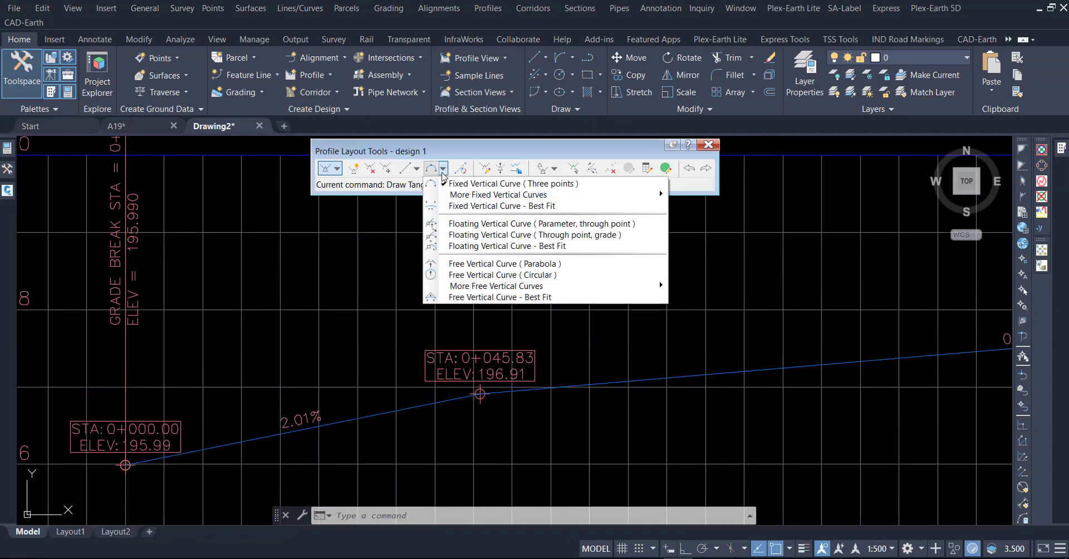
{"action": "left_click", "coordinate": [462, 264]}
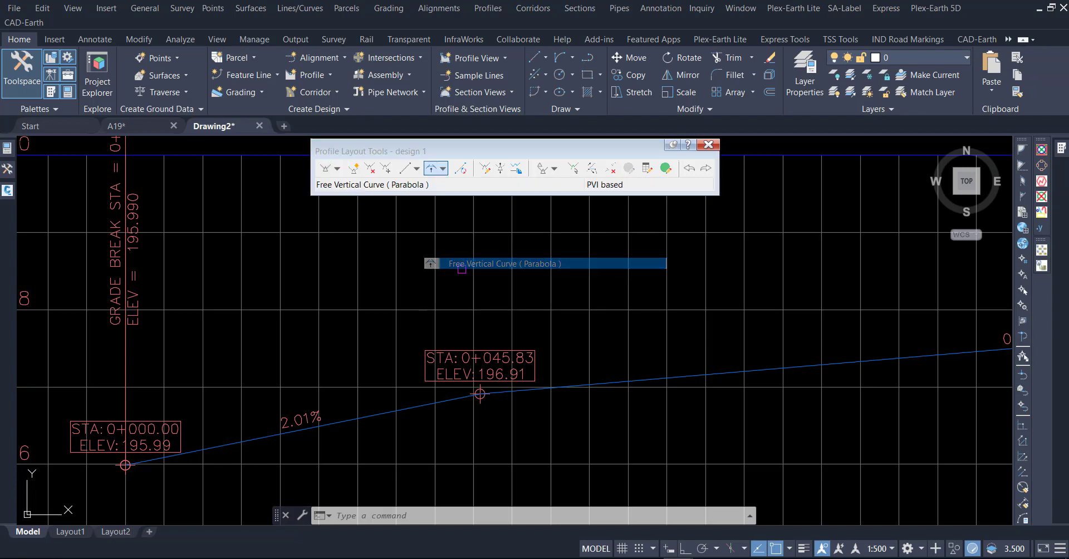
{"action": "left_click", "coordinate": [453, 400]}
{"action": "left_click", "coordinate": [482, 398]}
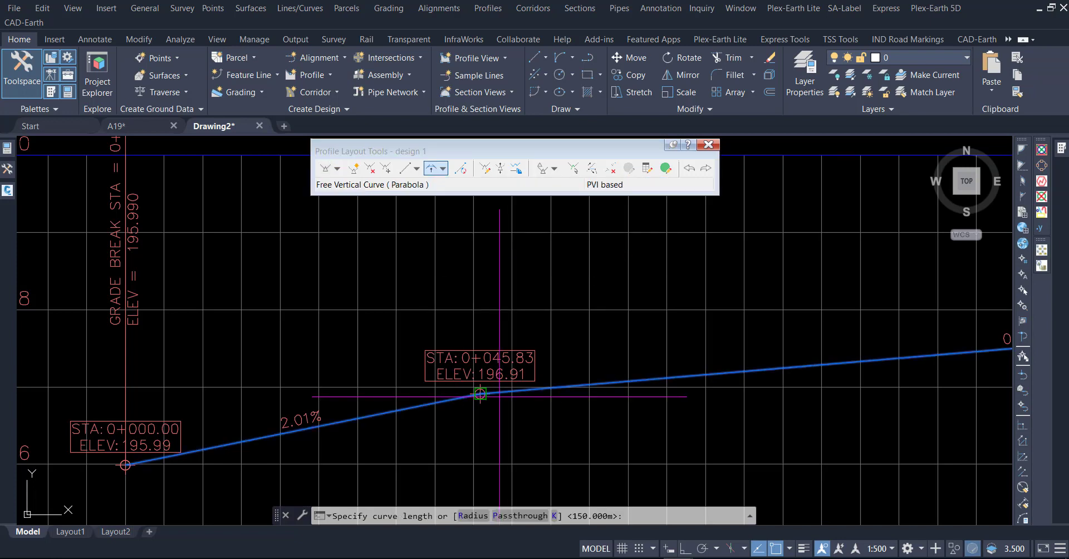
{"action": "key", "text": "Return"}
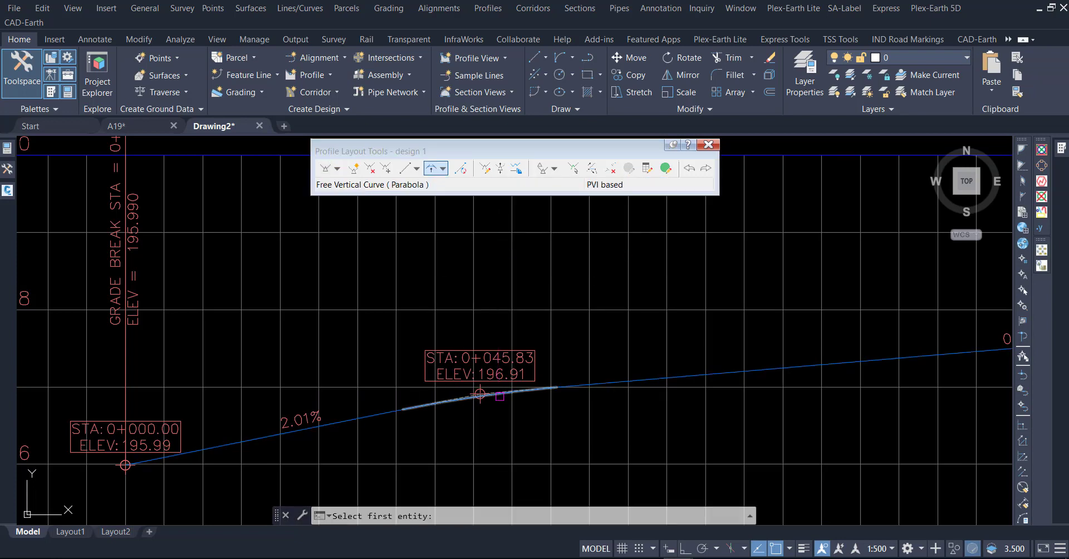
{"action": "key", "text": "Return"}
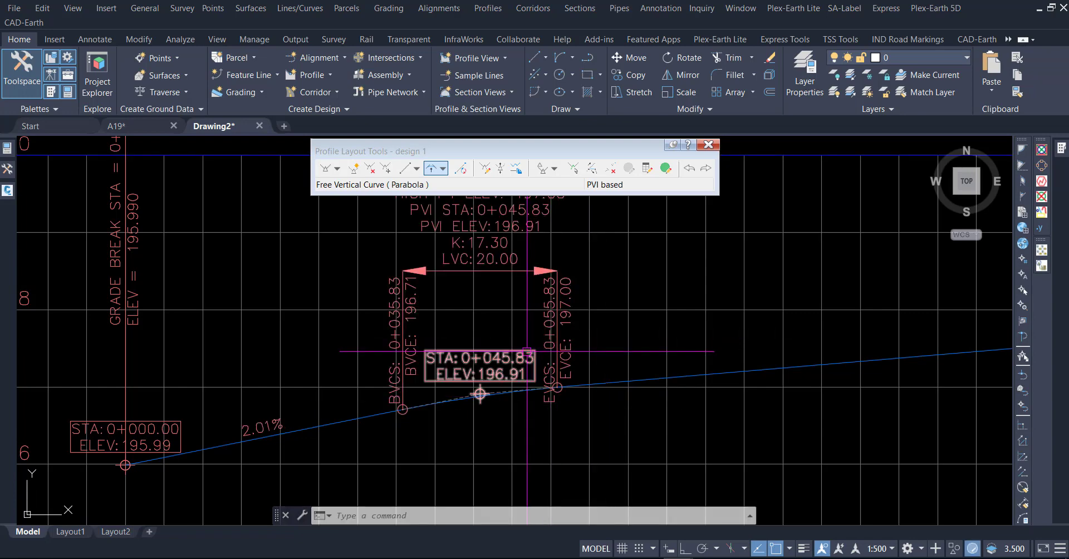
Select all similar station elevation labels in the profile view and delete them
{"action": "left_click", "coordinate": [479, 394]}
{"action": "right_click", "coordinate": [523, 354]}
{"action": "left_click", "coordinate": [564, 331]}
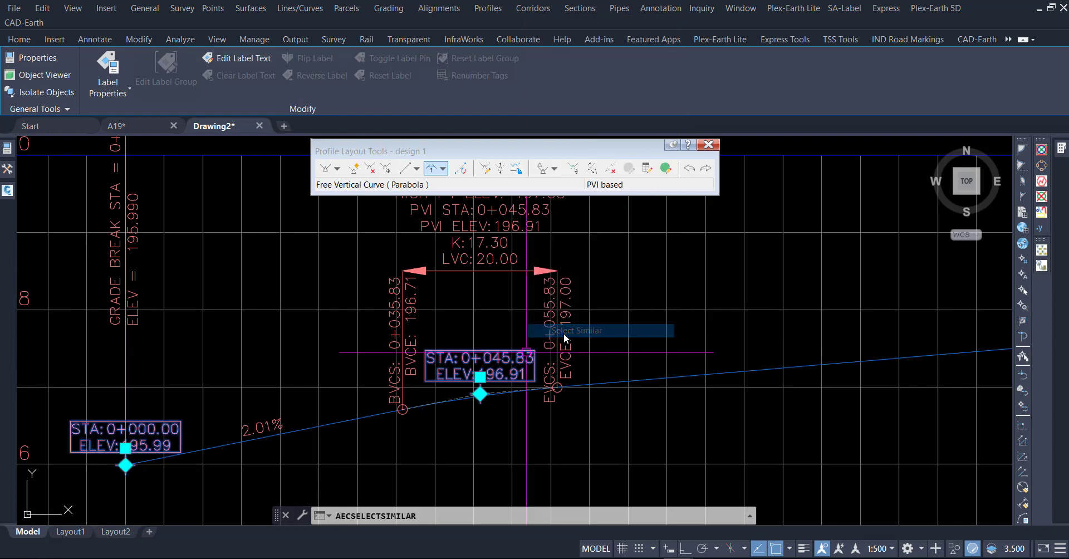
{"action": "key", "text": "Delete"}
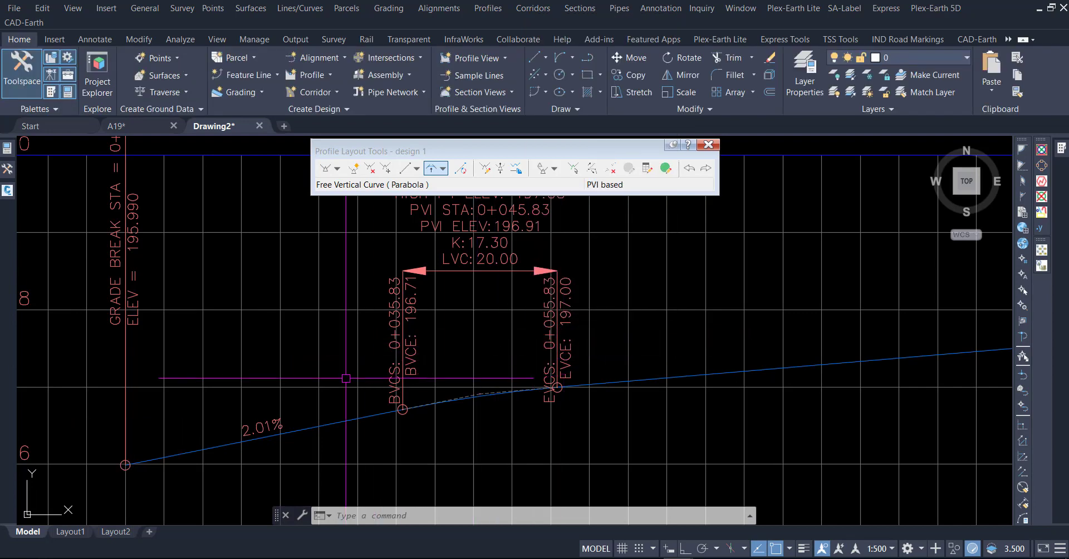
In the design profile's entity grid, set the grade out of PVI 1 and the grade in of PVI 2 to 2%
{"action": "scroll", "coordinate": [278, 440], "scroll_direction": "down", "scroll_amount": 2}
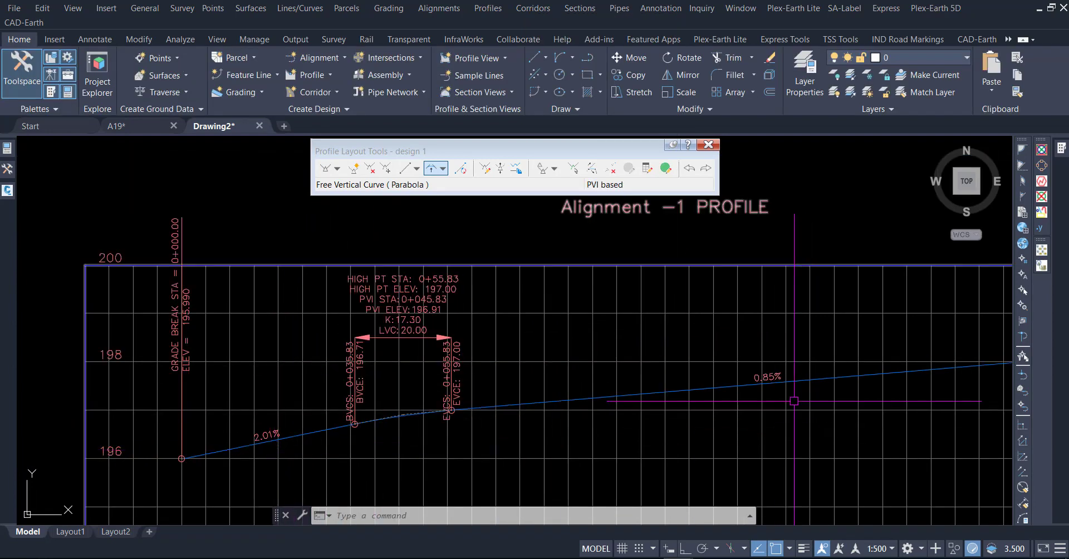
{"action": "scroll", "coordinate": [245, 454], "scroll_direction": "up", "scroll_amount": 4}
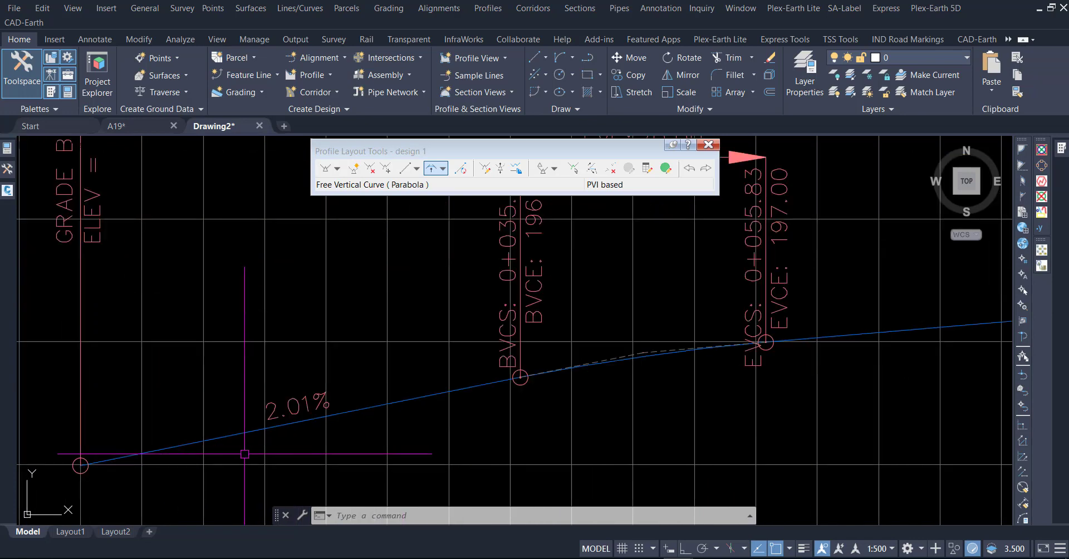
{"action": "left_click", "coordinate": [295, 421]}
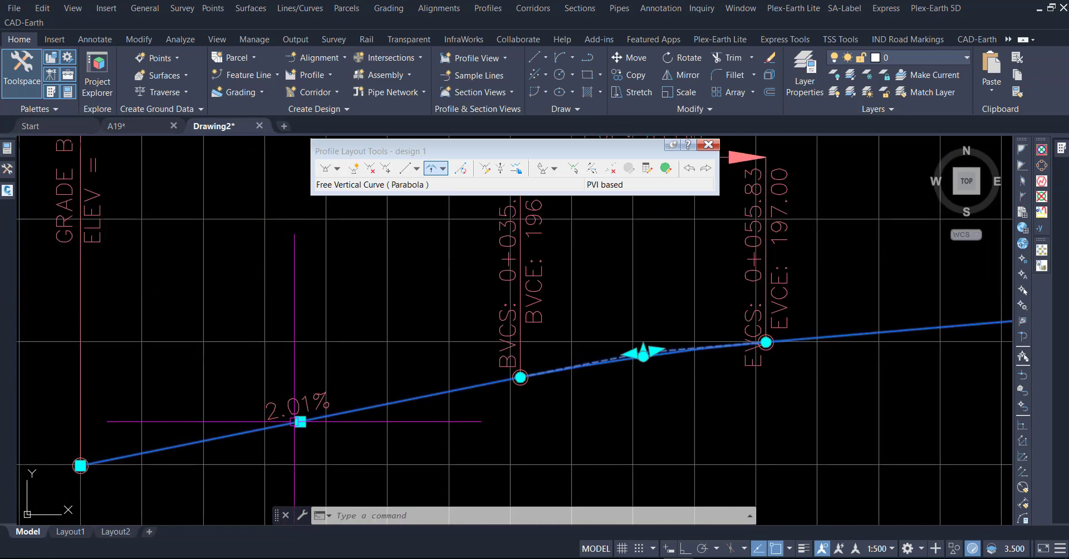
{"action": "right_click", "coordinate": [295, 422]}
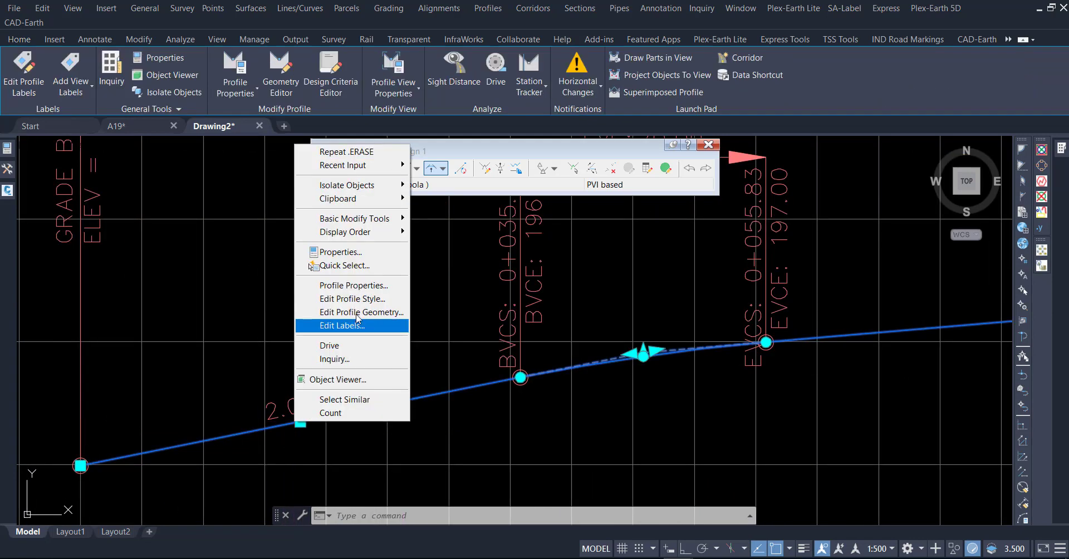
{"action": "left_click", "coordinate": [665, 168]}
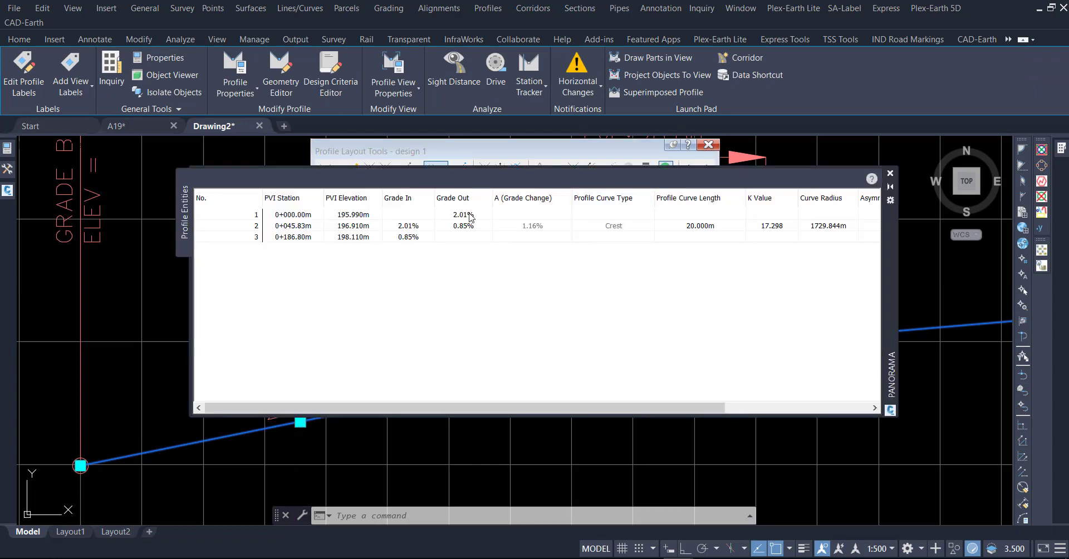
{"action": "double_click", "coordinate": [463, 215]}
{"action": "type", "text": "2"}
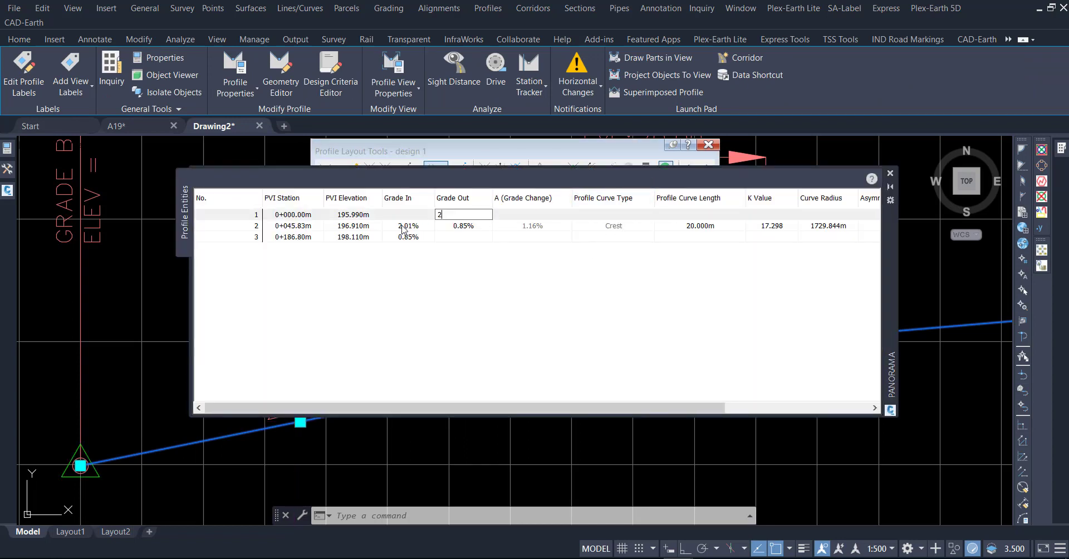
{"action": "double_click", "coordinate": [403, 225]}
{"action": "type", "text": "2"}
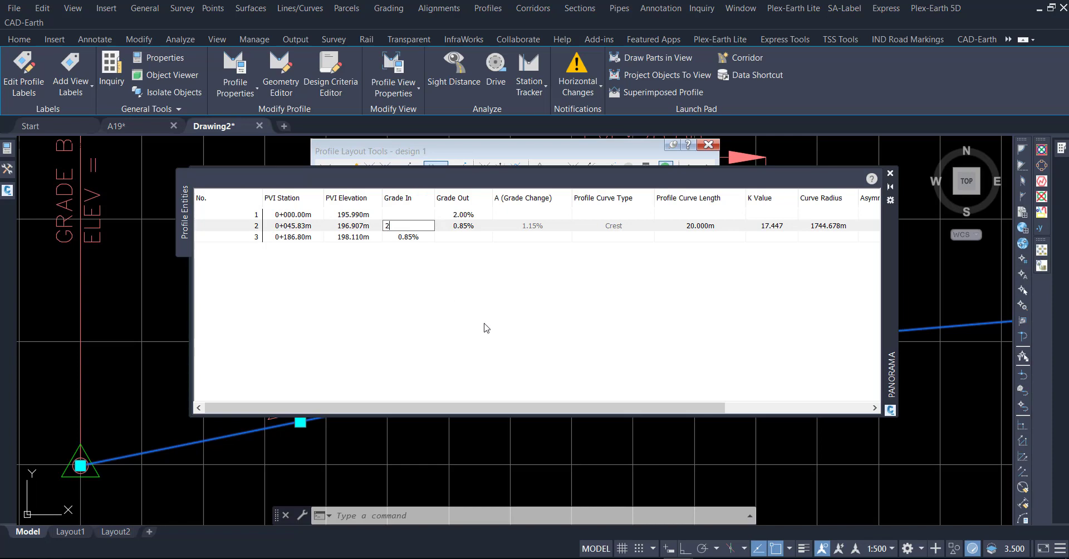
{"action": "left_click", "coordinate": [489, 333]}
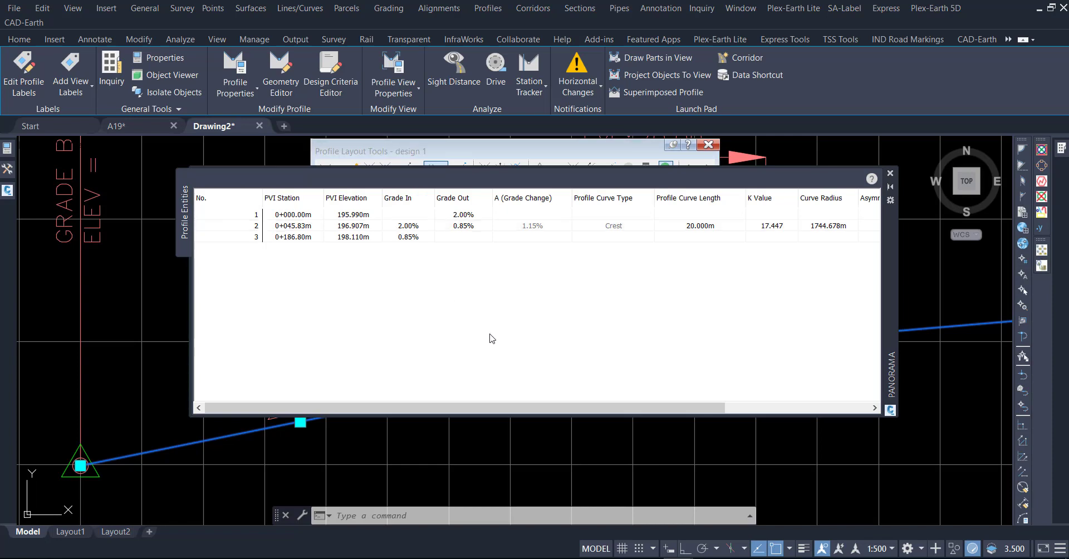
Close the profile entity grid and clear the selection of the design profile
{"action": "left_click", "coordinate": [889, 175]}
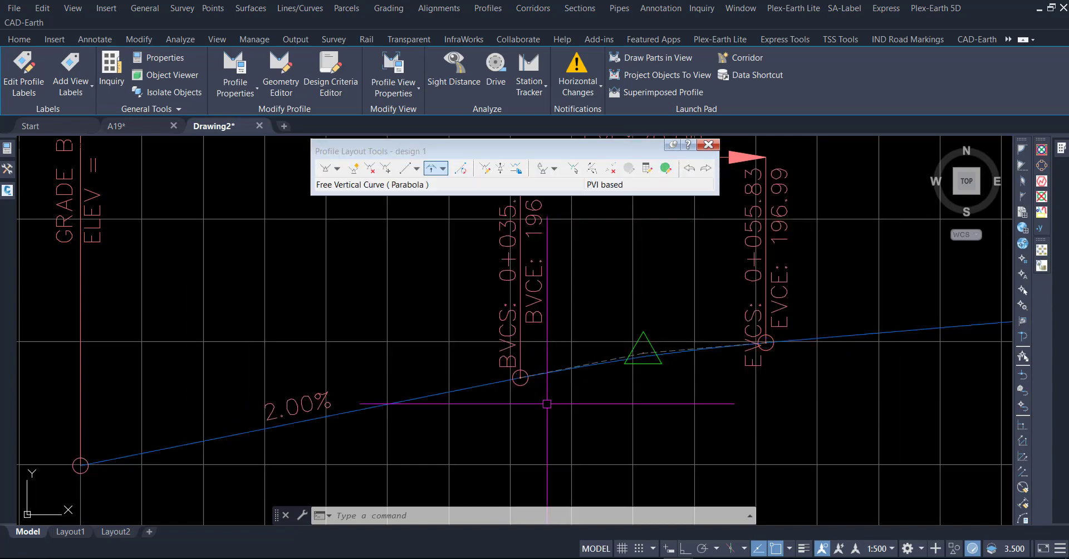
{"action": "key", "text": "Escape"}
{"action": "scroll", "coordinate": [409, 401], "scroll_direction": "down", "scroll_amount": 6}
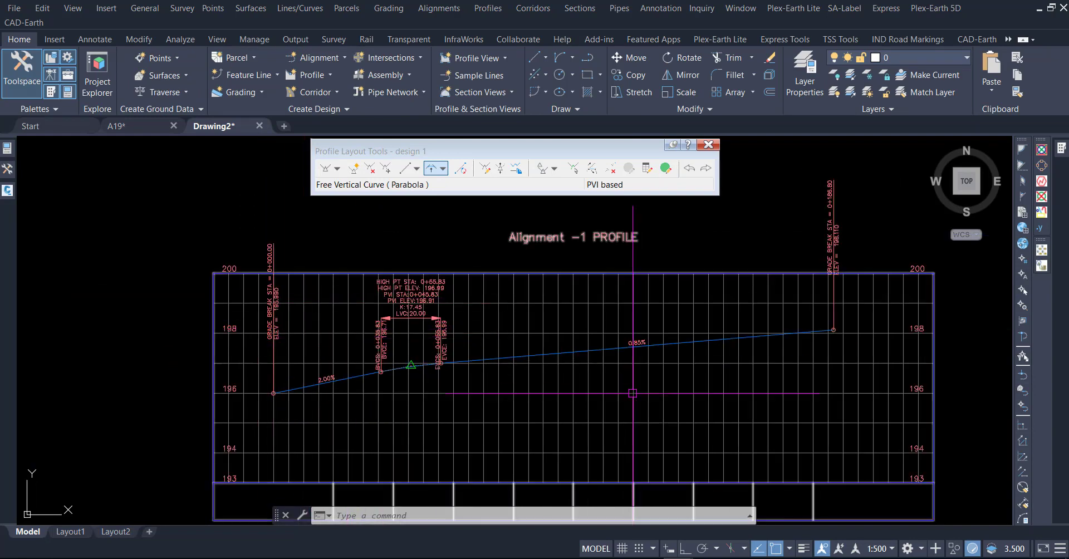
{"action": "middle_click_drag", "start_coordinate": [632, 393], "coordinate": [596, 358]}
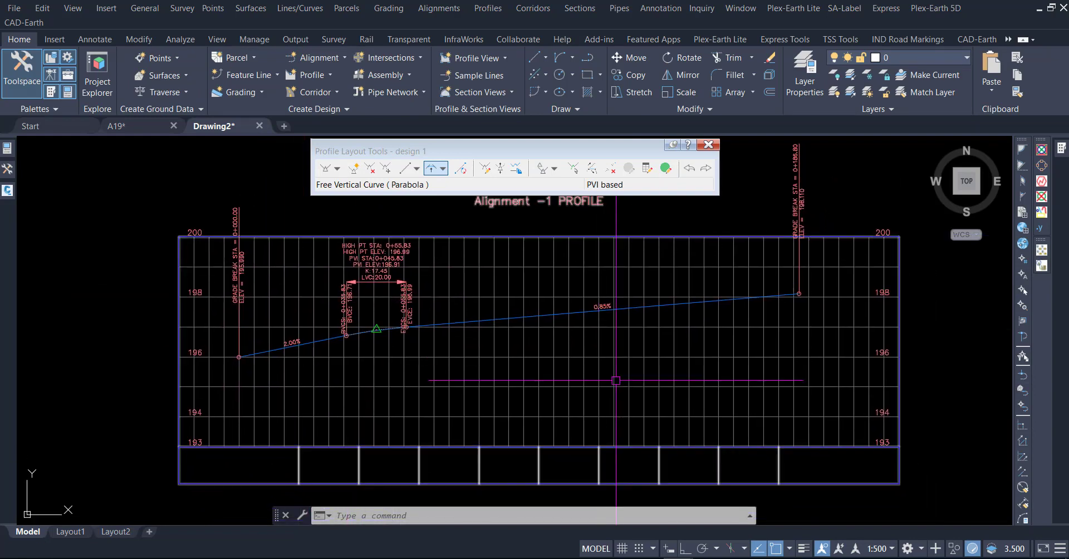
{"action": "mouse_move", "coordinate": [607, 323]}
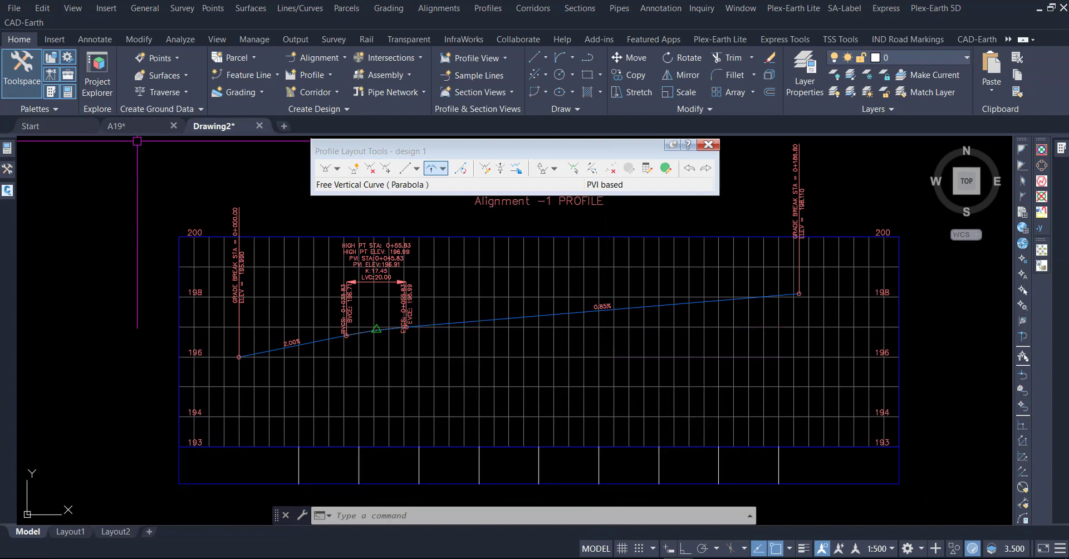
Import the points from Door Elec.csv using the PENZ (comma delimited) point file format
{"action": "mouse_move", "coordinate": [126, 126]}
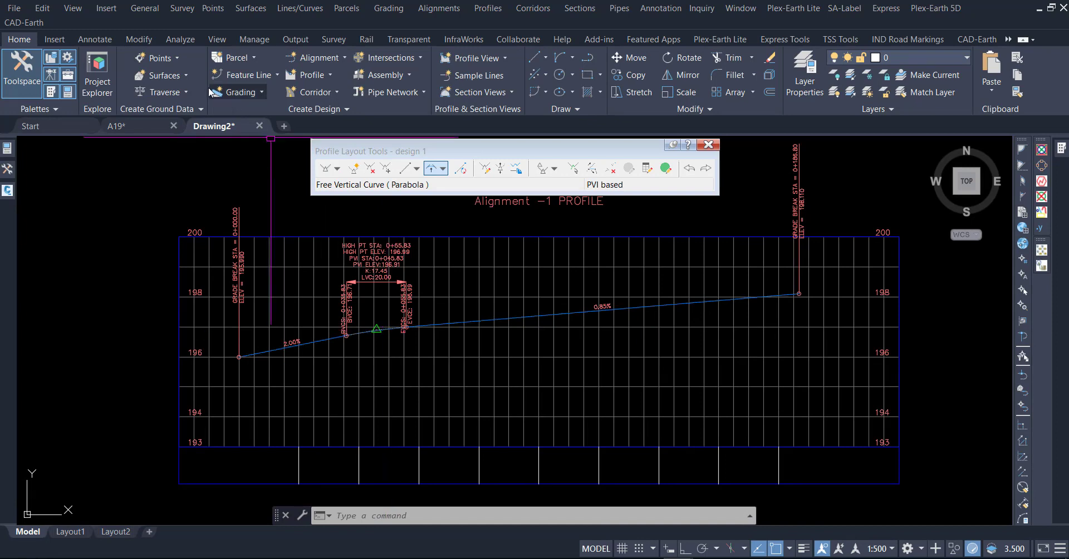
{"action": "left_click", "coordinate": [172, 58]}
{"action": "left_click", "coordinate": [184, 76]}
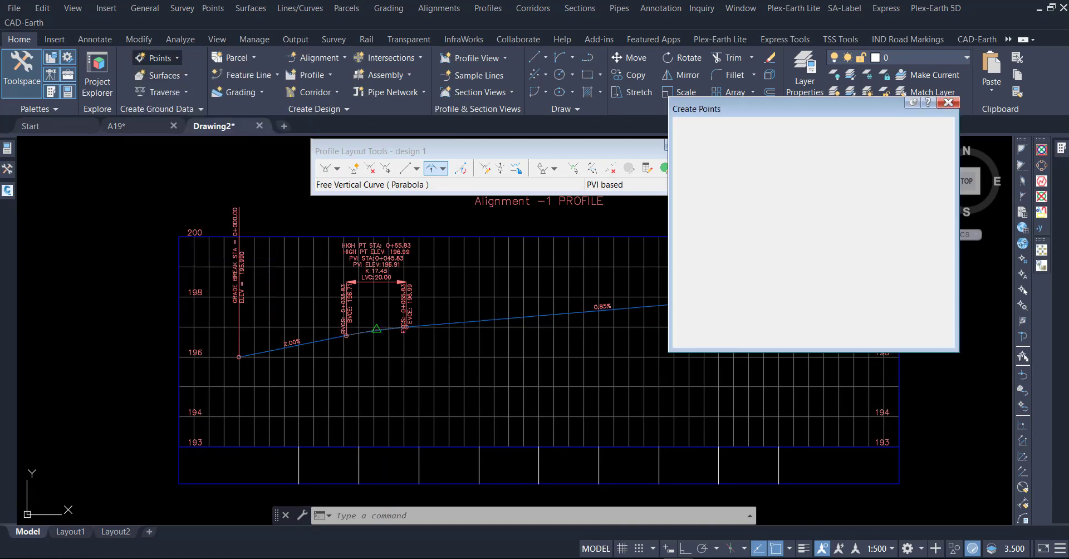
{"action": "left_click", "coordinate": [857, 127]}
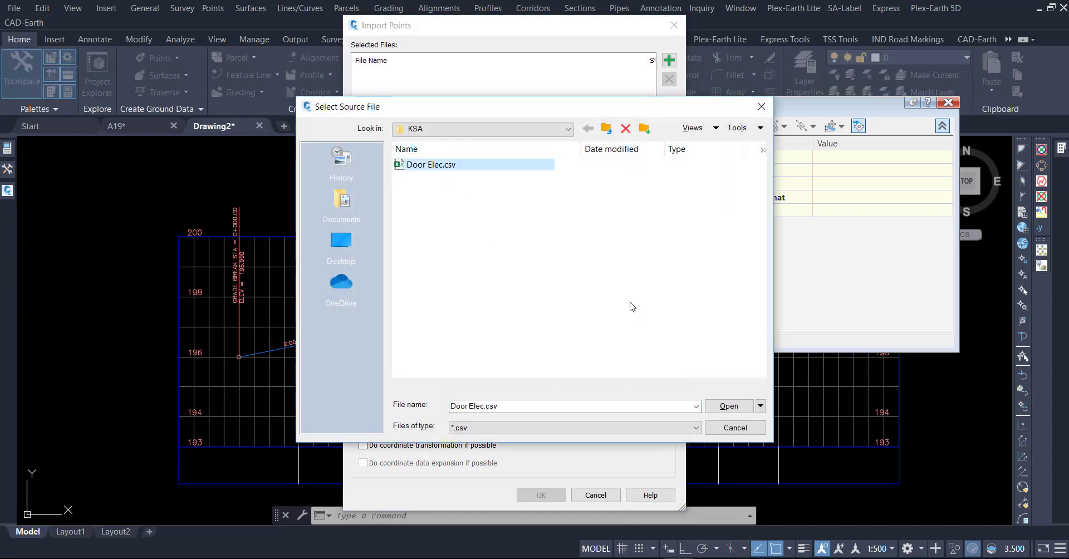
{"action": "left_click", "coordinate": [718, 405]}
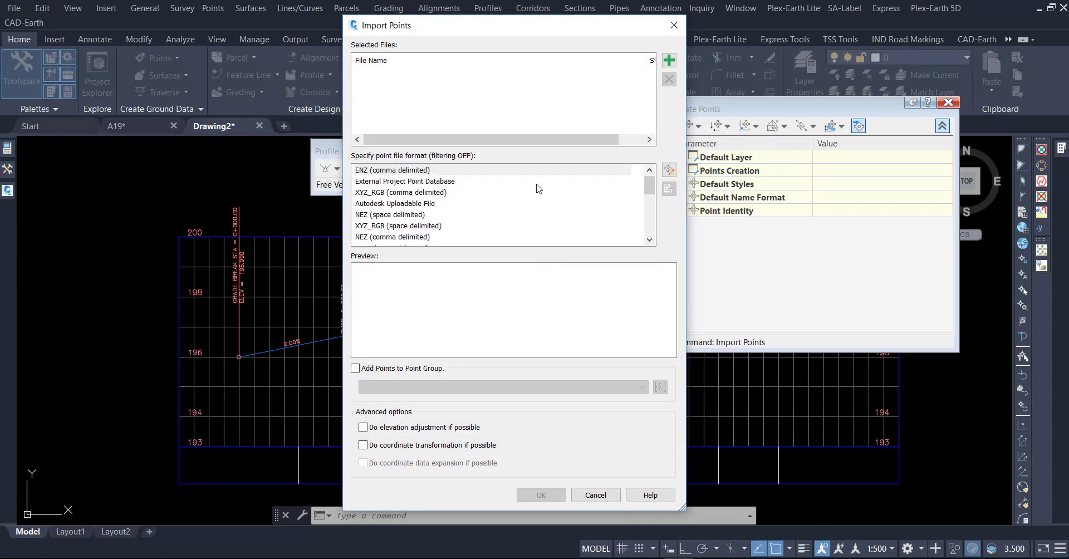
{"action": "left_click", "coordinate": [384, 215]}
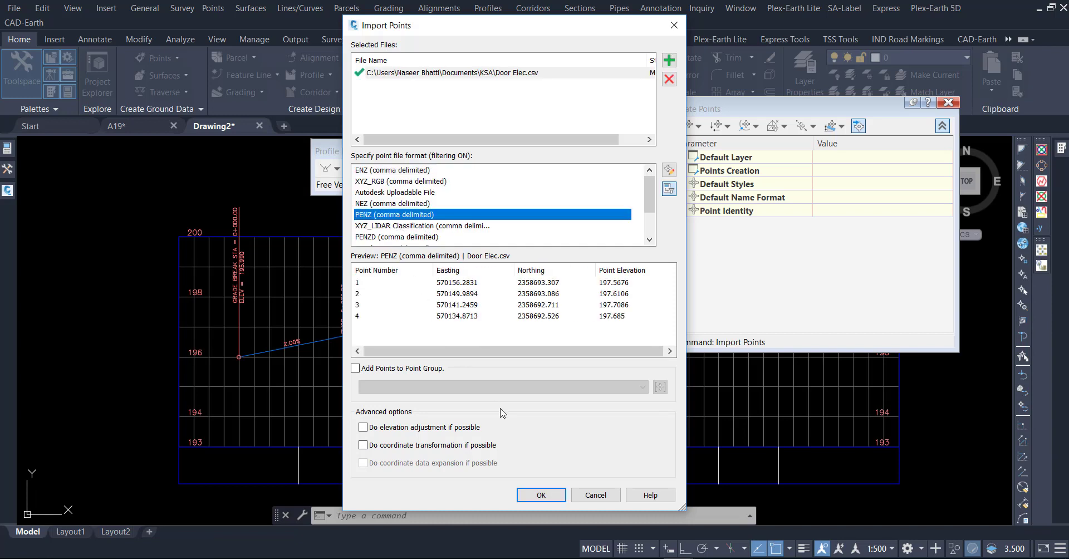
{"action": "left_click", "coordinate": [541, 495]}
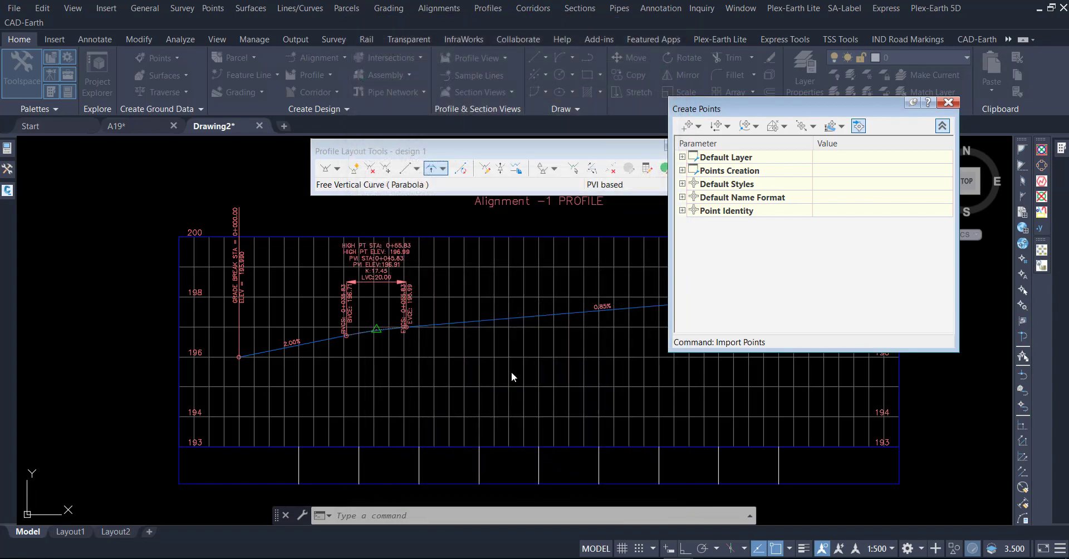
Examine where the imported points lie along the alignment stations and relative to the profile view
{"action": "scroll", "coordinate": [414, 297], "scroll_direction": "down", "scroll_amount": 2}
{"action": "scroll", "coordinate": [414, 297], "scroll_direction": "down", "scroll_amount": 5}
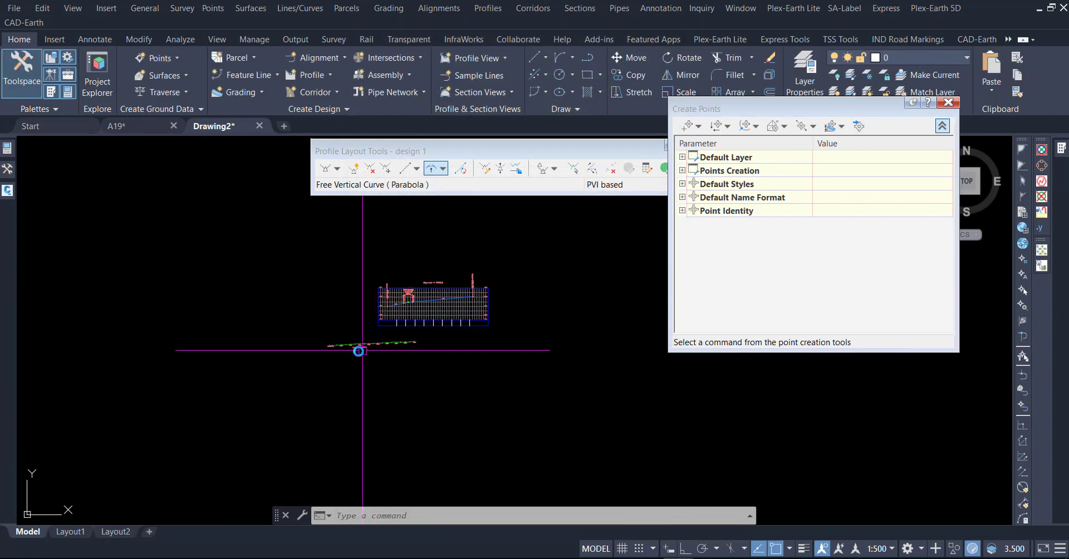
{"action": "scroll", "coordinate": [353, 346], "scroll_direction": "up", "scroll_amount": 12}
{"action": "scroll", "coordinate": [353, 432], "scroll_direction": "down", "scroll_amount": 2}
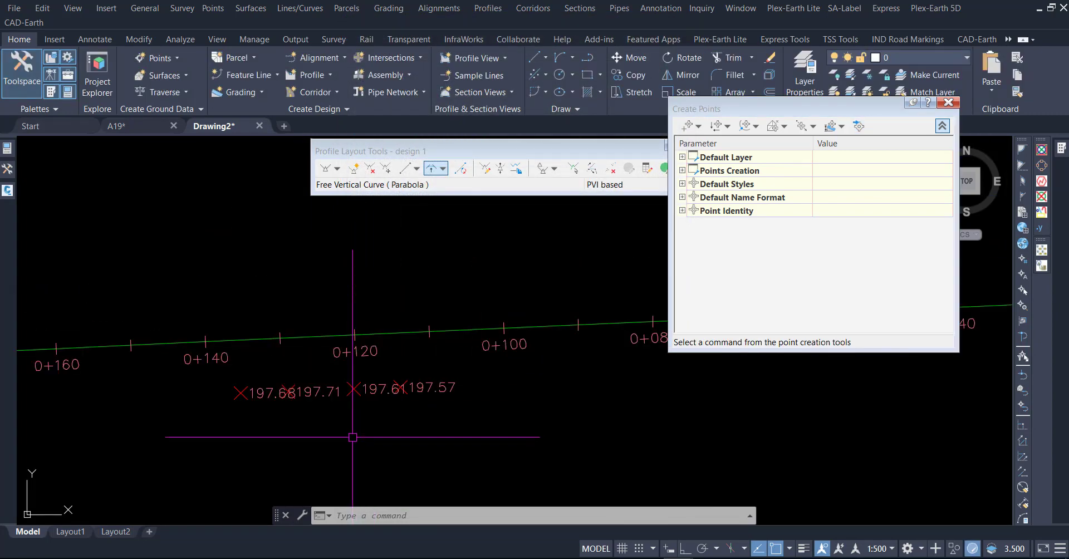
{"action": "scroll", "coordinate": [305, 435], "scroll_direction": "down", "scroll_amount": 4}
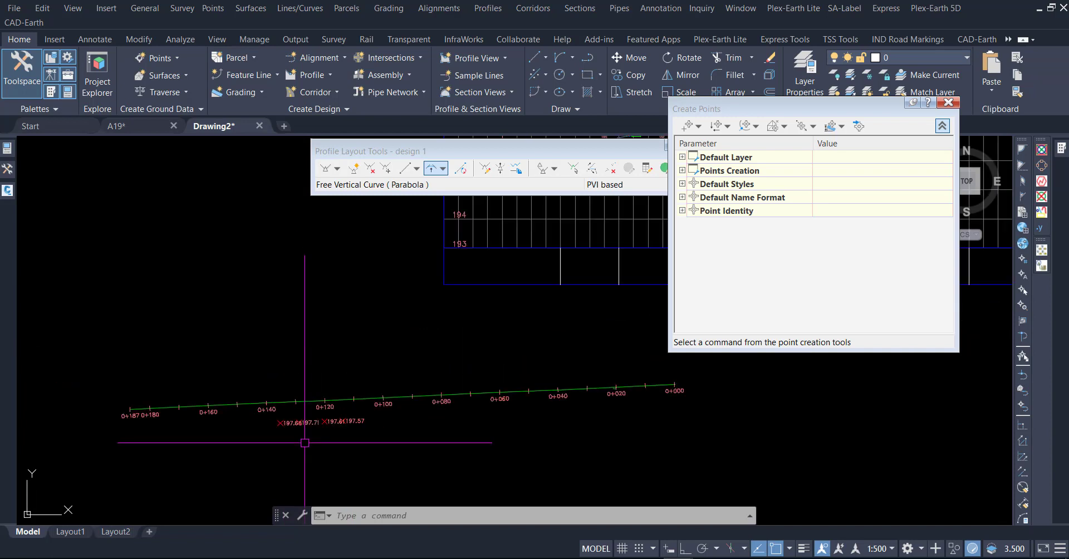
{"action": "scroll", "coordinate": [389, 446], "scroll_direction": "down", "scroll_amount": 2}
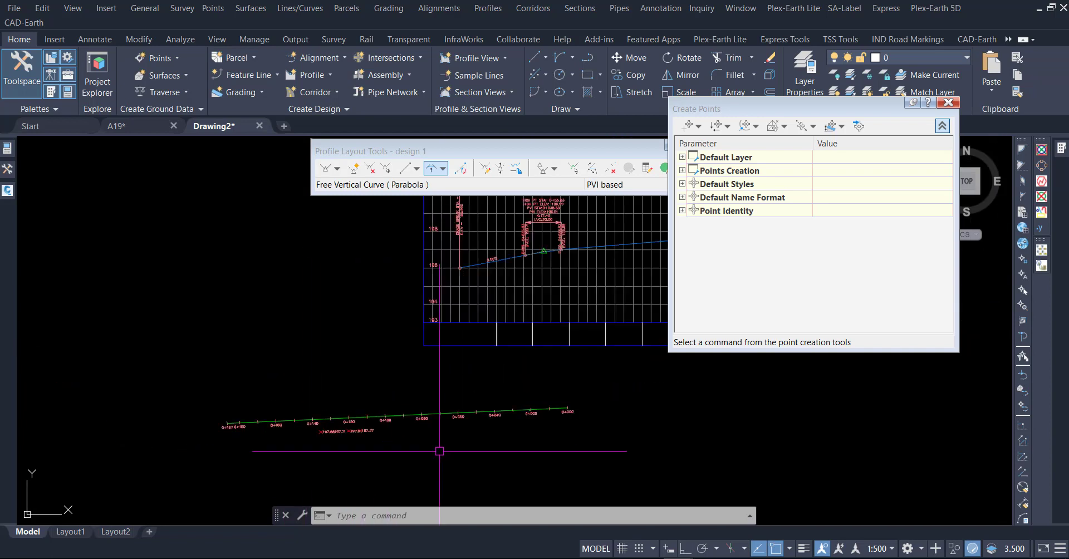
{"action": "scroll", "coordinate": [211, 400], "scroll_direction": "down", "scroll_amount": 2}
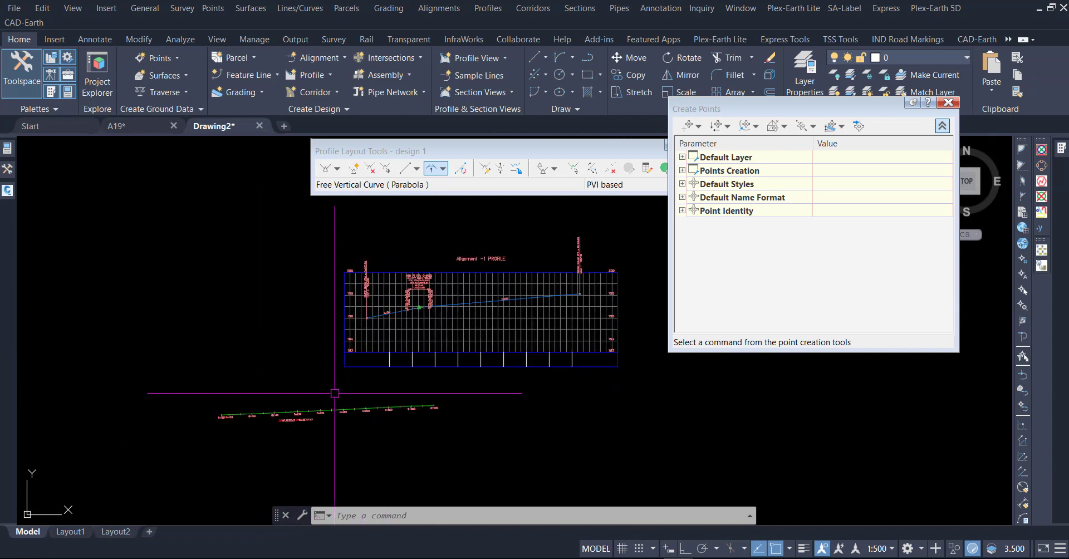
{"action": "scroll", "coordinate": [328, 398], "scroll_direction": "up", "scroll_amount": 2}
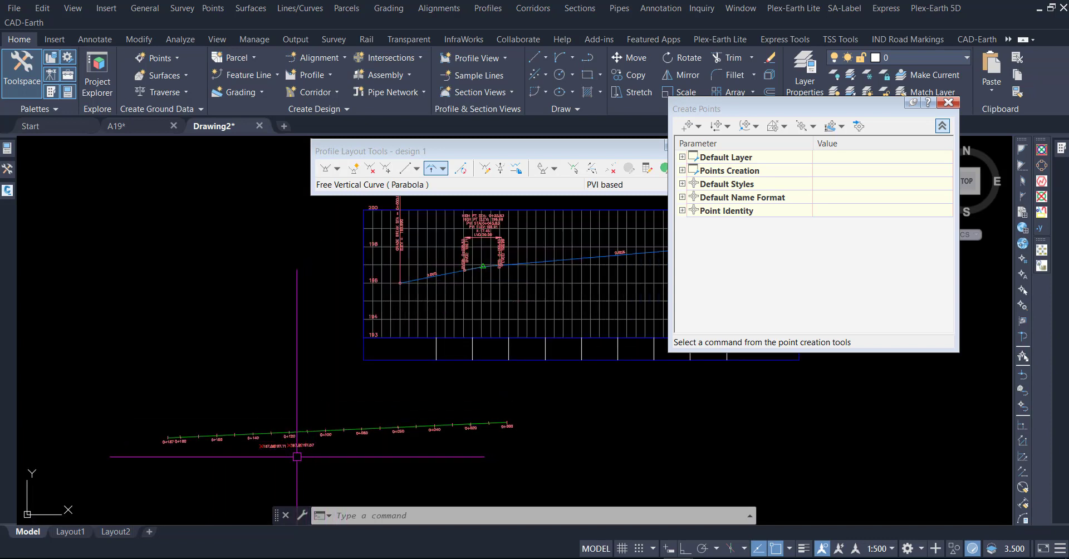
{"action": "scroll", "coordinate": [297, 456], "scroll_direction": "up", "scroll_amount": 2}
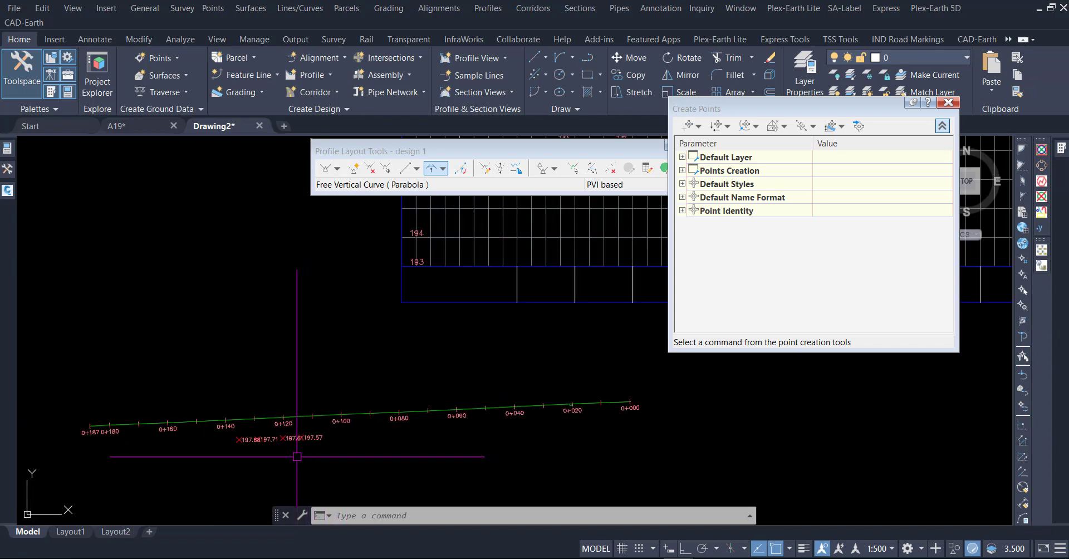
Open the station control properties of Alignment -1 and go to its reference point station
{"action": "left_click", "coordinate": [243, 420]}
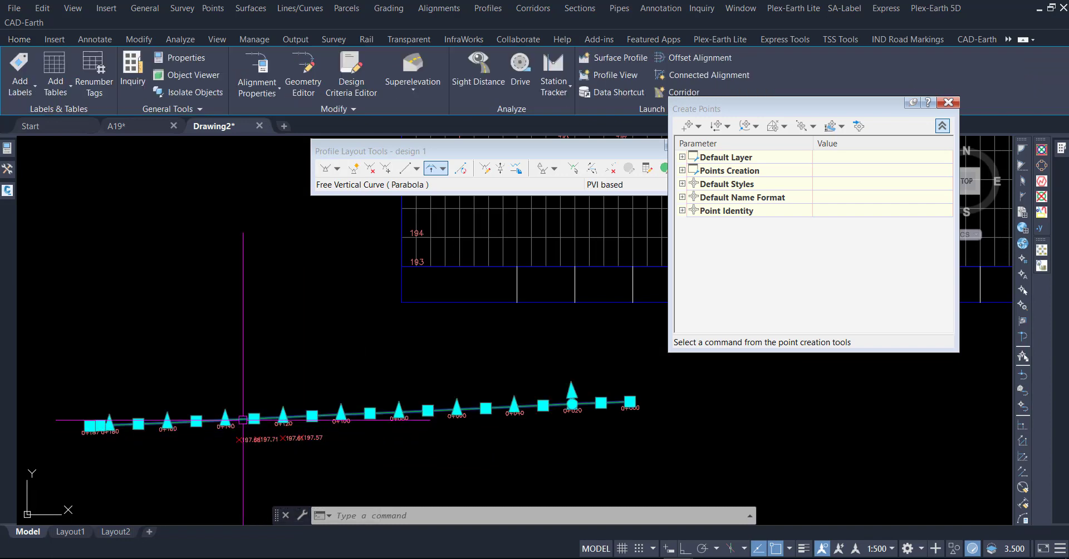
{"action": "right_click", "coordinate": [243, 420]}
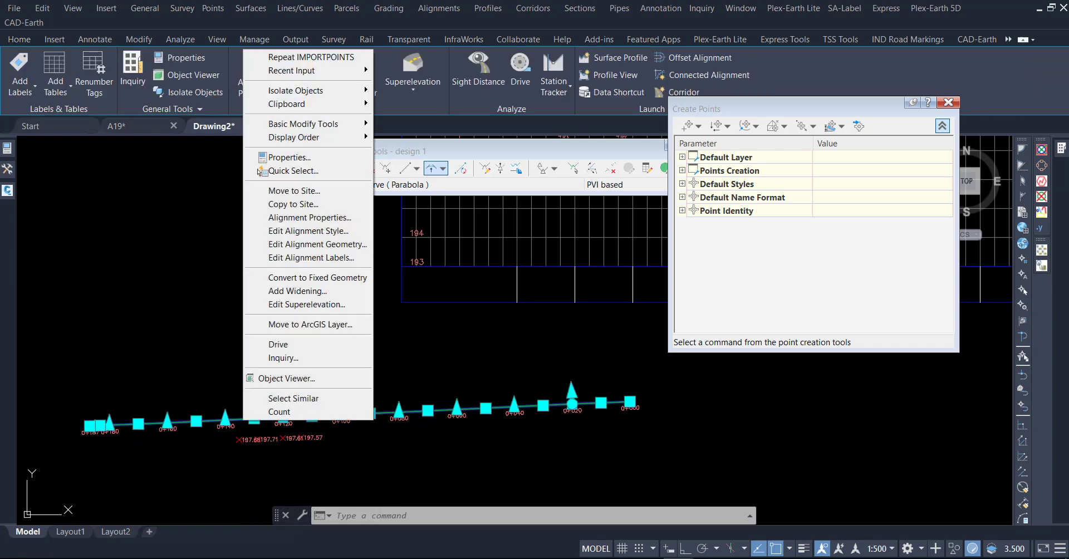
{"action": "left_click", "coordinate": [312, 217]}
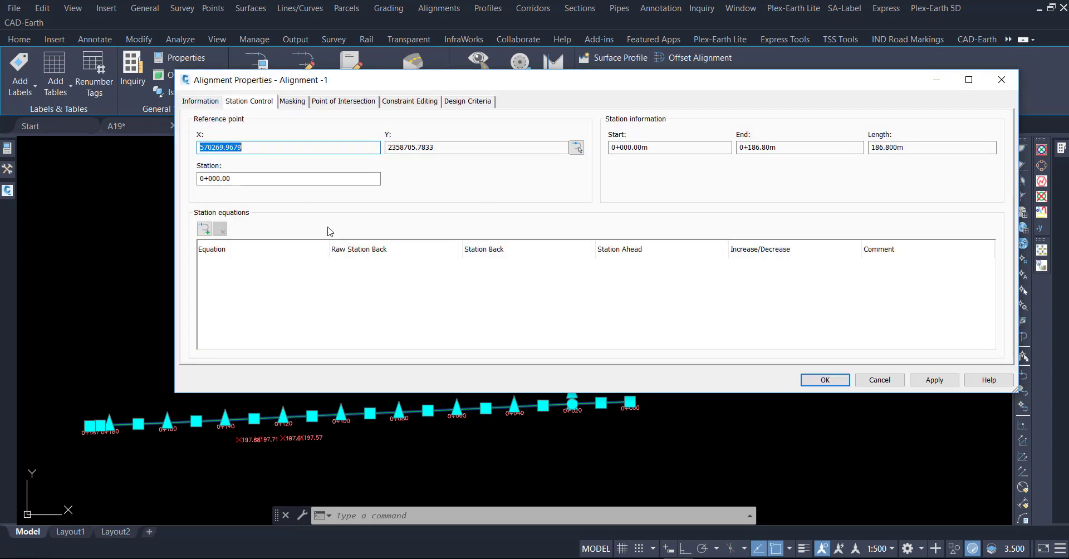
{"action": "left_click_drag", "start_coordinate": [403, 92], "coordinate": [367, 51]}
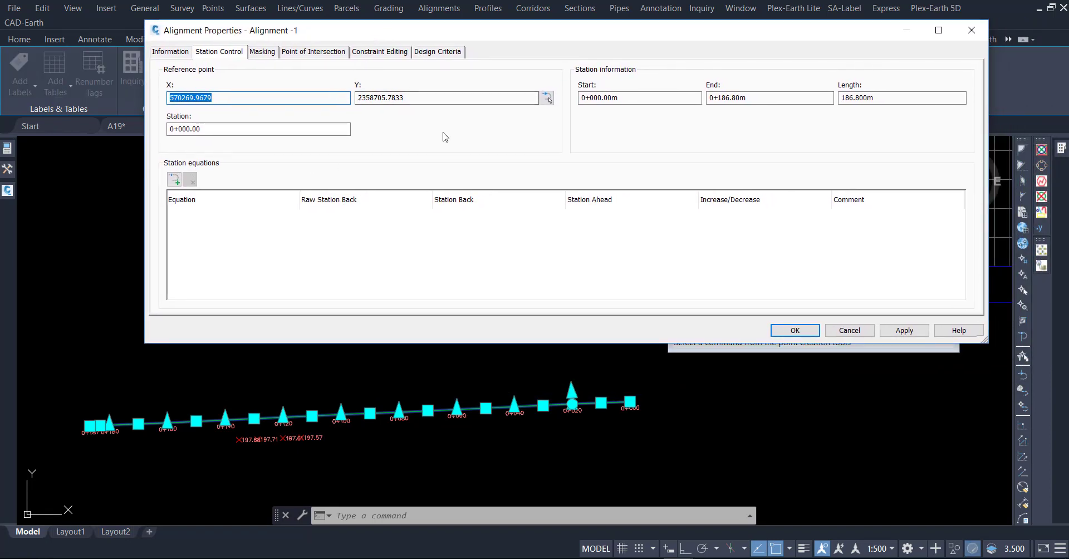
{"action": "left_click", "coordinate": [308, 132]}
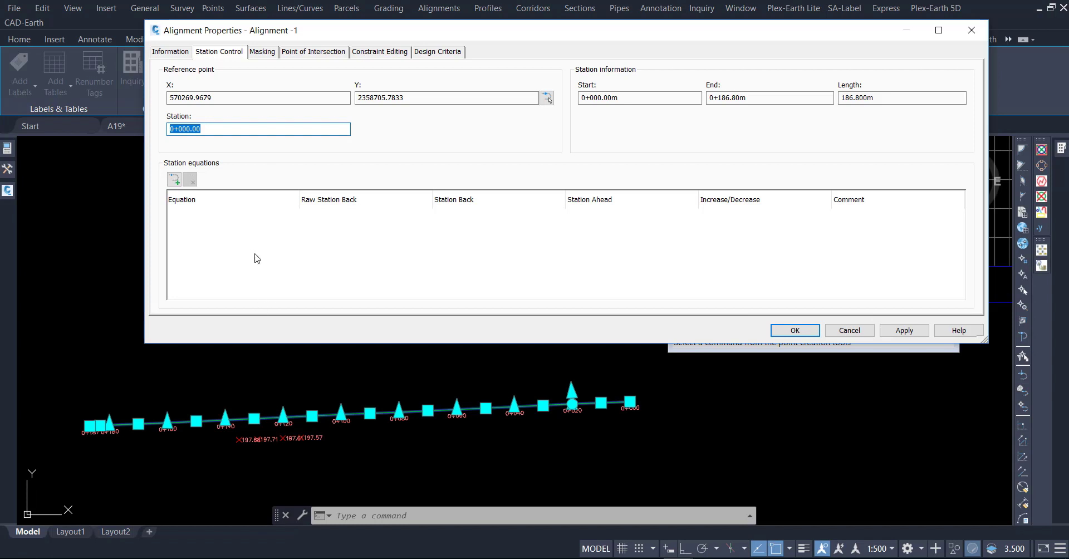
{"action": "left_click", "coordinate": [213, 132]}
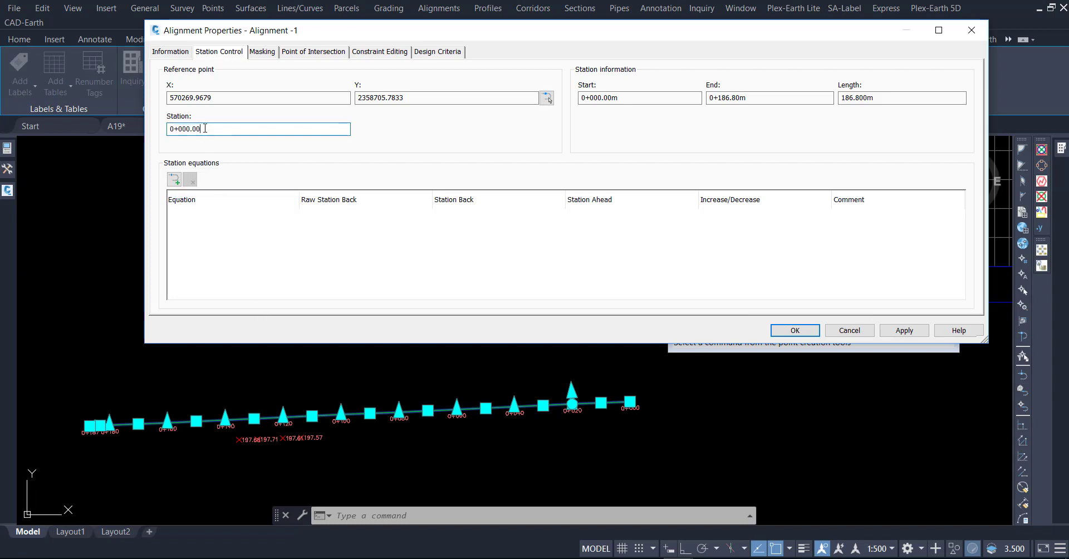
Add a station equation to the alignment at the node of the 197.68 point, station 0+135.56
{"action": "left_click", "coordinate": [174, 179]}
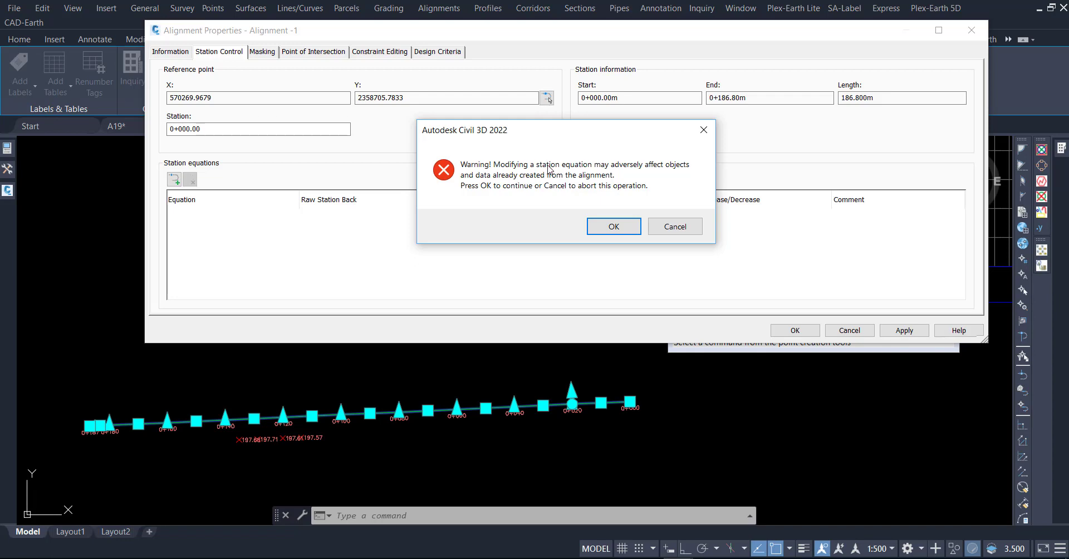
{"action": "left_click", "coordinate": [607, 231]}
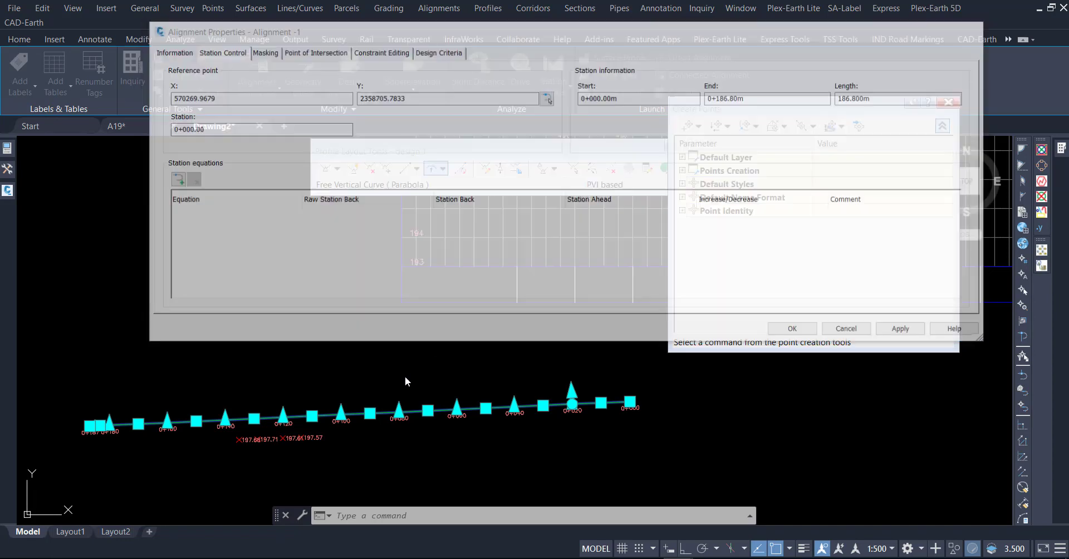
{"action": "scroll", "coordinate": [242, 470], "scroll_direction": "up", "scroll_amount": 3}
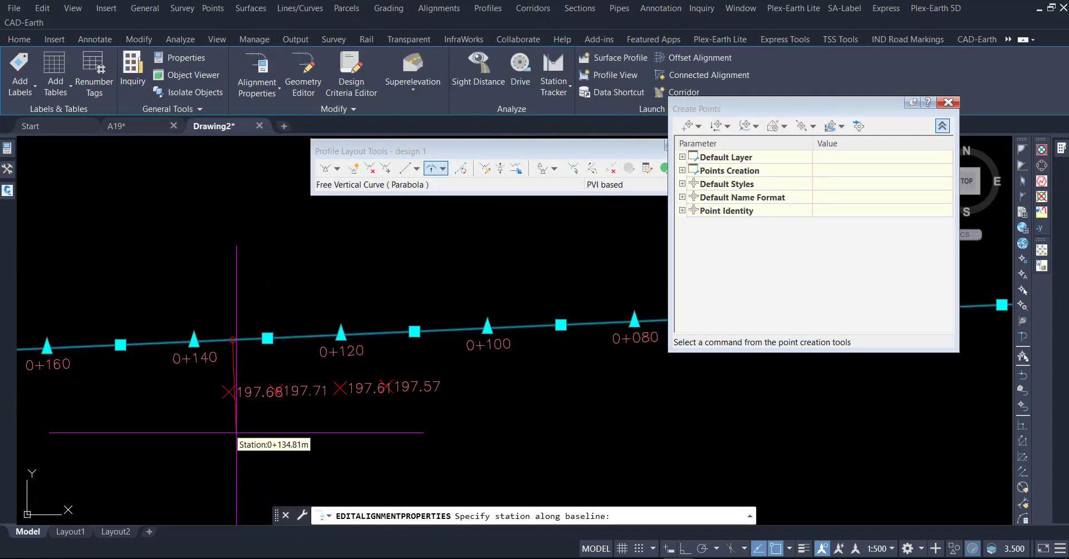
{"action": "scroll", "coordinate": [228, 391], "scroll_direction": "up", "scroll_amount": 3}
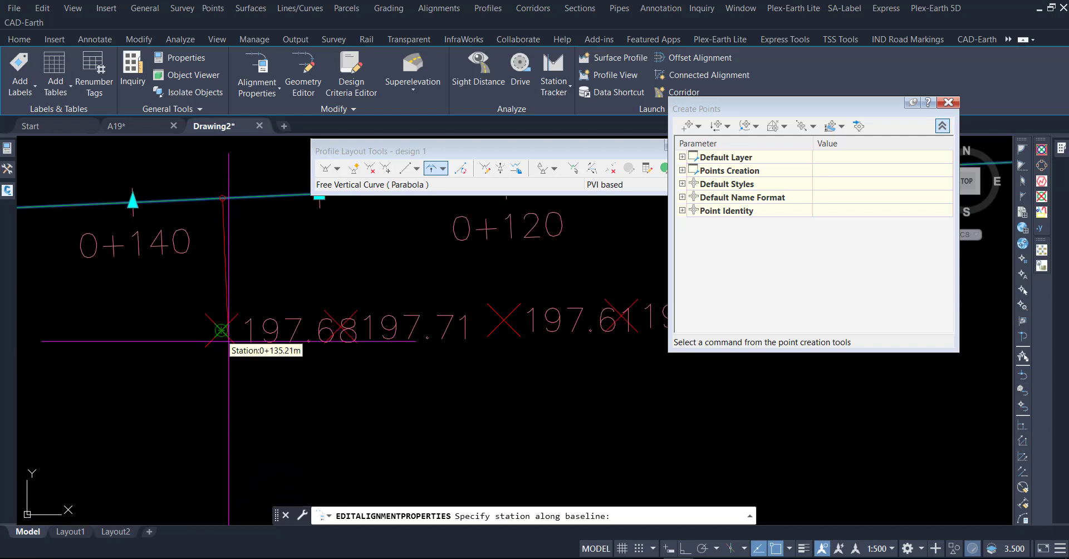
{"action": "right_click", "coordinate": [240, 367], "text": "shift"}
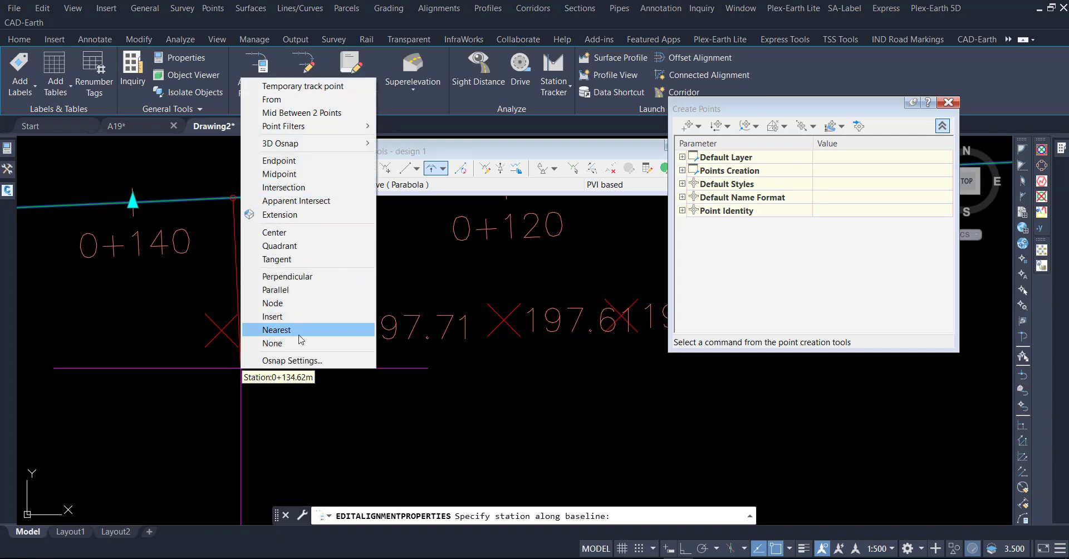
{"action": "left_click", "coordinate": [272, 303]}
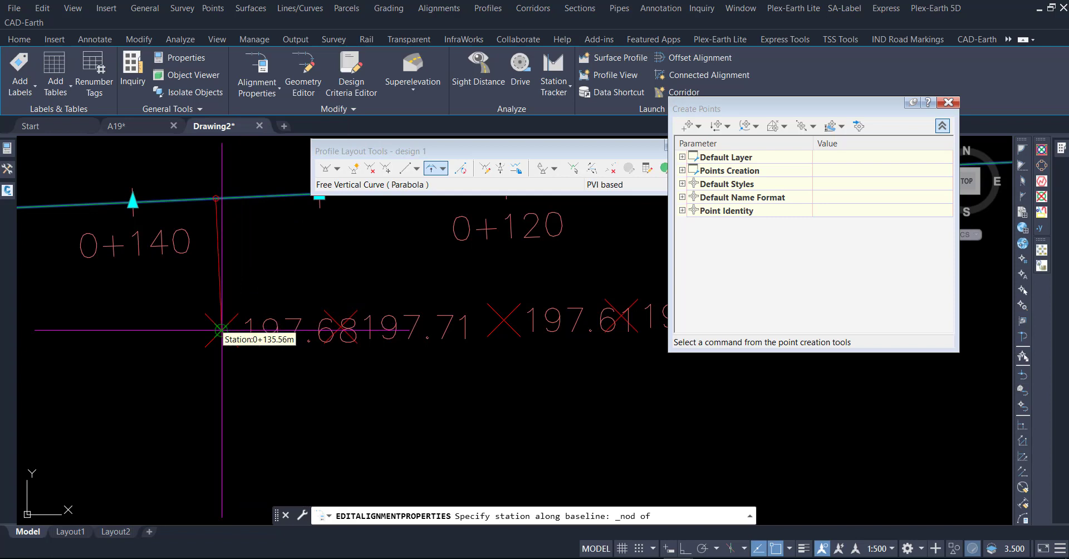
{"action": "left_click", "coordinate": [222, 330]}
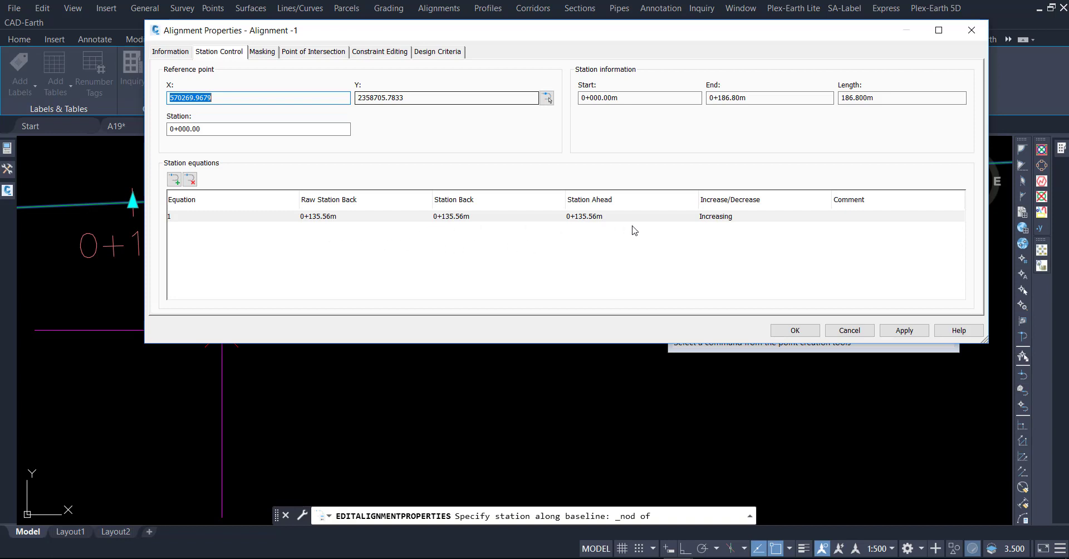
Add another station equation at the node of the 197.71 point, station 0+129.18
{"action": "left_click", "coordinate": [175, 179]}
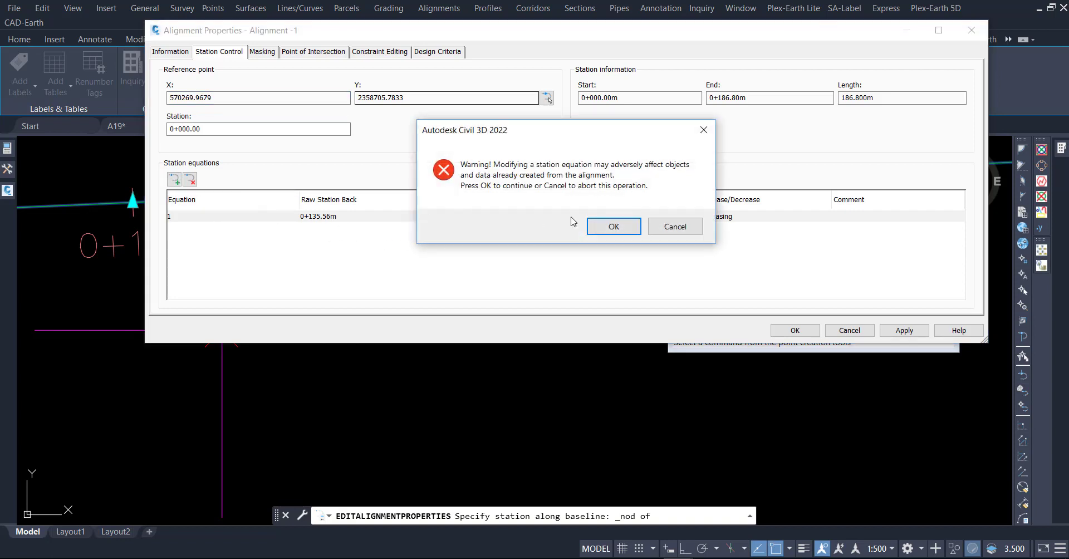
{"action": "left_click", "coordinate": [614, 227]}
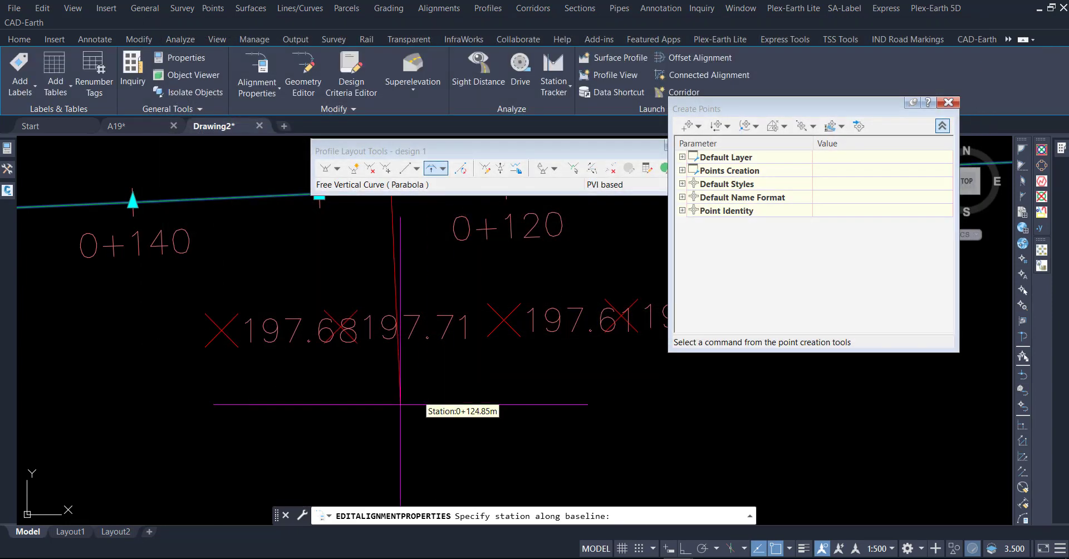
{"action": "right_click", "coordinate": [400, 409], "text": "shift"}
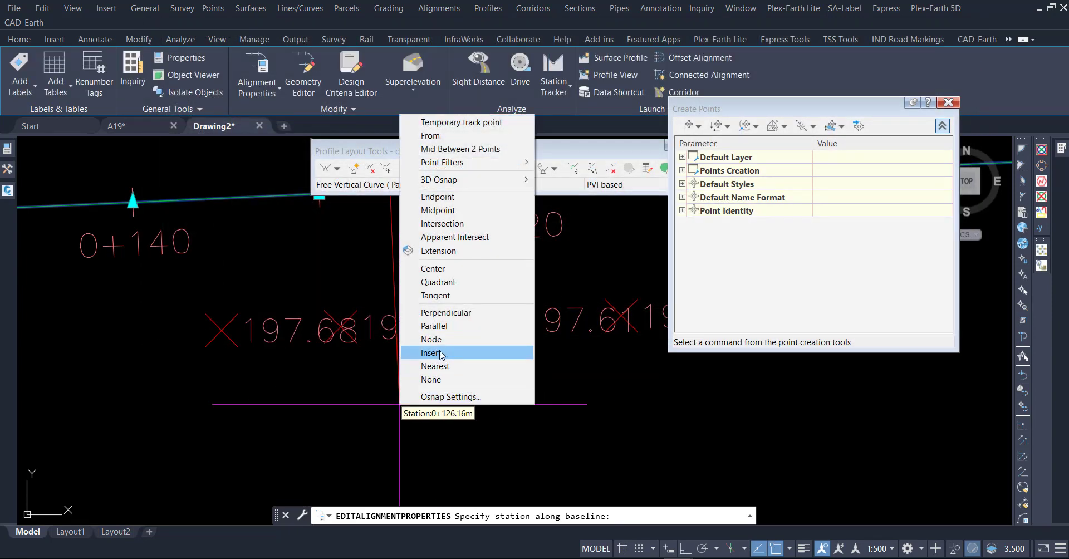
{"action": "left_click", "coordinate": [421, 341]}
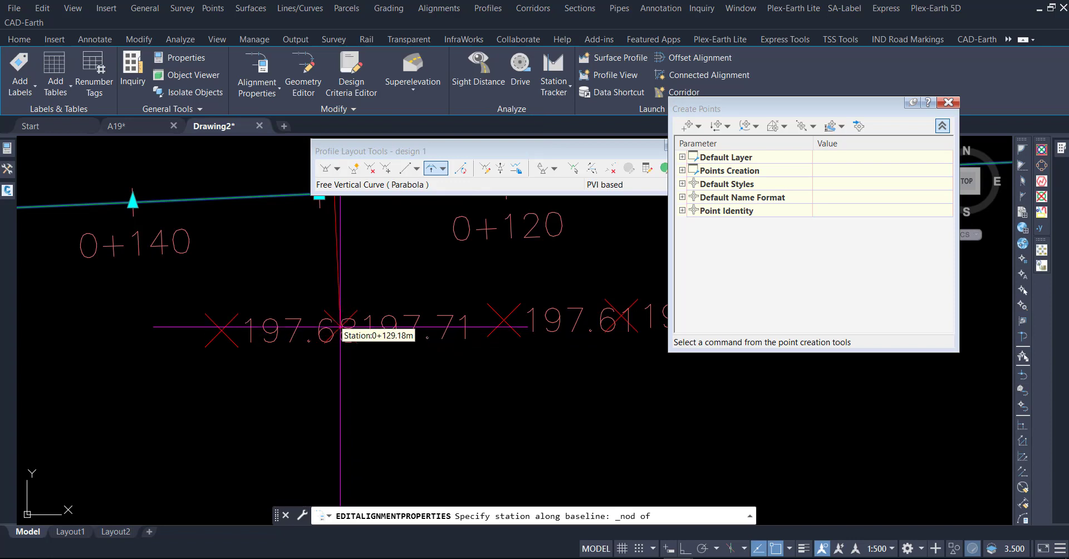
{"action": "left_click", "coordinate": [340, 337]}
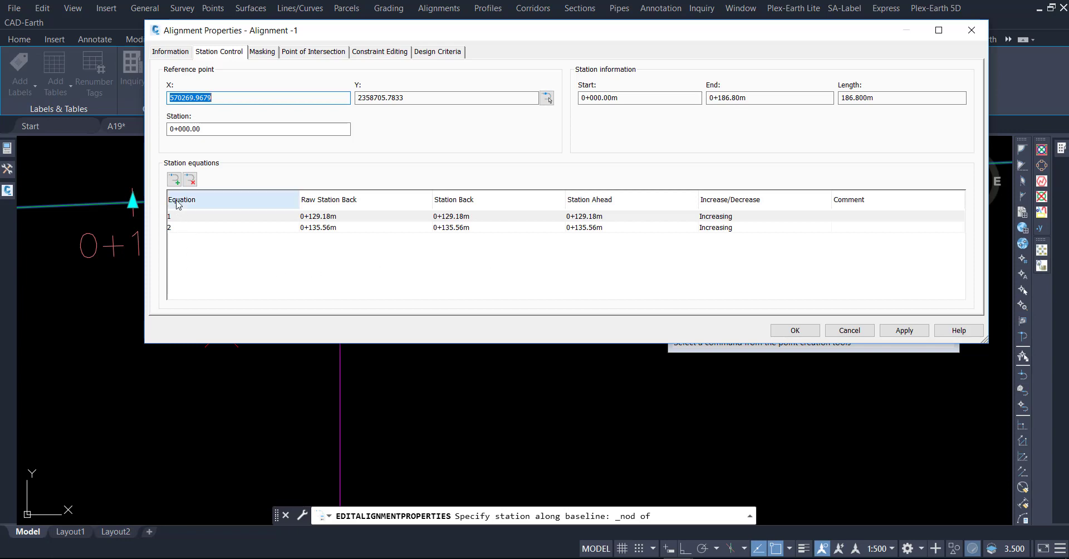
Add a station equation to the alignment at the node of the 197.61 point, station 0+120.47
{"action": "left_click", "coordinate": [176, 186]}
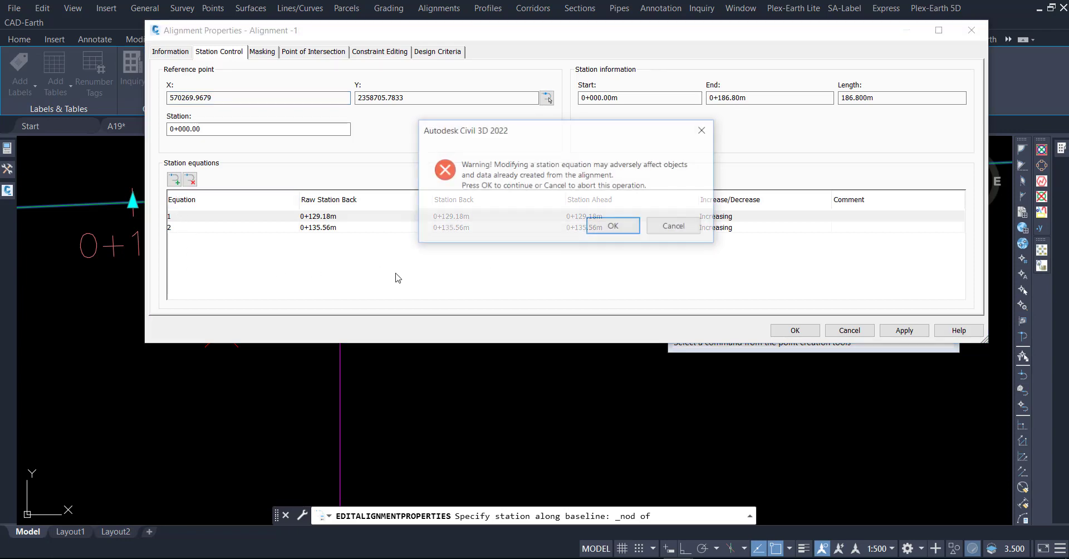
{"action": "left_click", "coordinate": [614, 228]}
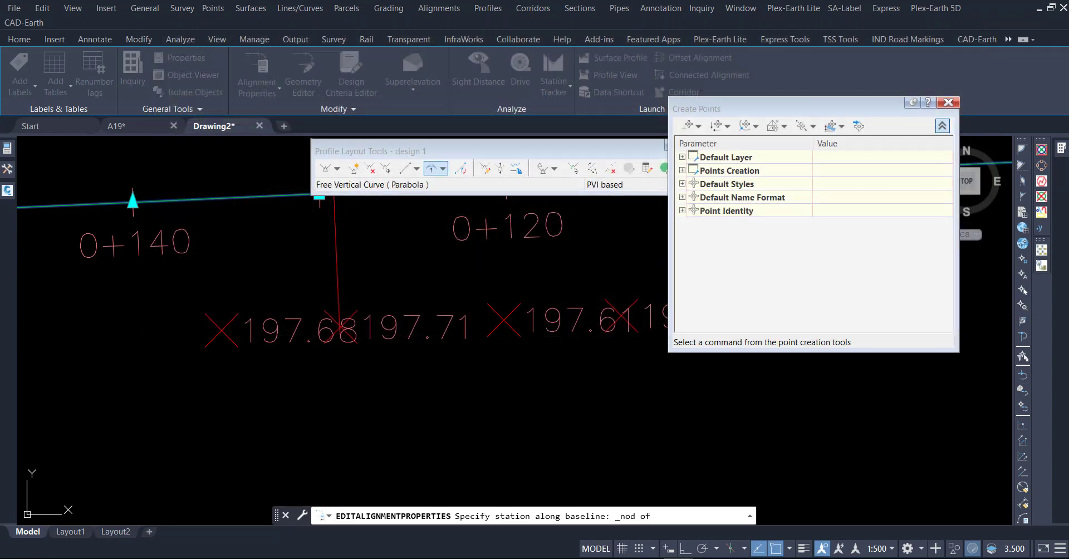
{"action": "right_click", "coordinate": [503, 390], "text": "shift"}
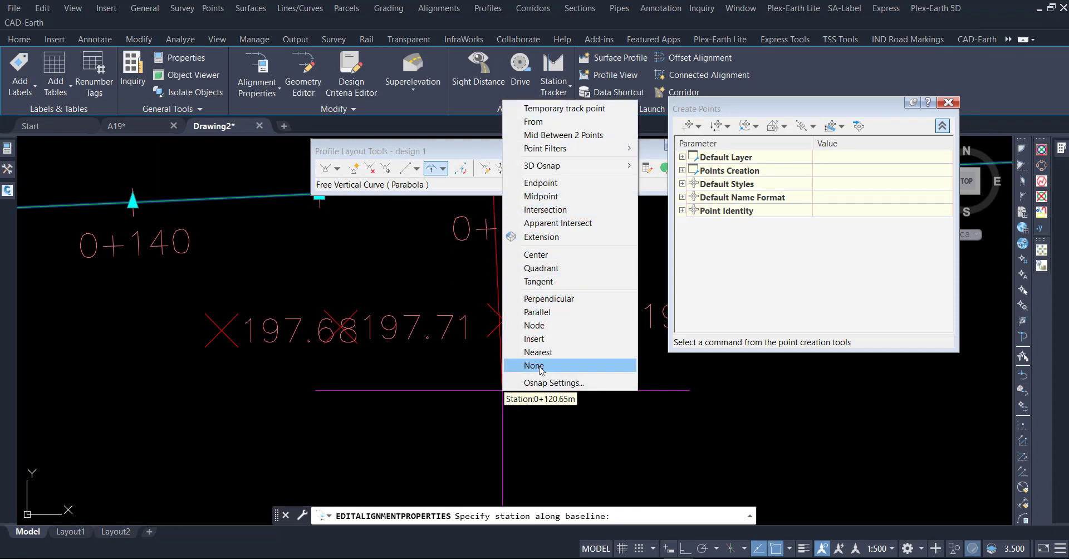
{"action": "left_click", "coordinate": [535, 325]}
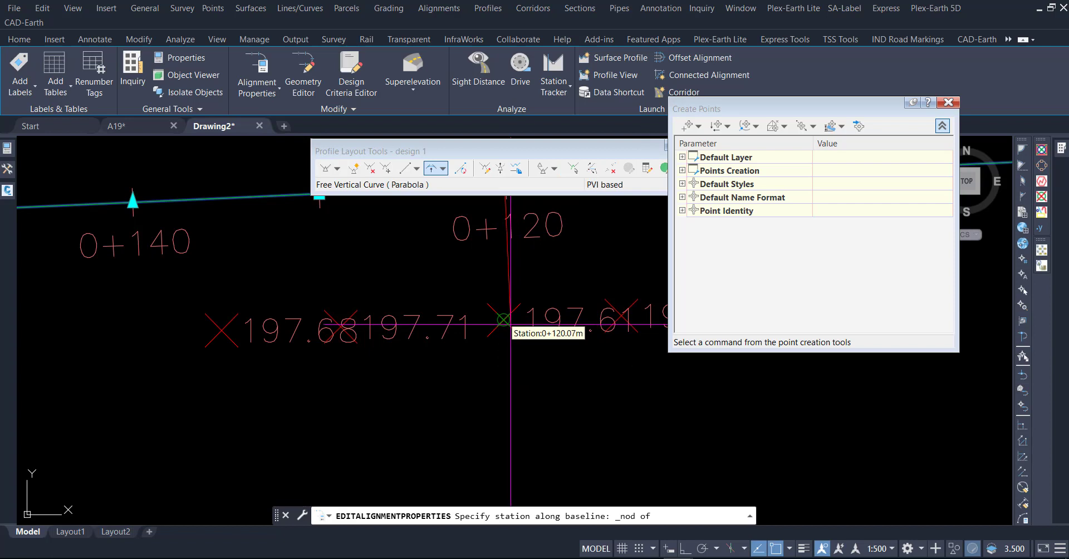
{"action": "right_click", "coordinate": [516, 374], "text": "shift"}
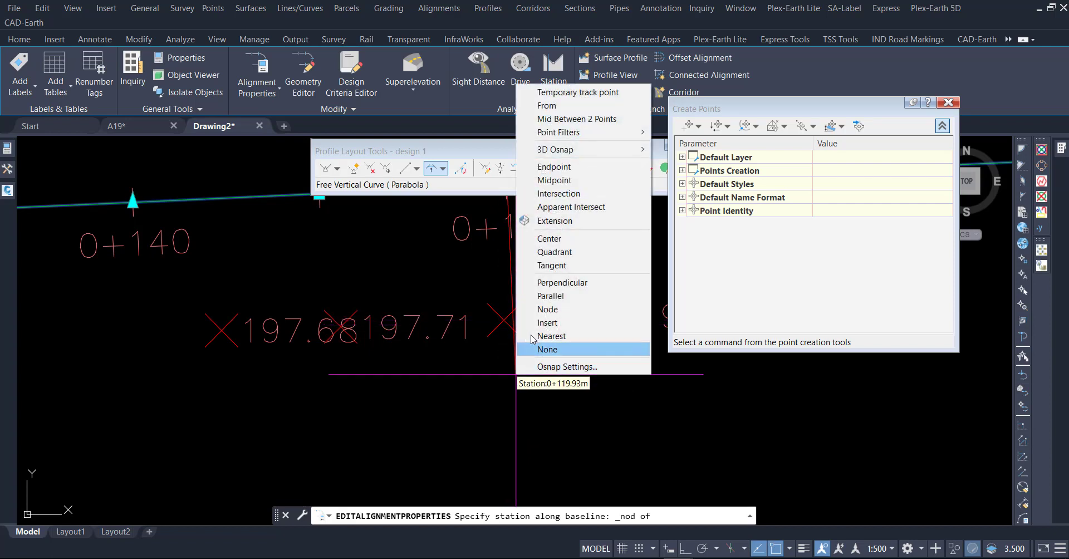
{"action": "left_click", "coordinate": [543, 311]}
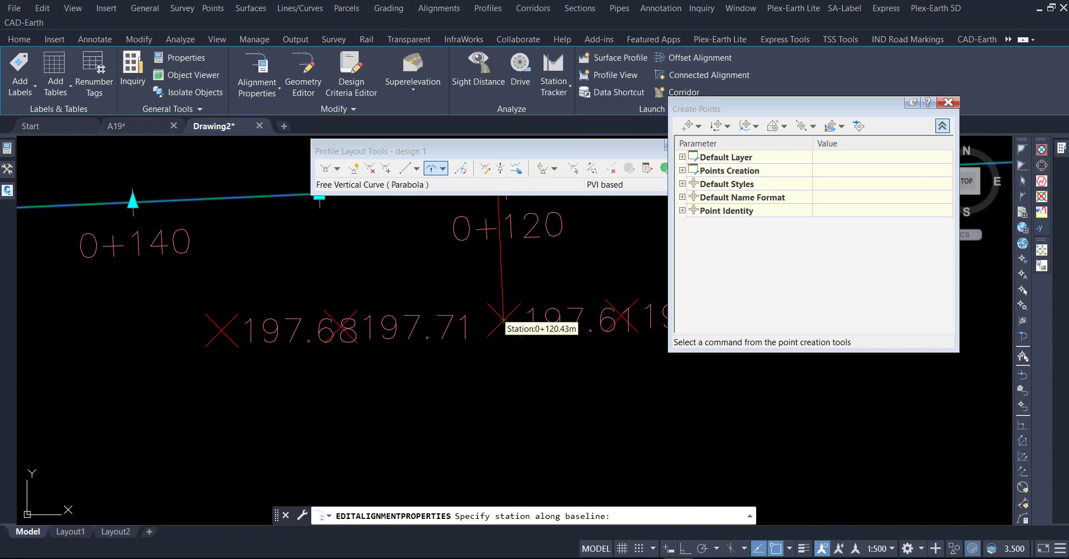
{"action": "left_click", "coordinate": [508, 339]}
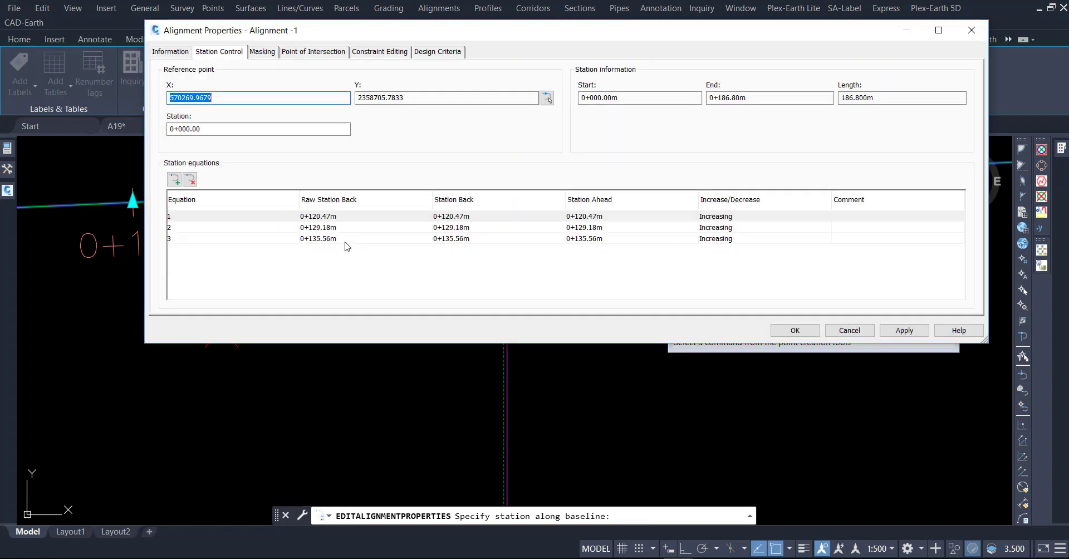
Add a station equation at the node of the 197.57 point, station 0+114.14, and accept the alignment properties
{"action": "double_click", "coordinate": [203, 223]}
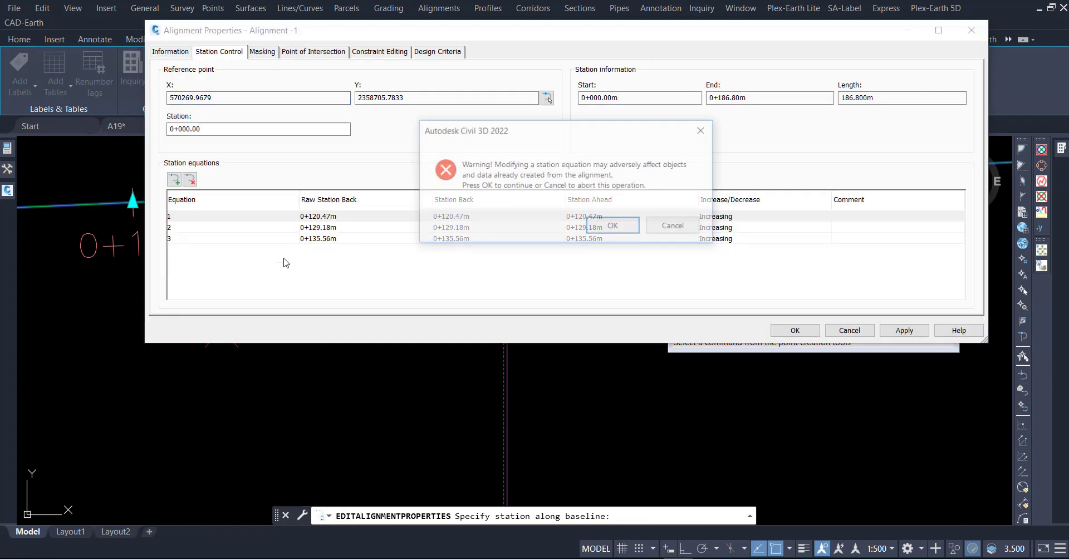
{"action": "left_click", "coordinate": [613, 226]}
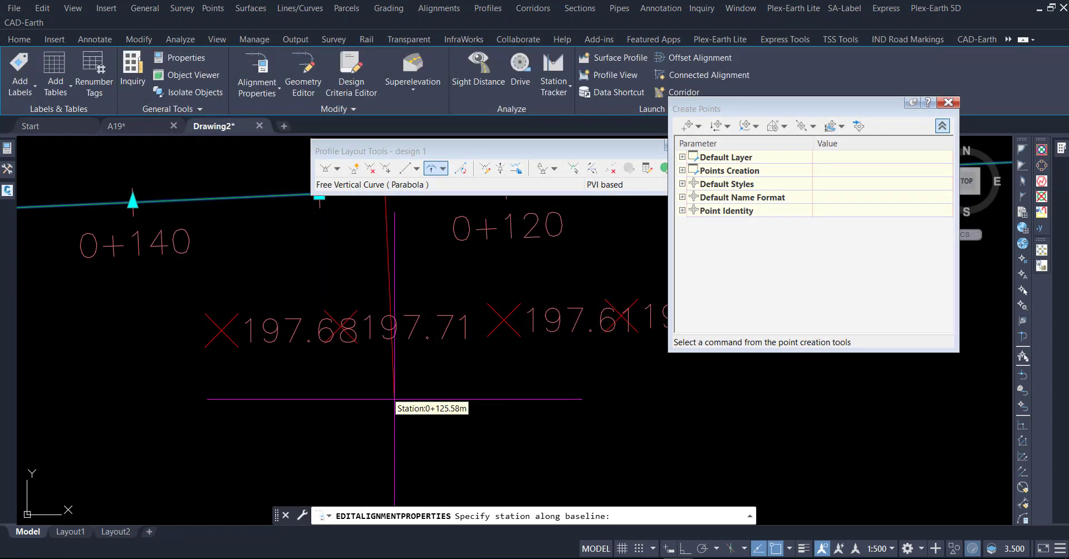
{"action": "right_click", "coordinate": [390, 400], "text": "shift"}
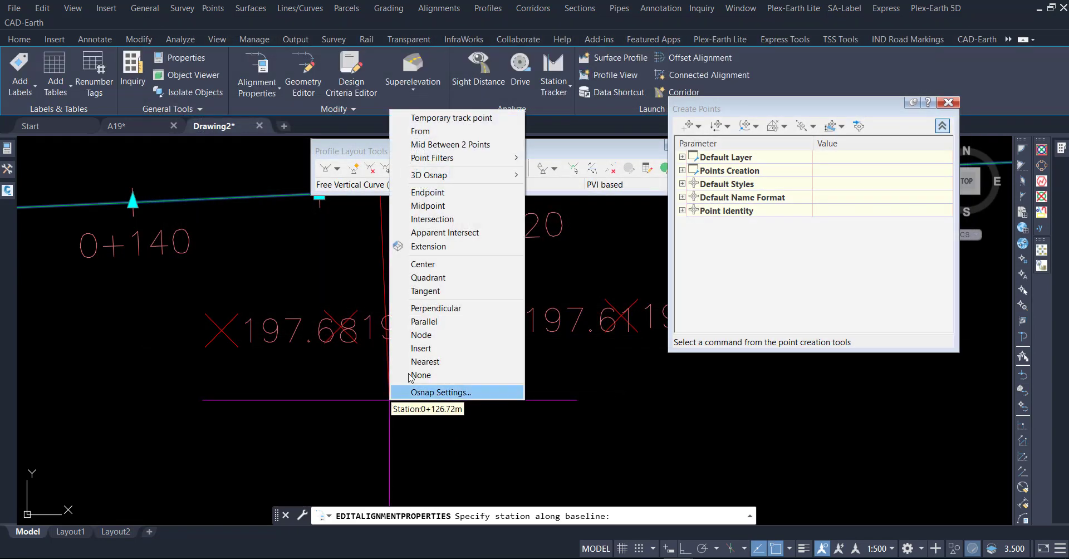
{"action": "left_click", "coordinate": [426, 334]}
{"action": "scroll", "coordinate": [412, 395], "scroll_direction": "down", "scroll_amount": 2}
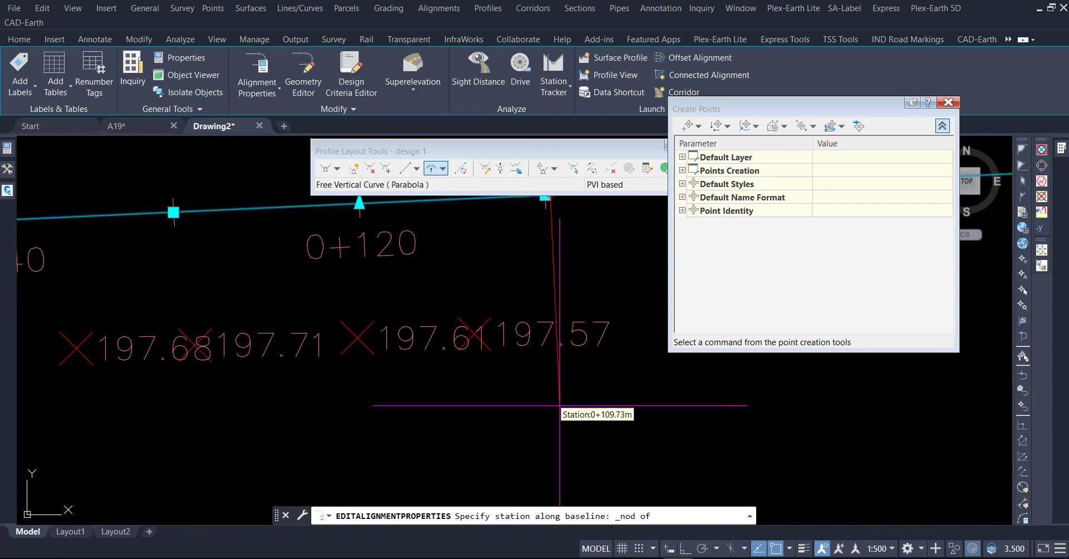
{"action": "scroll", "coordinate": [475, 333], "scroll_direction": "up", "scroll_amount": 2}
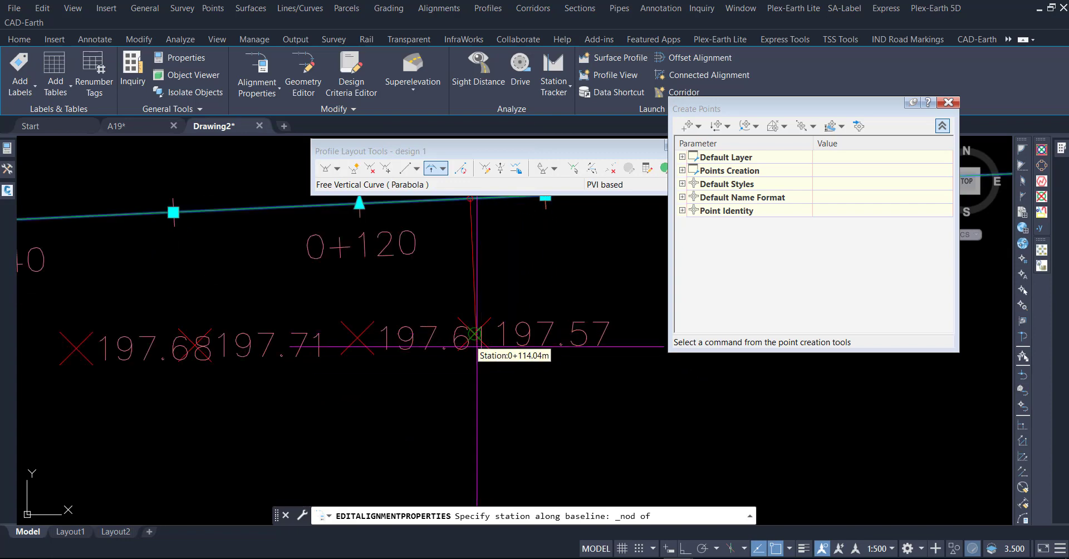
{"action": "left_click", "coordinate": [475, 333]}
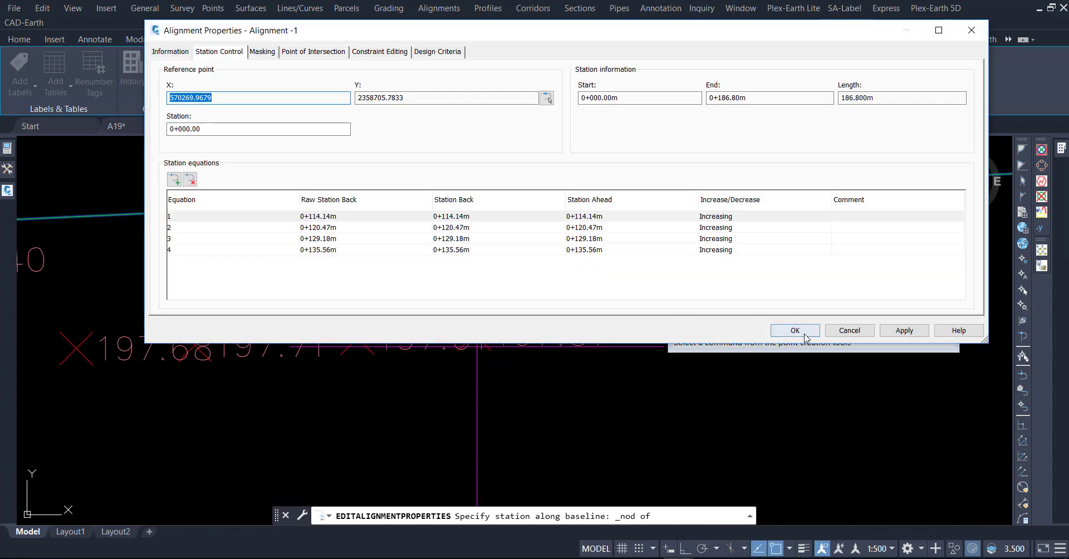
{"action": "left_click", "coordinate": [803, 337]}
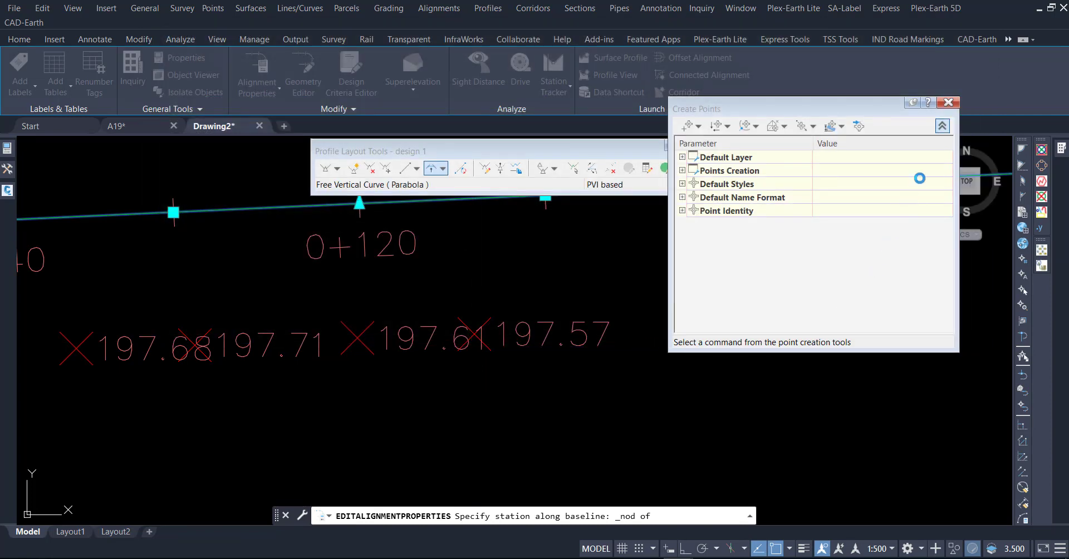
Close the Create Points and Profile Layout Tools windows
{"action": "left_click", "coordinate": [947, 103]}
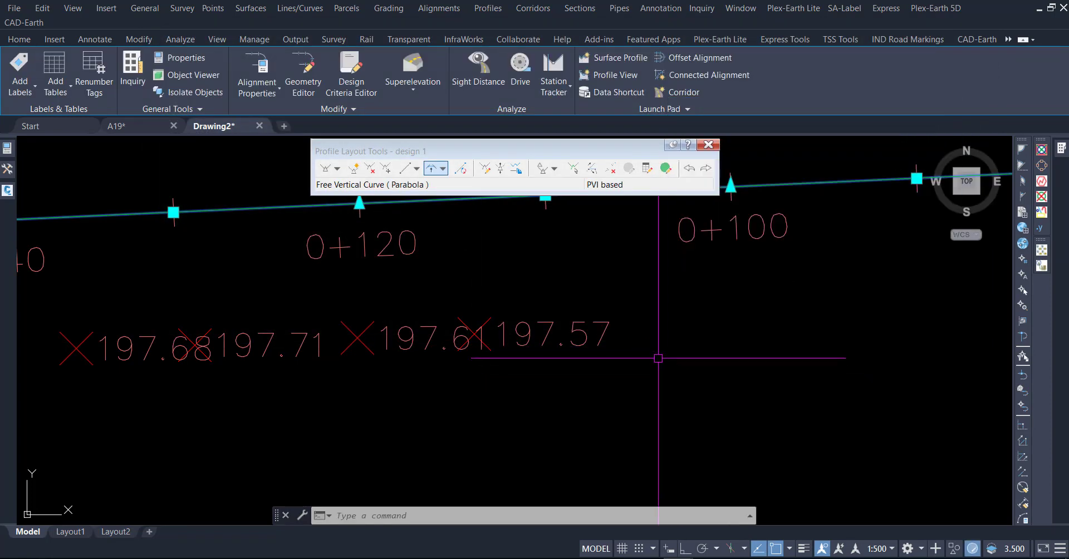
{"action": "left_click", "coordinate": [707, 147]}
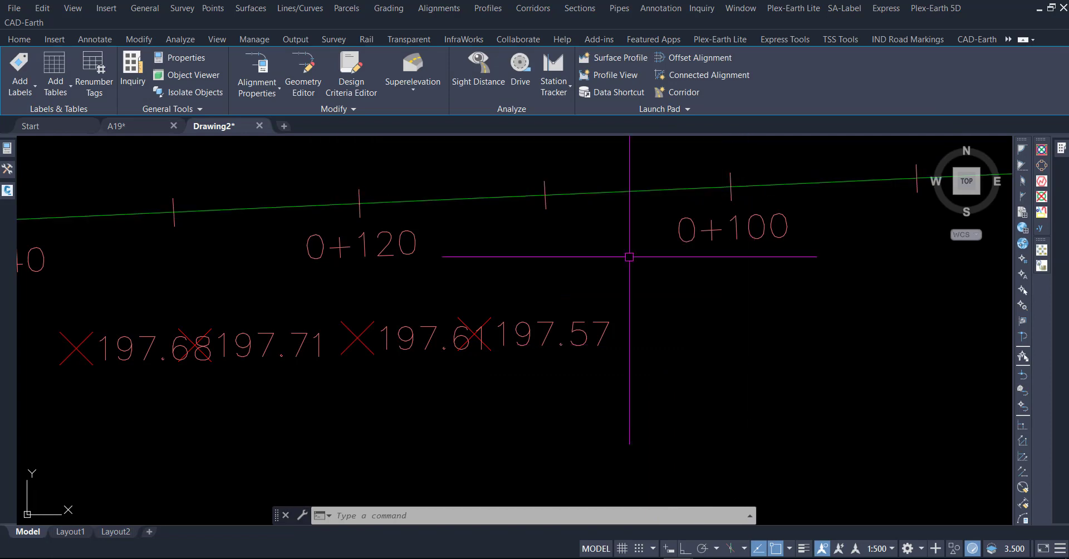
{"action": "scroll", "coordinate": [435, 441], "scroll_direction": "down", "scroll_amount": 6}
{"action": "scroll", "coordinate": [326, 384], "scroll_direction": "down", "scroll_amount": 4}
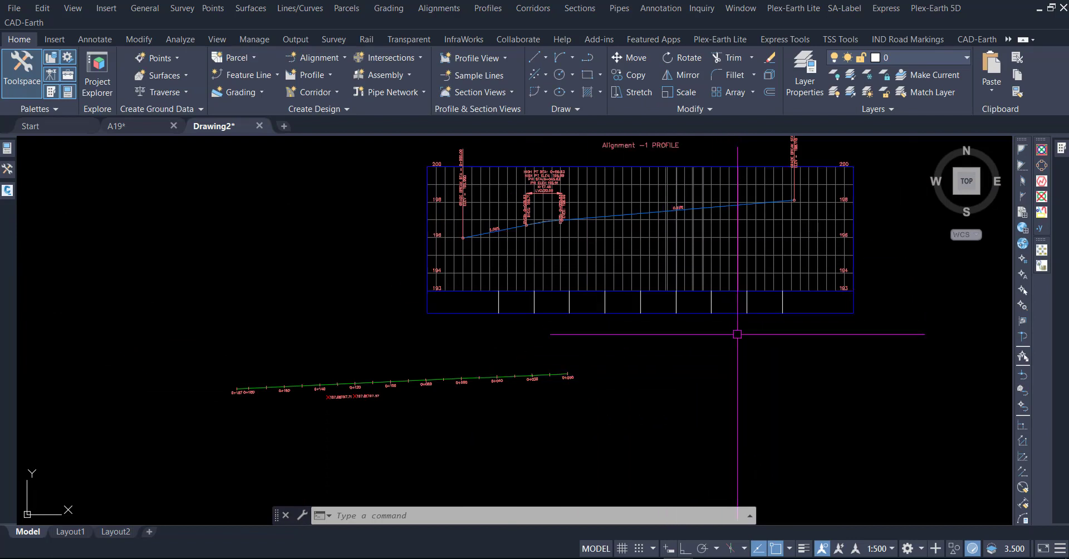
{"action": "middle_click_drag", "start_coordinate": [718, 245], "coordinate": [694, 274]}
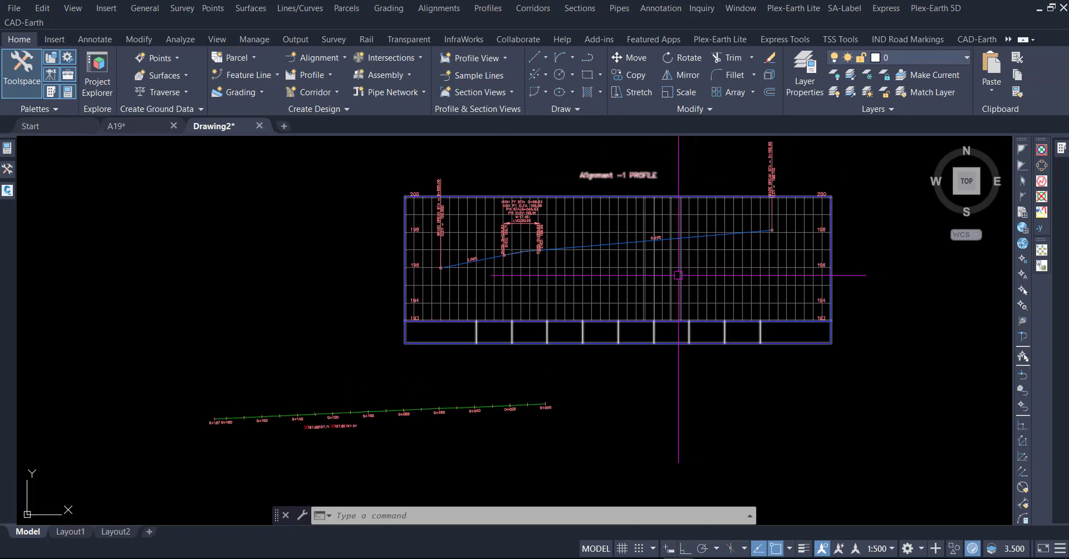
{"action": "left_click", "coordinate": [295, 392]}
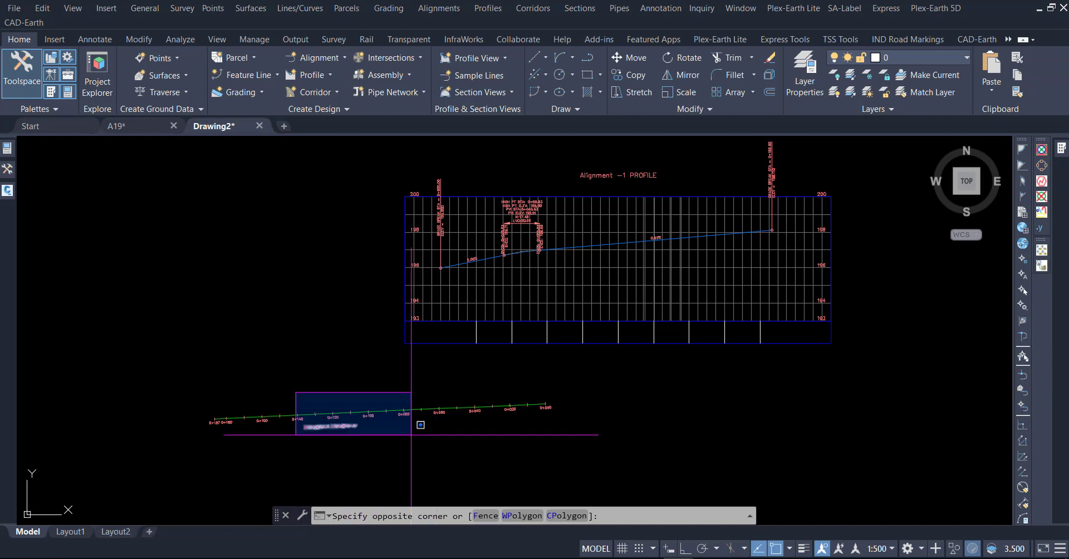
{"action": "key", "text": "Escape"}
Project the four COGO points onto the Alignment -1 profile view, keeping the Basic style and Use Object elevations
{"action": "left_click", "coordinate": [447, 336]}
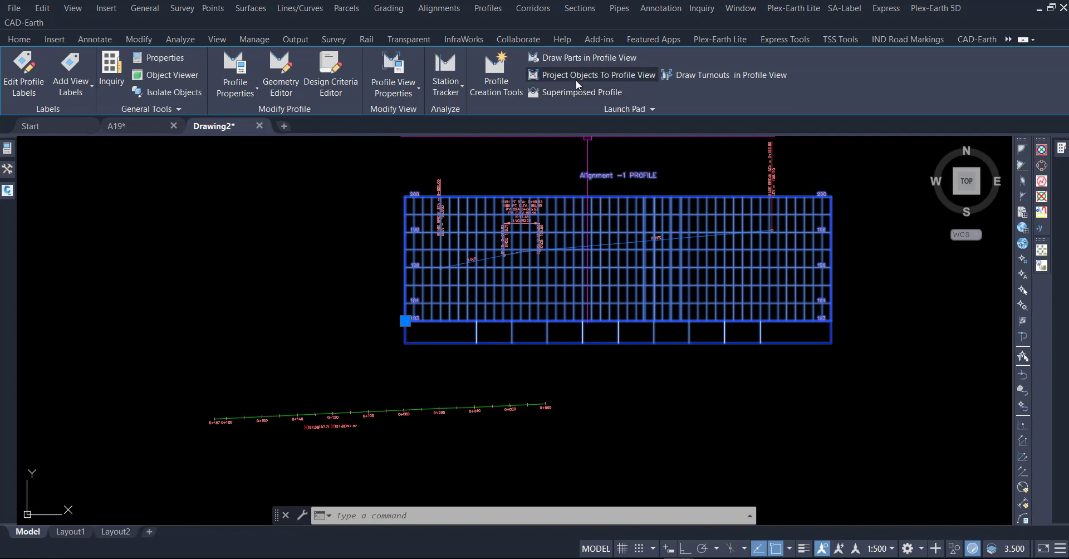
{"action": "left_click", "coordinate": [573, 77]}
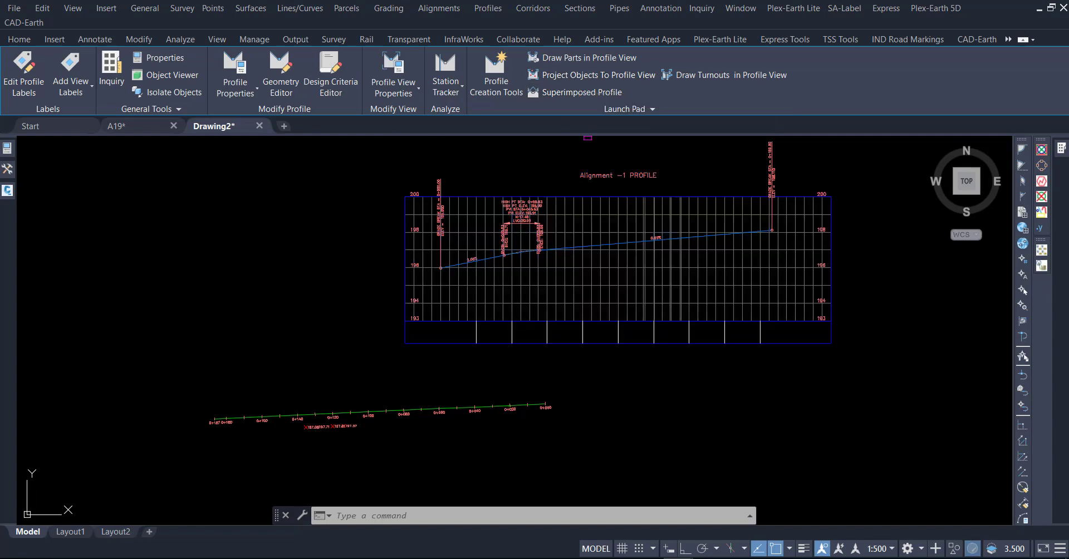
{"action": "left_click", "coordinate": [279, 382]}
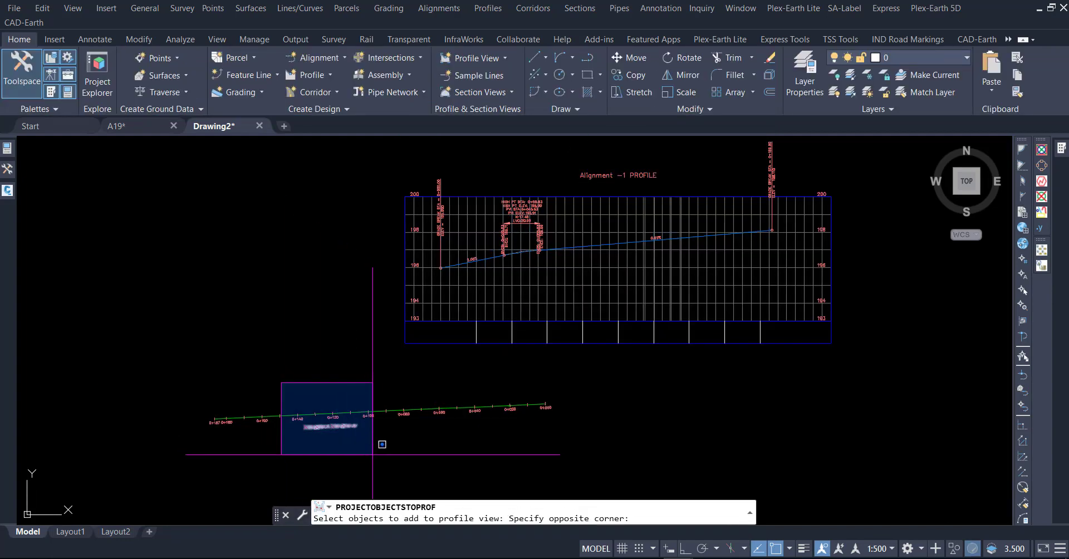
{"action": "left_click", "coordinate": [382, 445]}
{"action": "key", "text": "Return"}
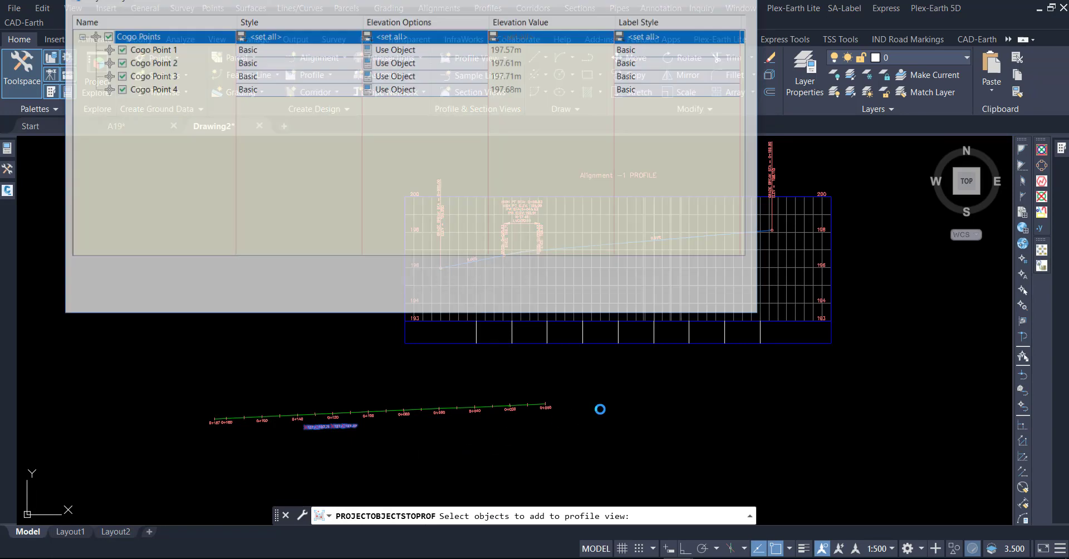
{"action": "left_click", "coordinate": [275, 37]}
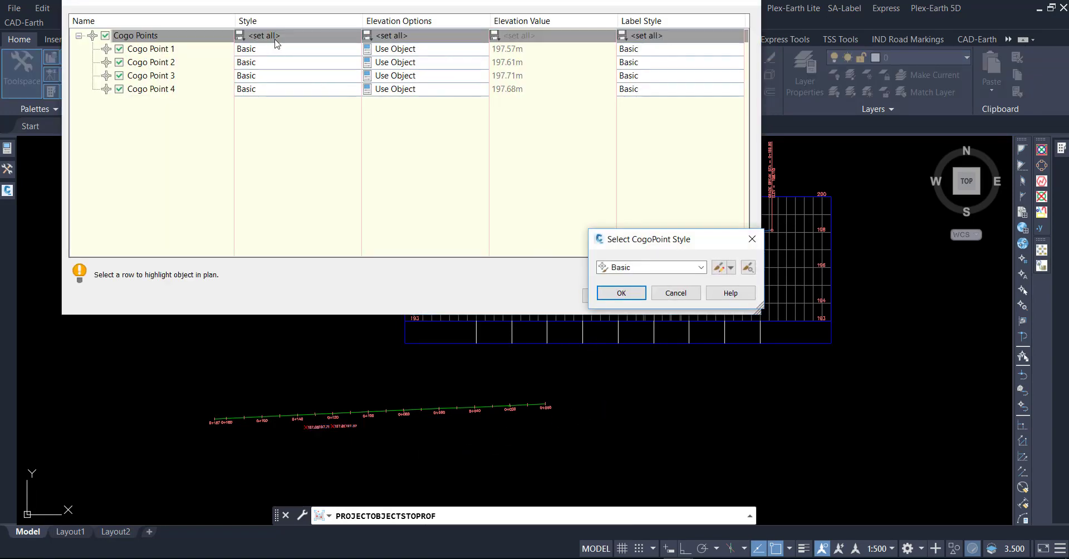
{"action": "left_click", "coordinate": [673, 294]}
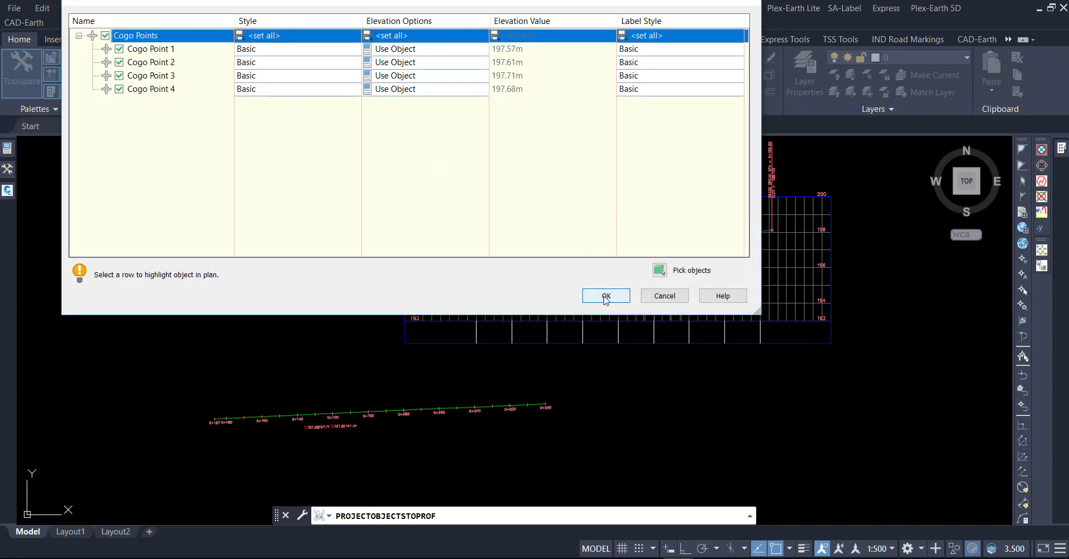
{"action": "left_click", "coordinate": [606, 296]}
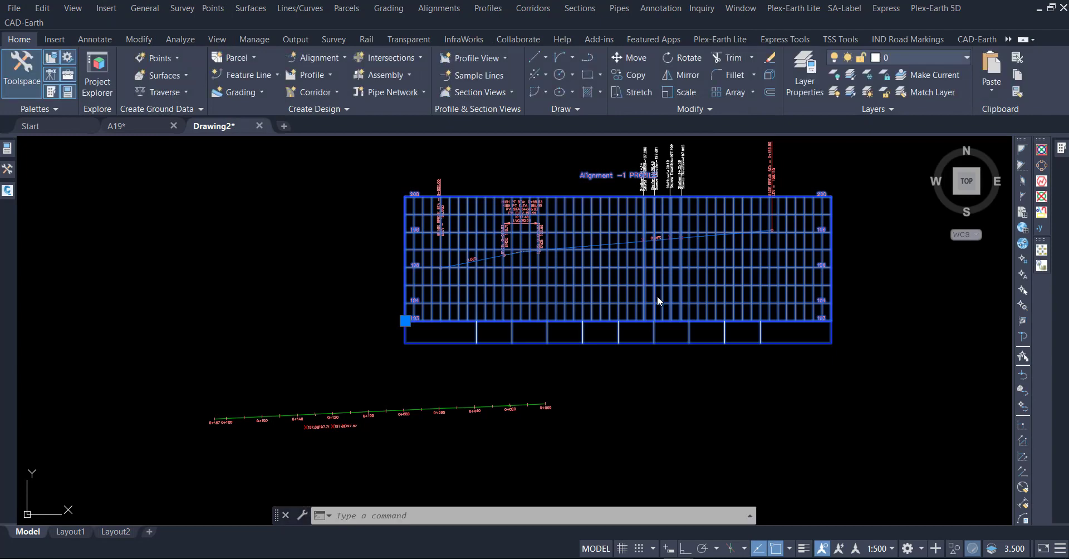
{"action": "key", "text": "Escape"}
Save the drawing in the KSA folder under the file name aa
{"action": "scroll", "coordinate": [667, 192], "scroll_direction": "up", "scroll_amount": 5}
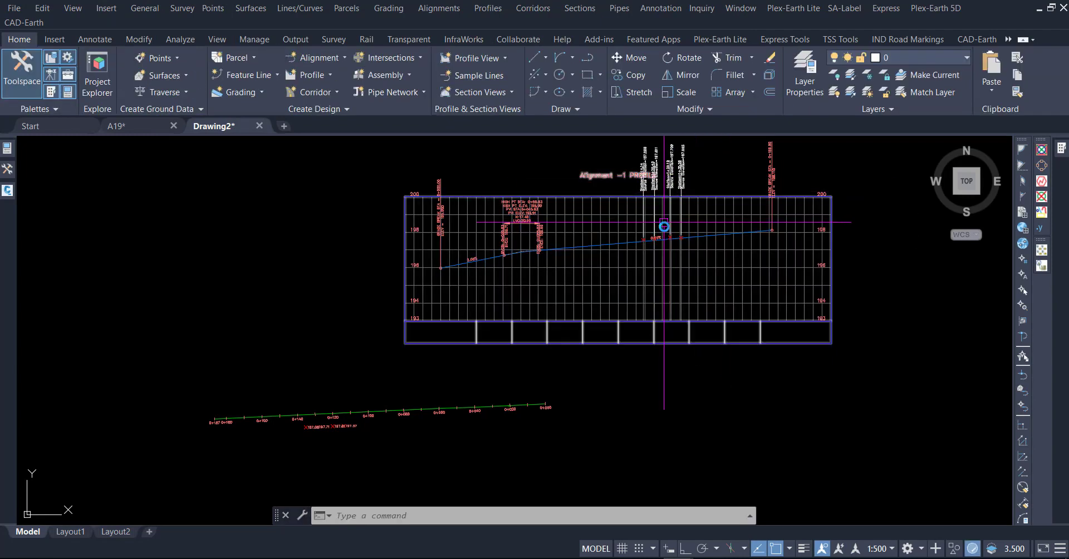
{"action": "scroll", "coordinate": [646, 362], "scroll_direction": "down", "scroll_amount": 3}
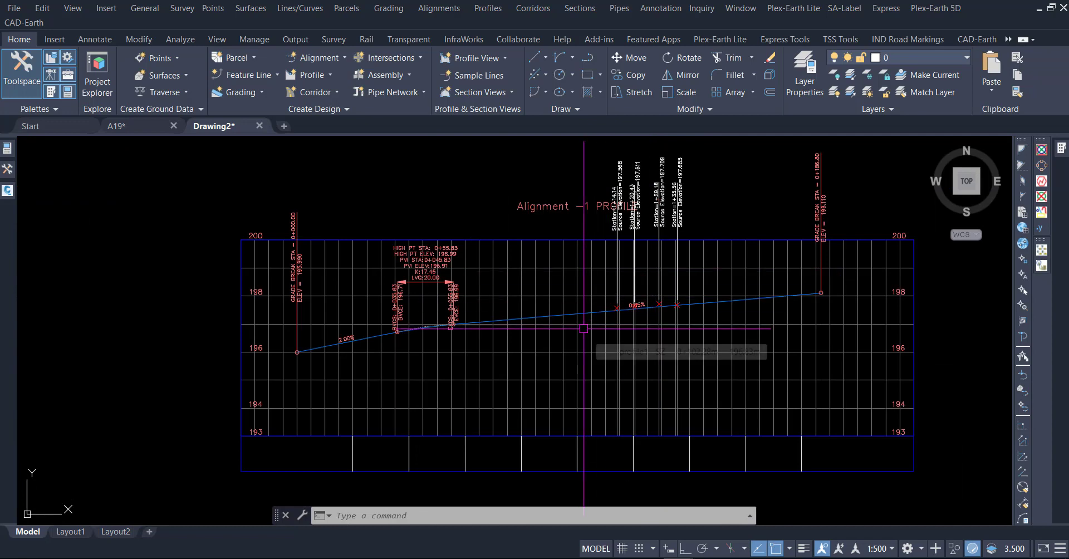
{"action": "left_click", "coordinate": [553, 316]}
{"action": "key", "text": "ctrl+s"}
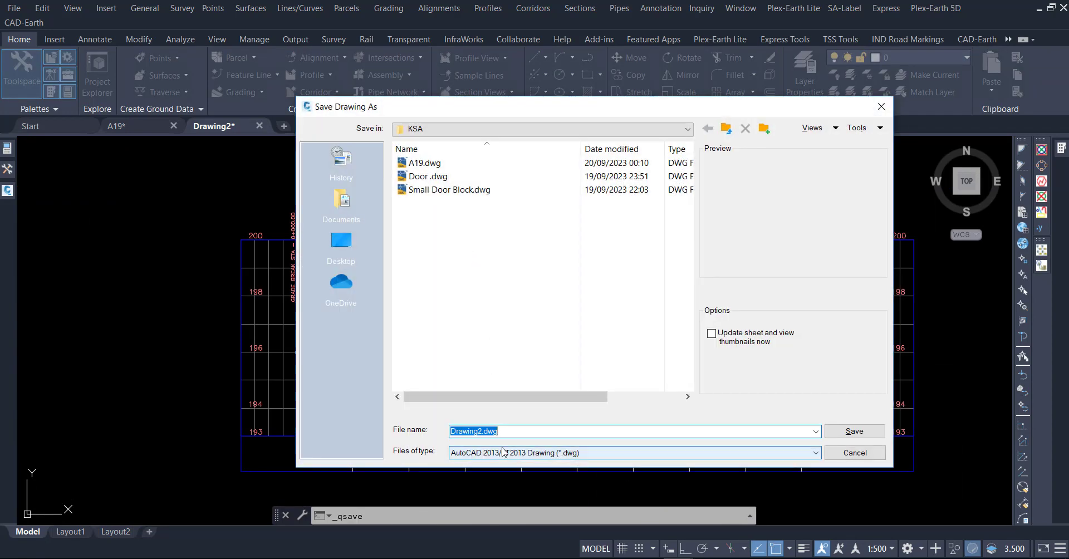
{"action": "type", "text": "aa"}
{"action": "left_click", "coordinate": [863, 435]}
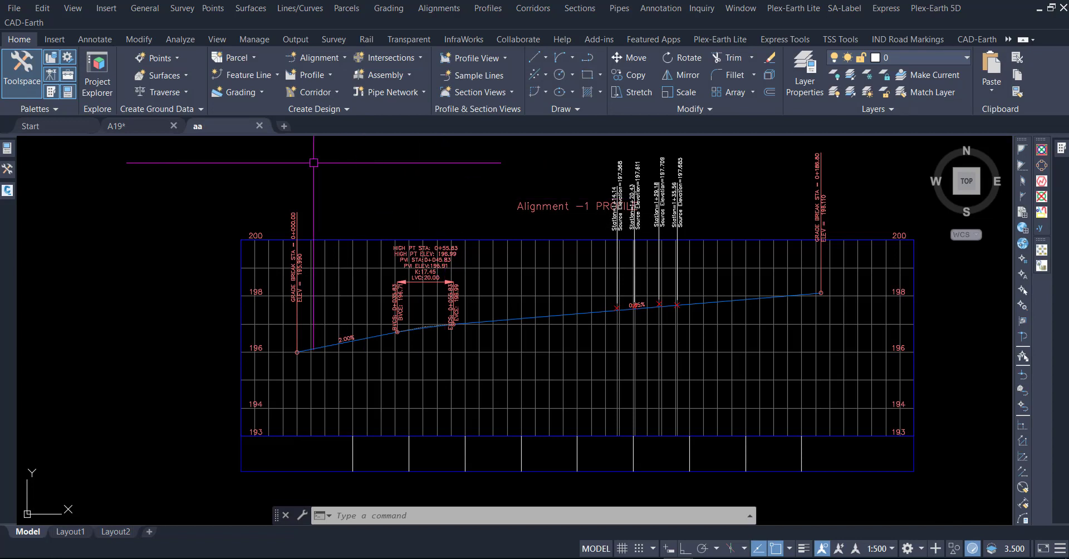
Start importing Civil 3D styles with A19.dwg from the KSA folder as the source drawing
{"action": "left_click", "coordinate": [259, 44]}
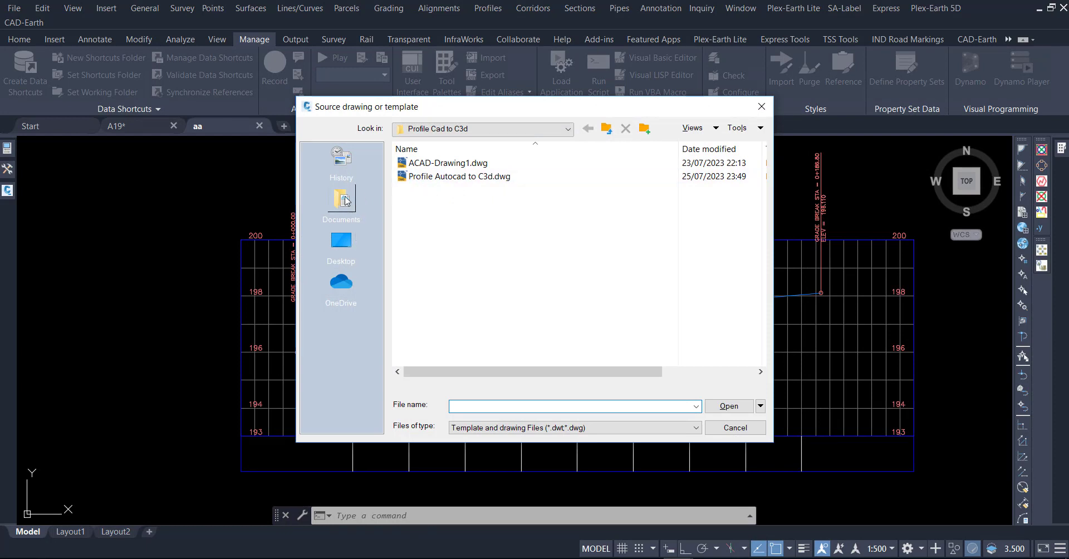
{"action": "left_click", "coordinate": [341, 202]}
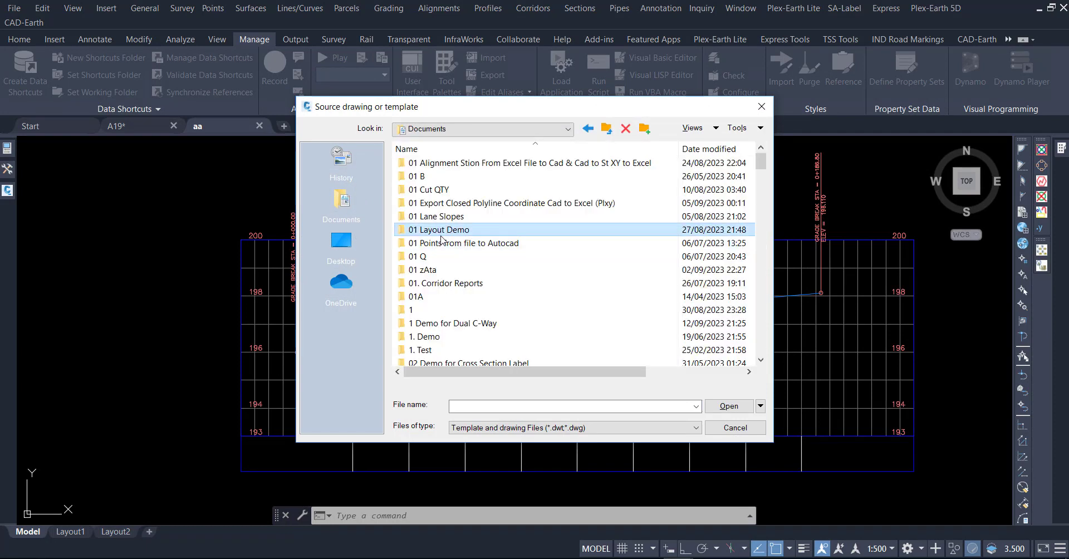
{"action": "scroll", "coordinate": [441, 239], "scroll_direction": "down", "scroll_amount": 20}
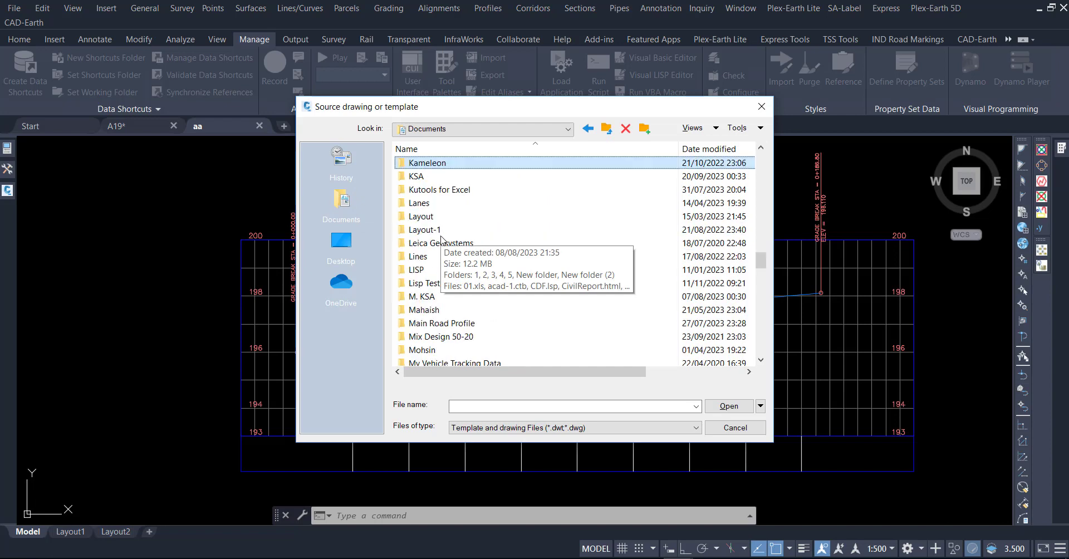
{"action": "double_click", "coordinate": [418, 176]}
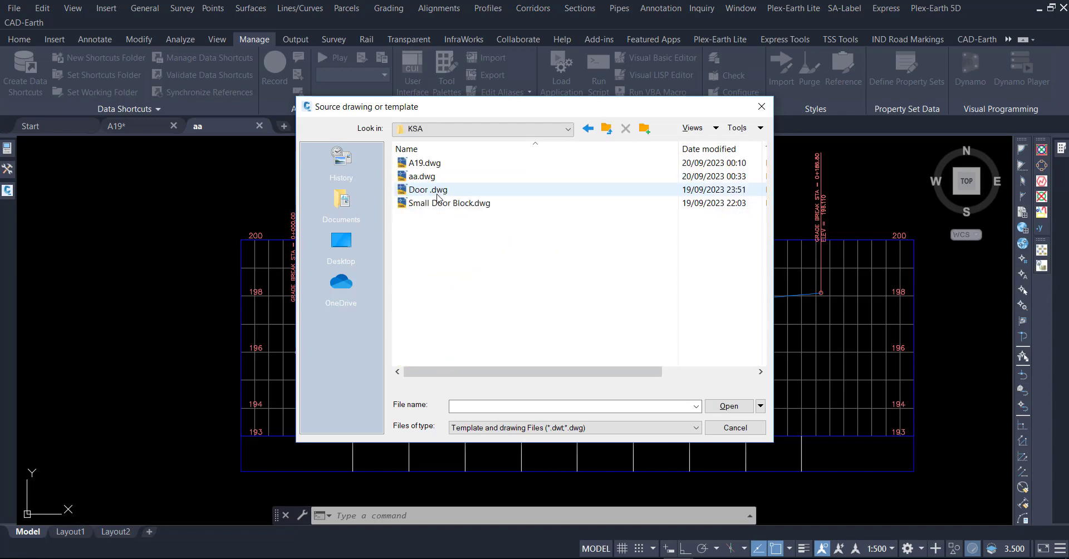
{"action": "left_click", "coordinate": [419, 168]}
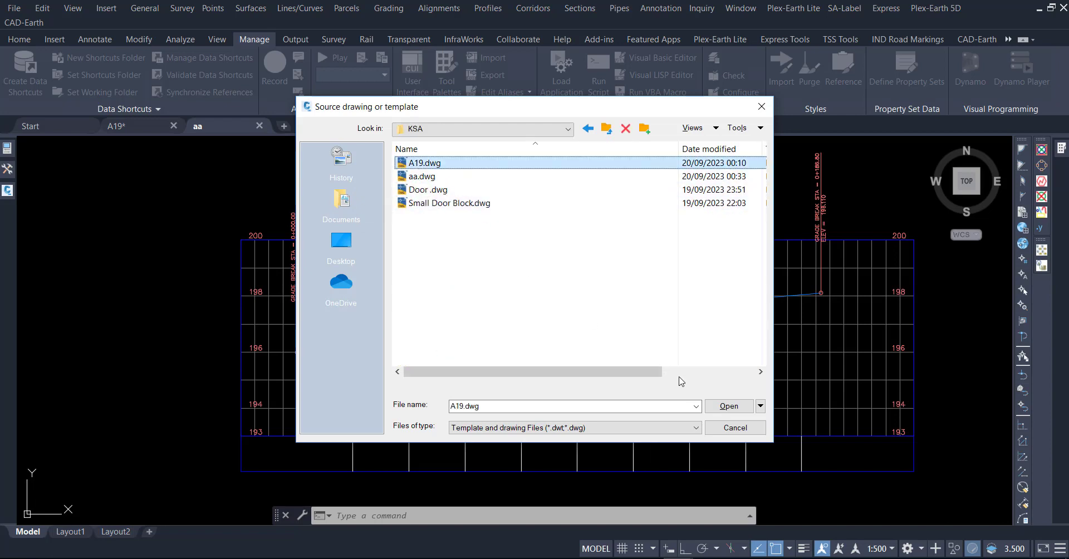
{"action": "left_click", "coordinate": [729, 406]}
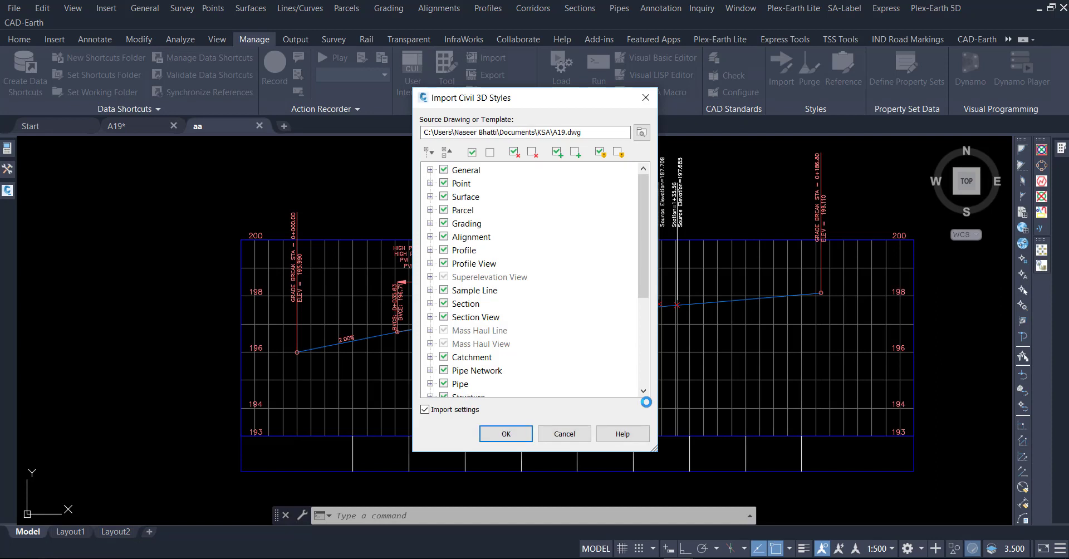
Import the checked styles together with the settings and close the completion notice
{"action": "left_click", "coordinate": [509, 434]}
{"action": "left_click", "coordinate": [587, 313]}
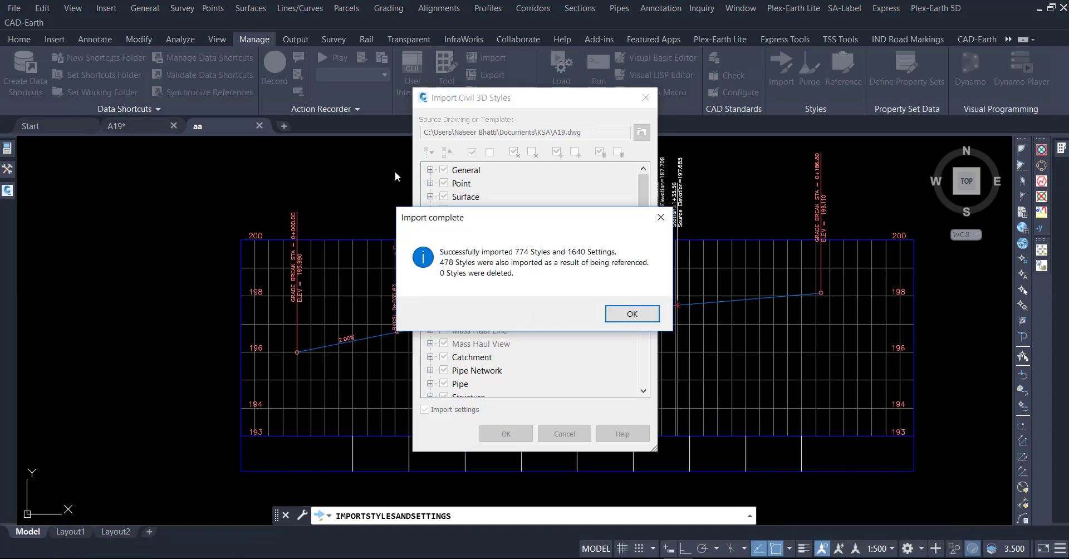
{"action": "left_click", "coordinate": [632, 314]}
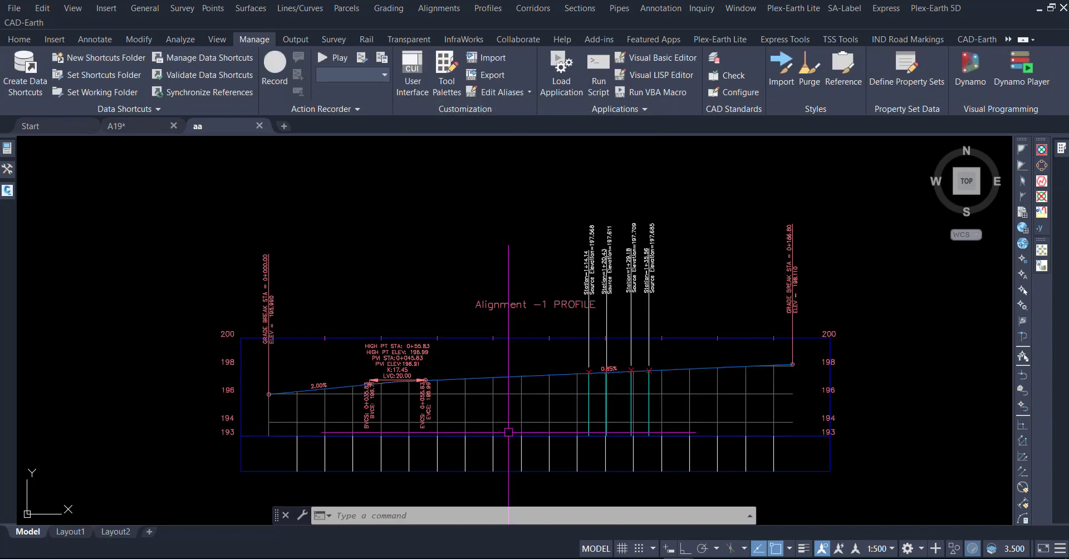
{"action": "middle_click_drag", "start_coordinate": [532, 352], "coordinate": [537, 304]}
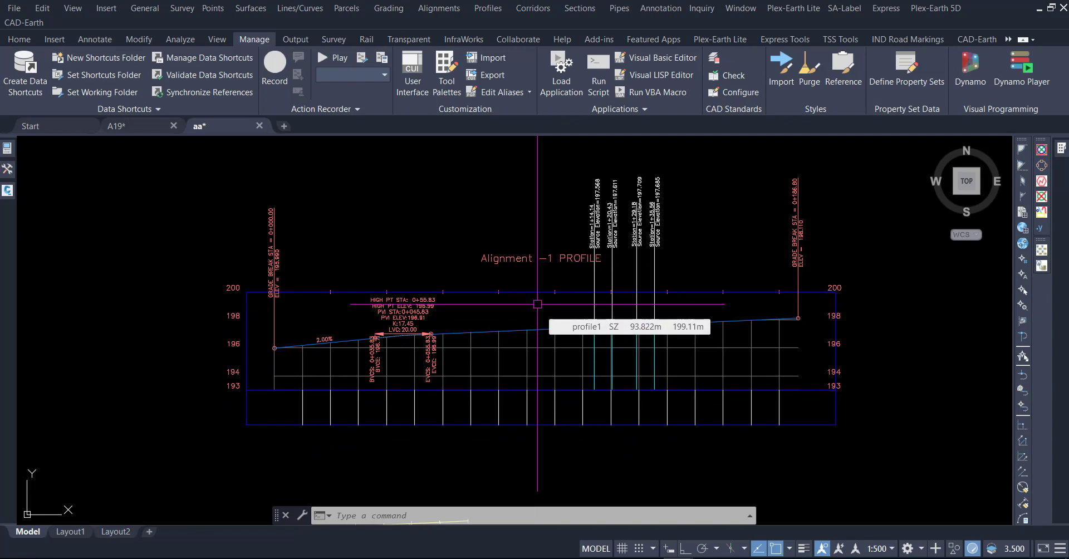
{"action": "scroll", "coordinate": [619, 319], "scroll_direction": "up", "scroll_amount": 4}
{"action": "scroll", "coordinate": [673, 316], "scroll_direction": "up", "scroll_amount": 2}
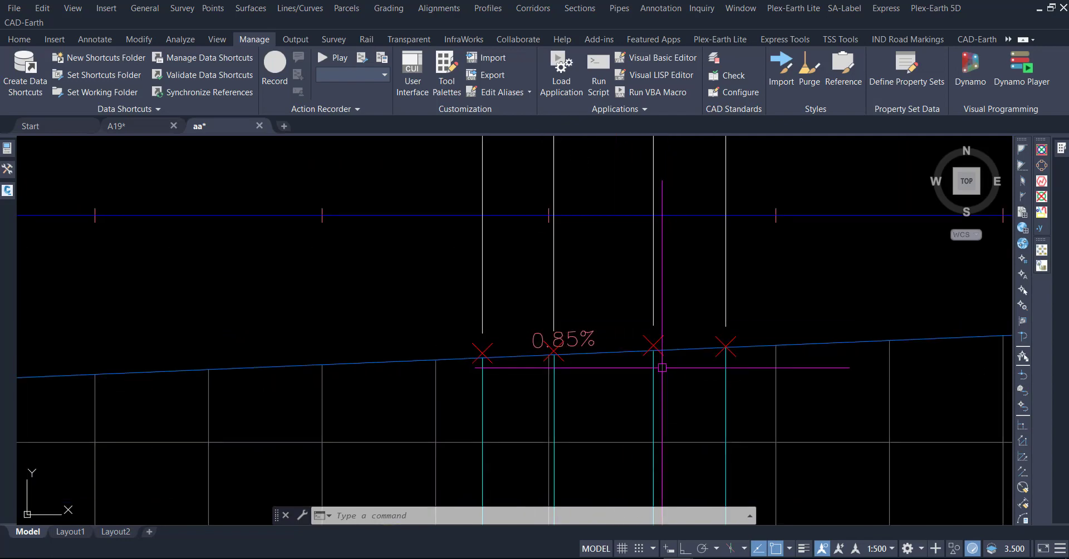
{"action": "scroll", "coordinate": [531, 319], "scroll_direction": "down", "scroll_amount": 2}
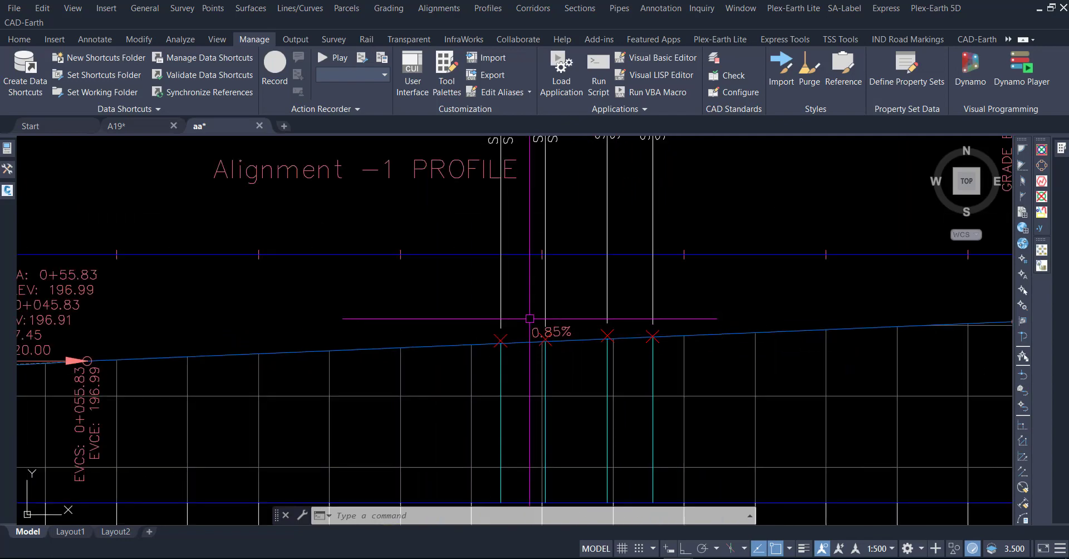
{"action": "left_click", "coordinate": [346, 257]}
{"action": "right_click", "coordinate": [347, 257]}
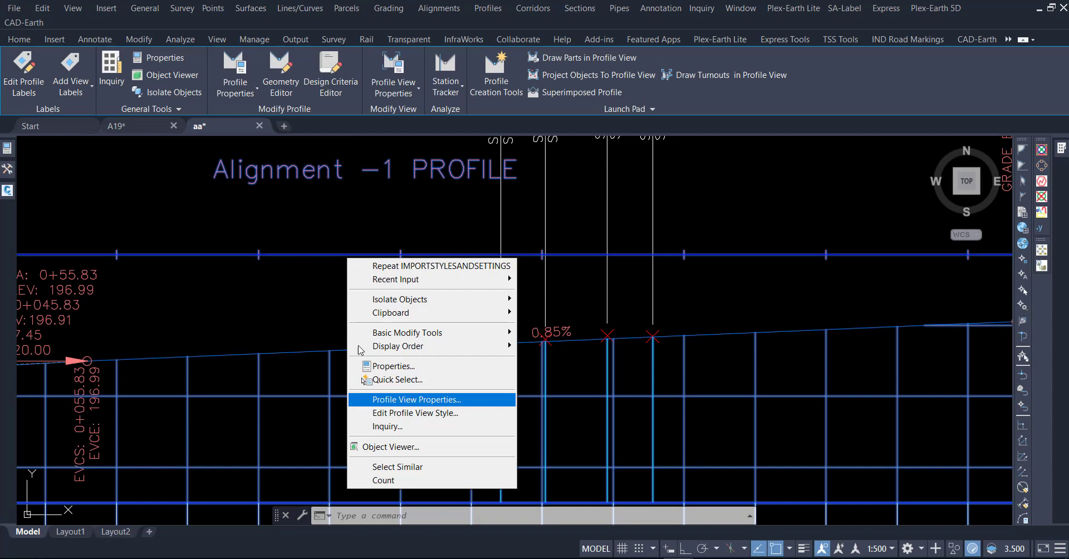
{"action": "left_click", "coordinate": [160, 195]}
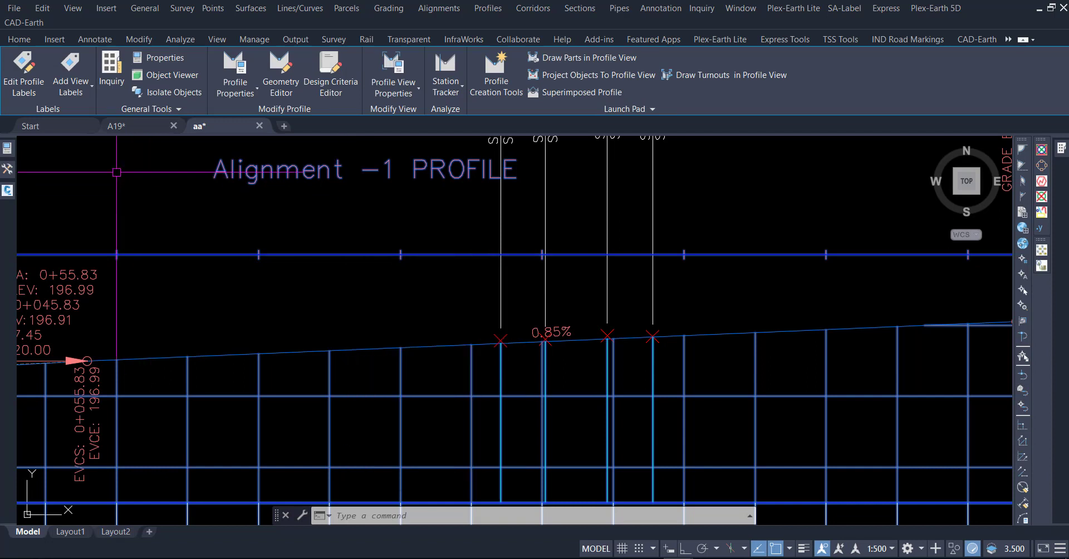
Create a layout profile named door on the Alignment -1 profile view, keeping the PGL style and AL KAPOON label set
{"action": "left_click", "coordinate": [23, 44]}
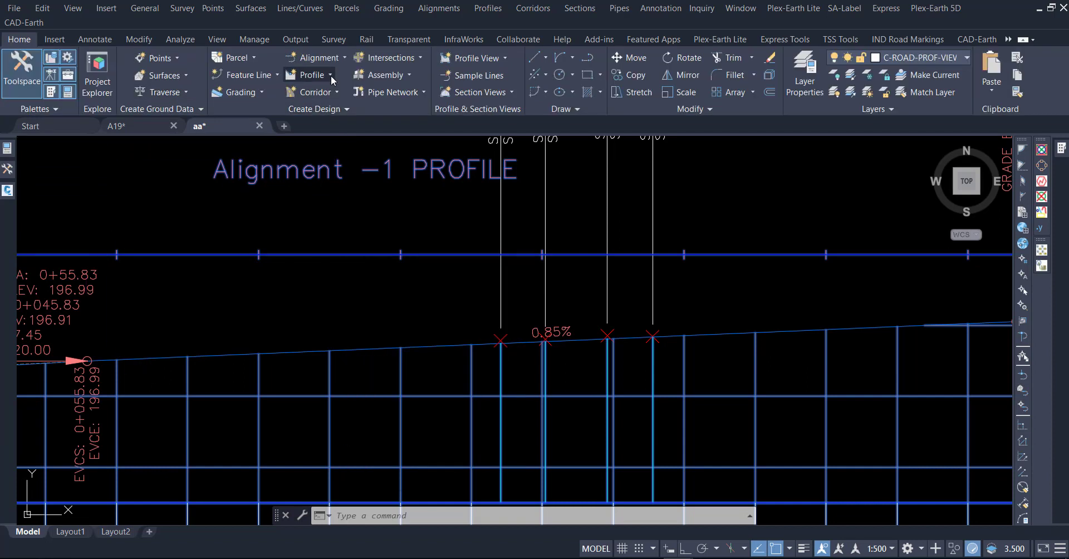
{"action": "left_click", "coordinate": [331, 75]}
{"action": "left_click", "coordinate": [337, 124]}
{"action": "left_click", "coordinate": [355, 178]}
{"action": "left_click_drag", "start_coordinate": [559, 161], "coordinate": [421, 158]}
{"action": "type", "text": "door"}
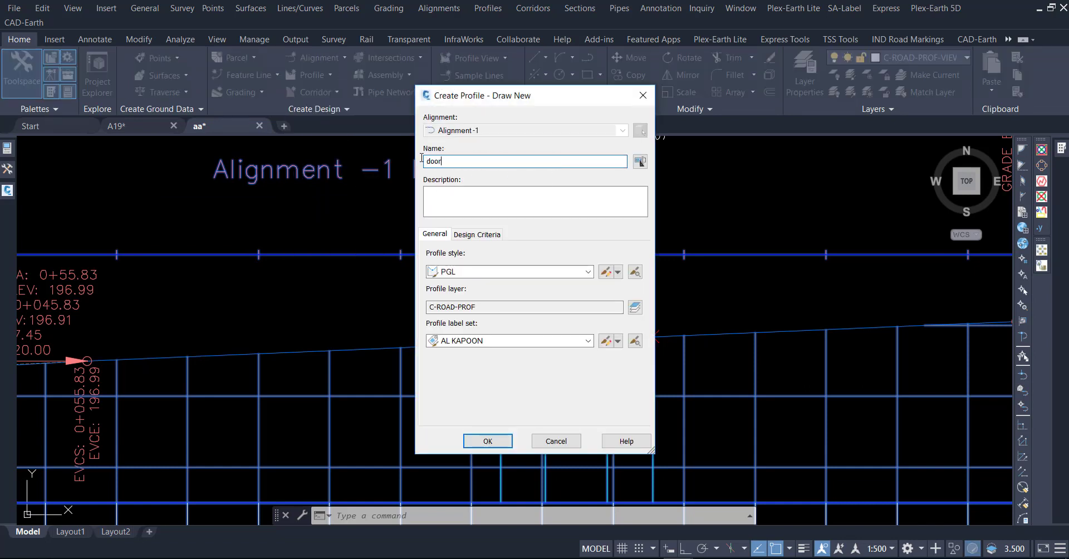
{"action": "left_click", "coordinate": [489, 441]}
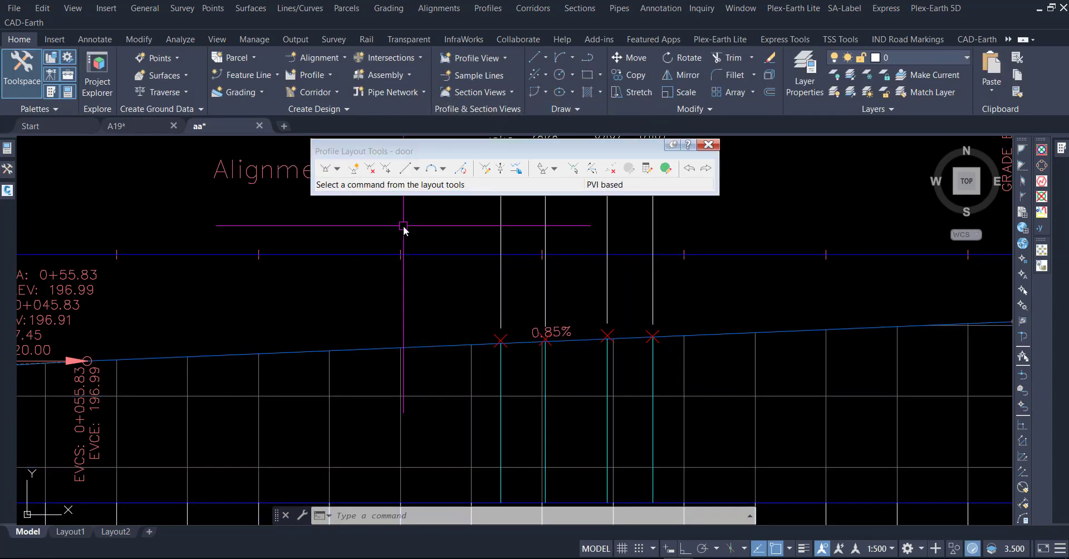
Draw tangents for the door profile through the nodes of the four projected points, in station order
{"action": "left_click", "coordinate": [337, 168]}
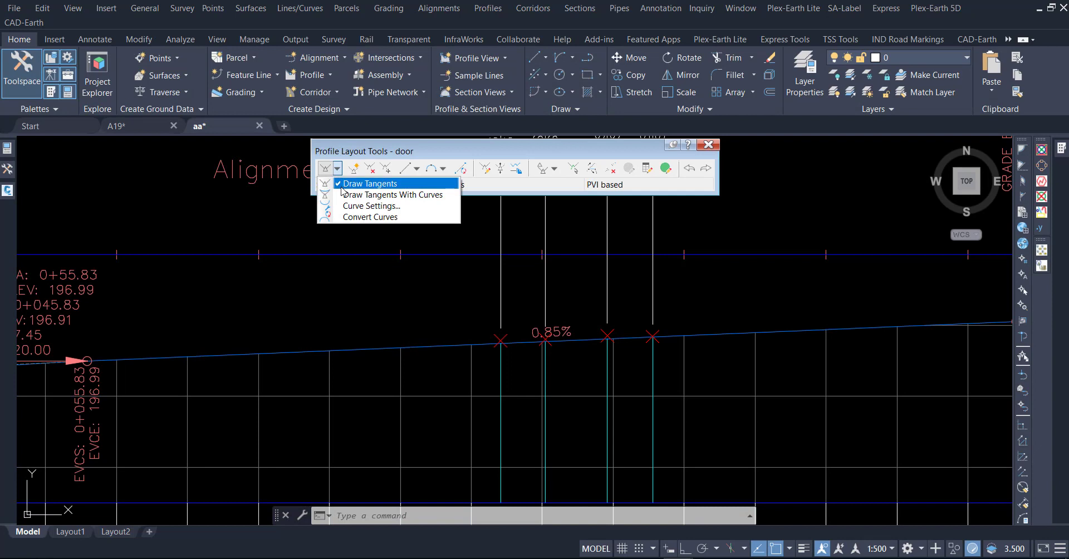
{"action": "left_click", "coordinate": [356, 183]}
{"action": "scroll", "coordinate": [515, 335], "scroll_direction": "up", "scroll_amount": 8}
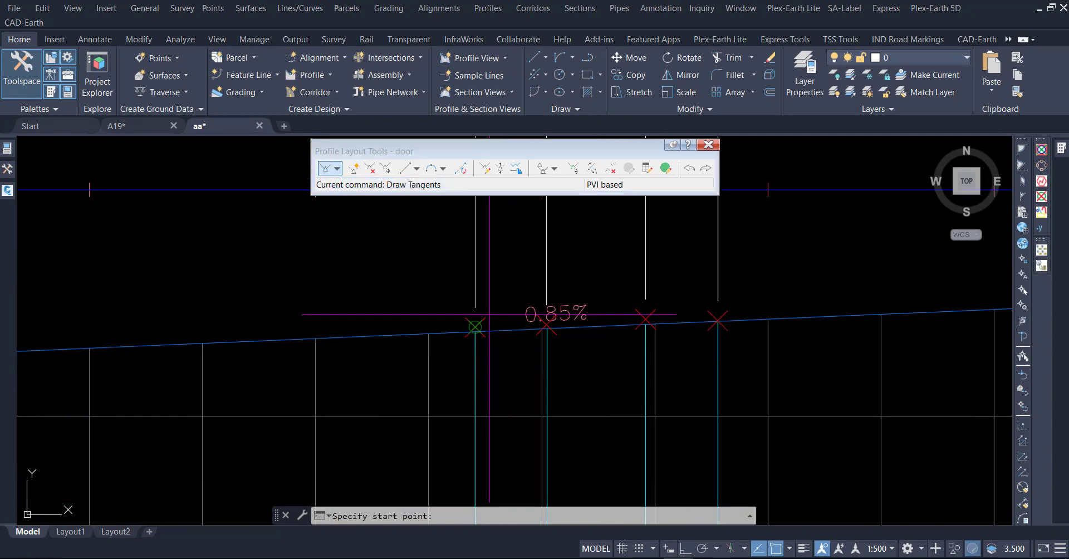
{"action": "left_click", "coordinate": [419, 368]}
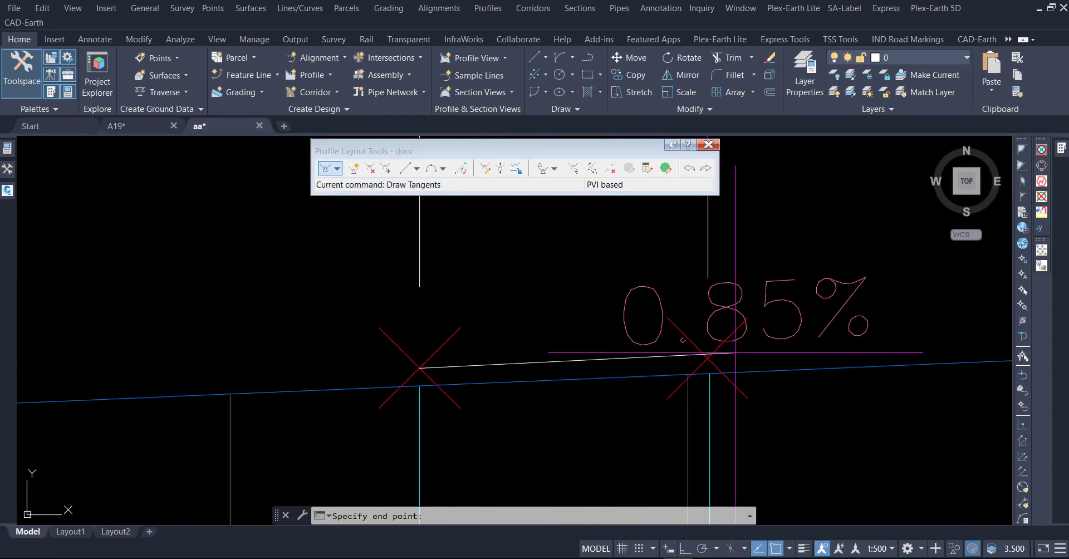
{"action": "left_click", "coordinate": [708, 359]}
{"action": "middle_click_drag", "start_coordinate": [420, 365], "coordinate": [234, 370]}
{"action": "left_click", "coordinate": [591, 336]}
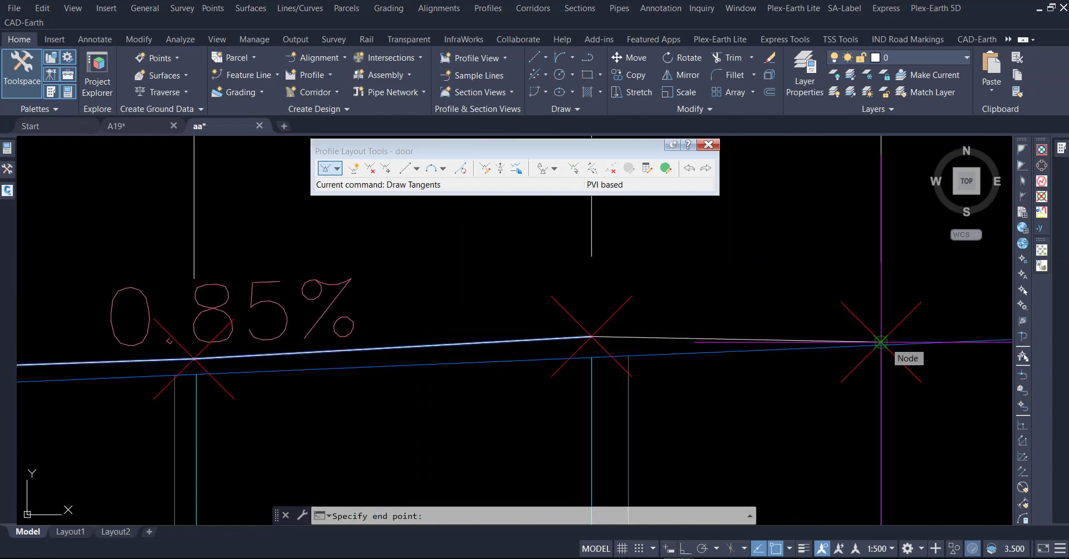
{"action": "scroll", "coordinate": [896, 326], "scroll_direction": "up", "scroll_amount": 6}
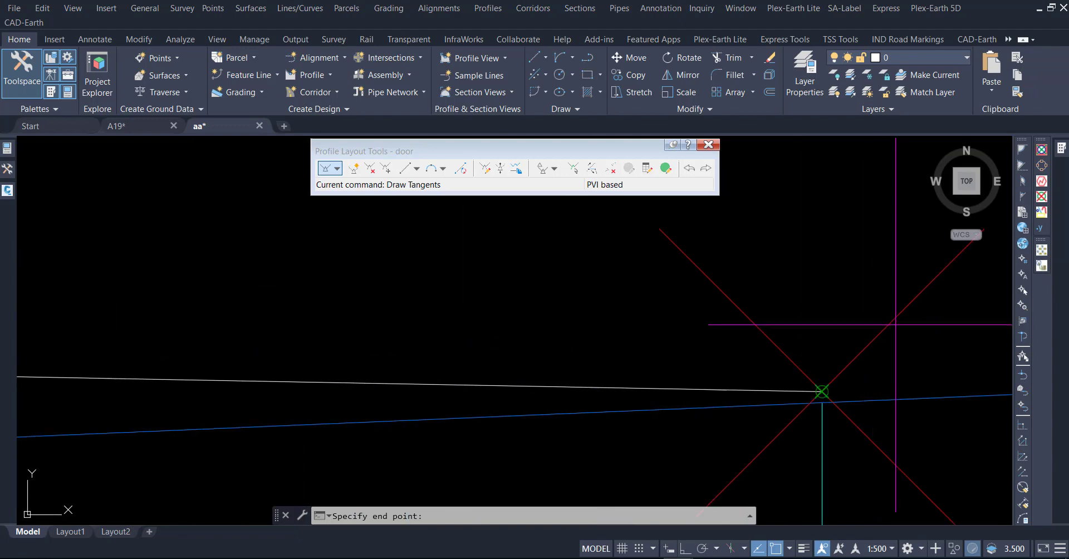
{"action": "left_click", "coordinate": [821, 391]}
{"action": "key", "text": "Return"}
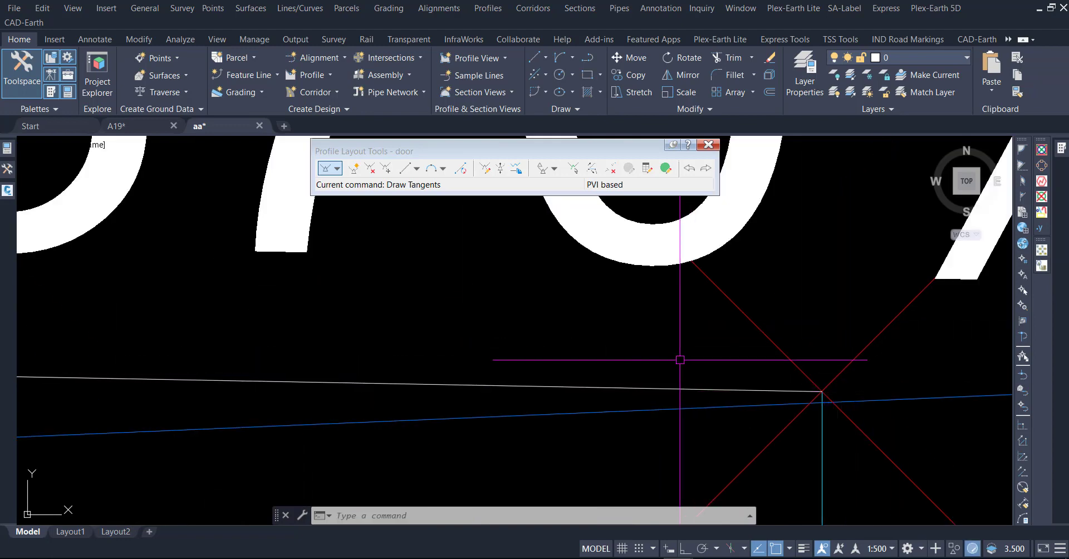
Erase the large grade percentage labels along the door profile
{"action": "scroll", "coordinate": [679, 359], "scroll_direction": "down", "scroll_amount": 6}
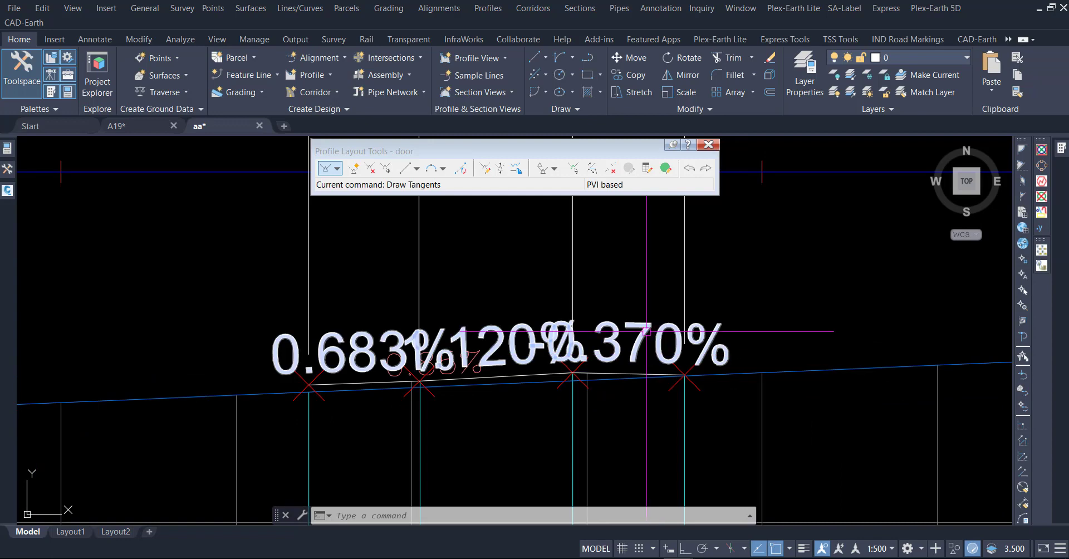
{"action": "key", "text": "Escape"}
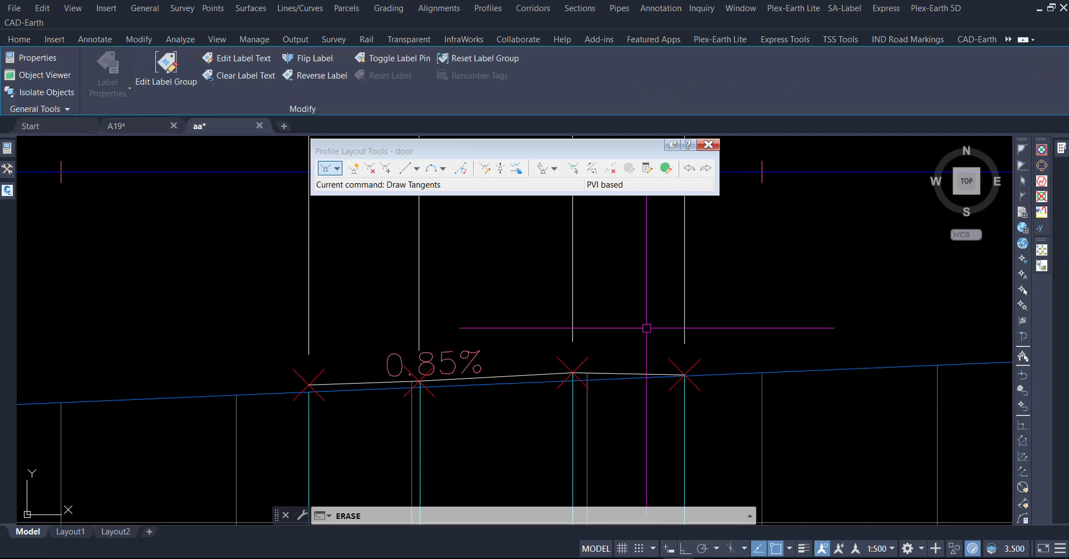
{"action": "scroll", "coordinate": [624, 326], "scroll_direction": "down", "scroll_amount": 6}
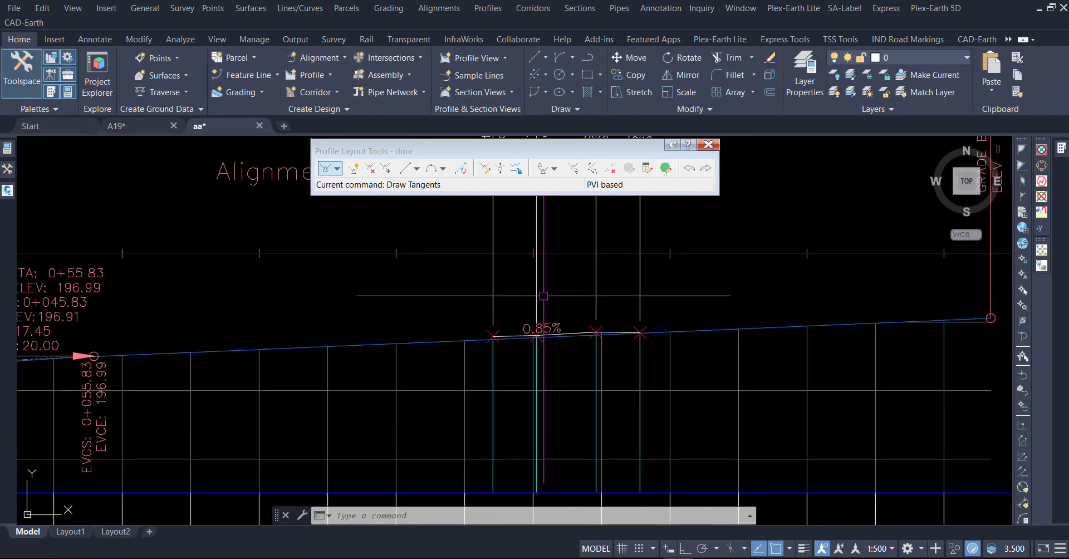
Remove the Elevations and Stations band from the bottom of the profile view in its properties
{"action": "left_click", "coordinate": [426, 408]}
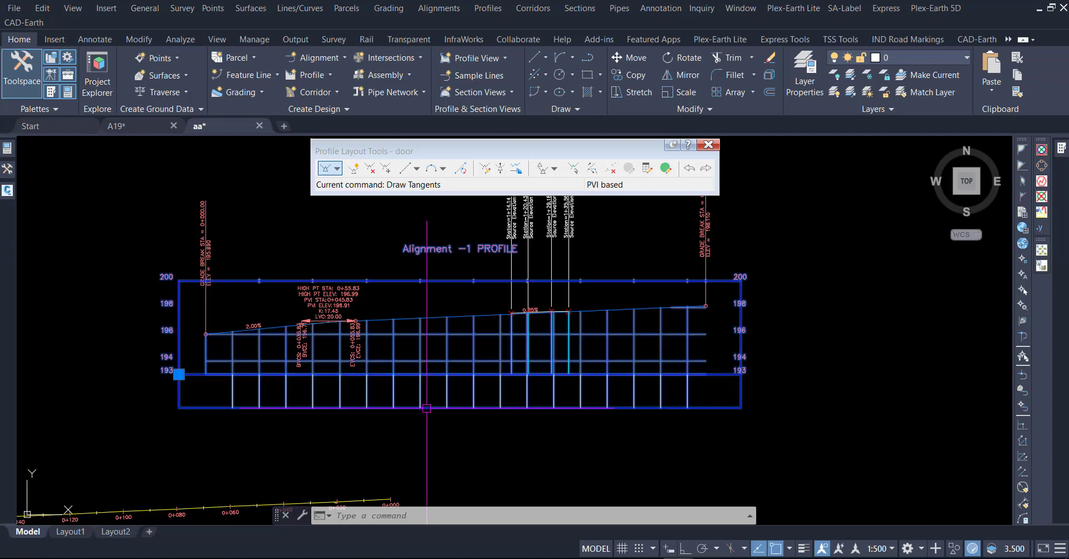
{"action": "right_click", "coordinate": [426, 408]}
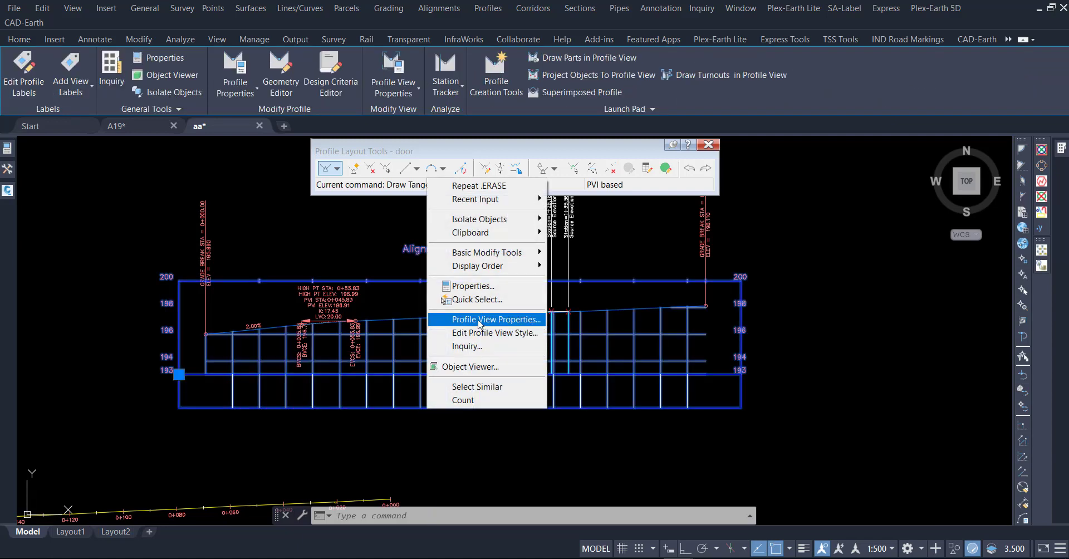
{"action": "left_click", "coordinate": [479, 319]}
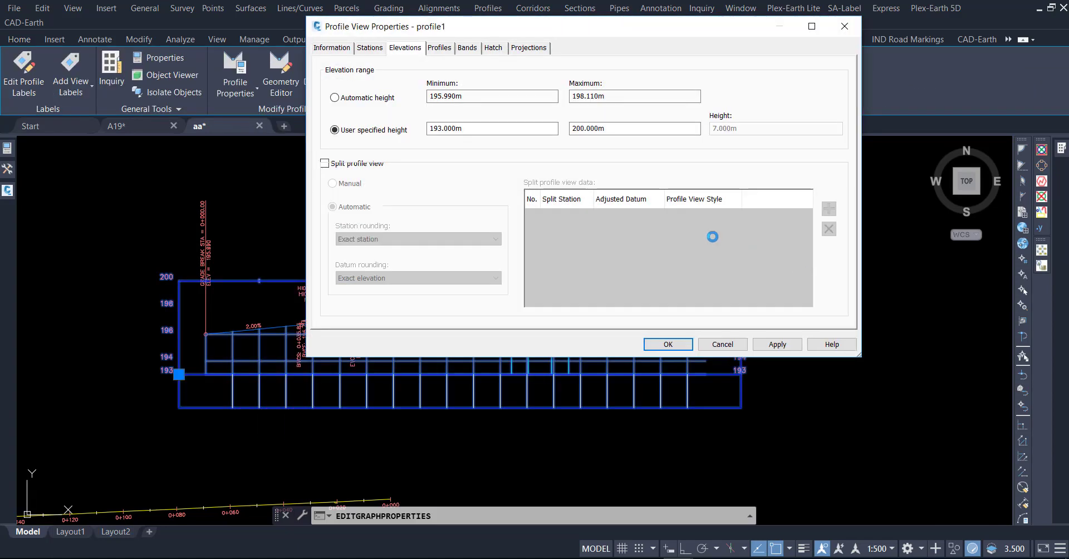
{"action": "left_click", "coordinate": [468, 49]}
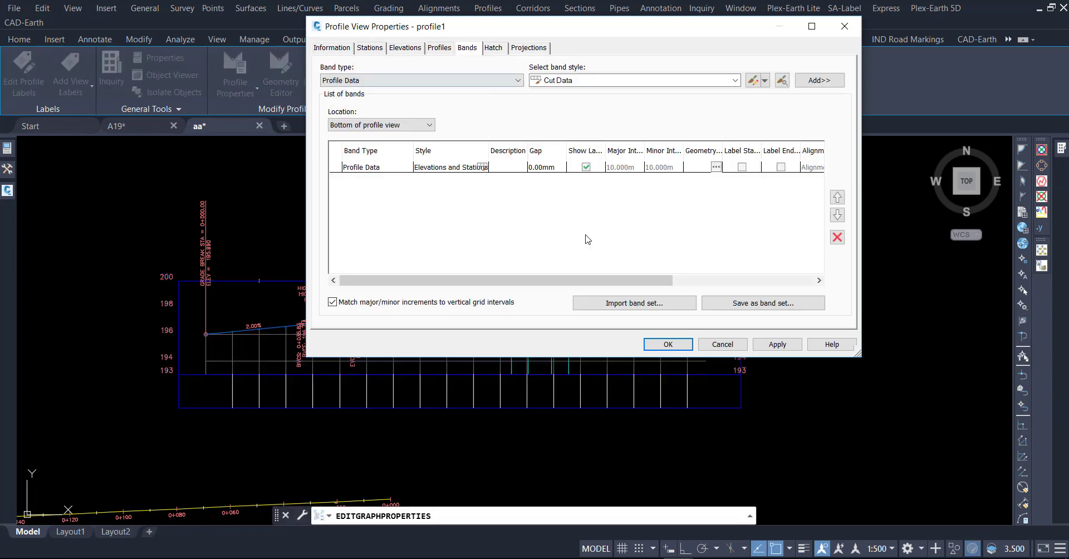
{"action": "left_click", "coordinate": [623, 168]}
{"action": "left_click", "coordinate": [837, 238]}
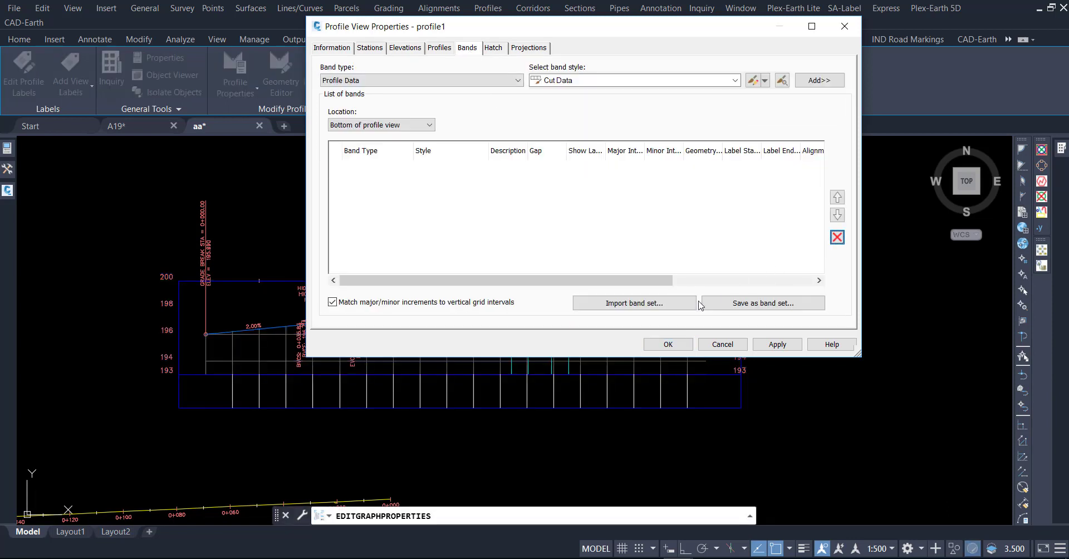
Import the band set Band Set For Door into the profile view's bands
{"action": "left_click", "coordinate": [668, 305]}
{"action": "left_click", "coordinate": [640, 269]}
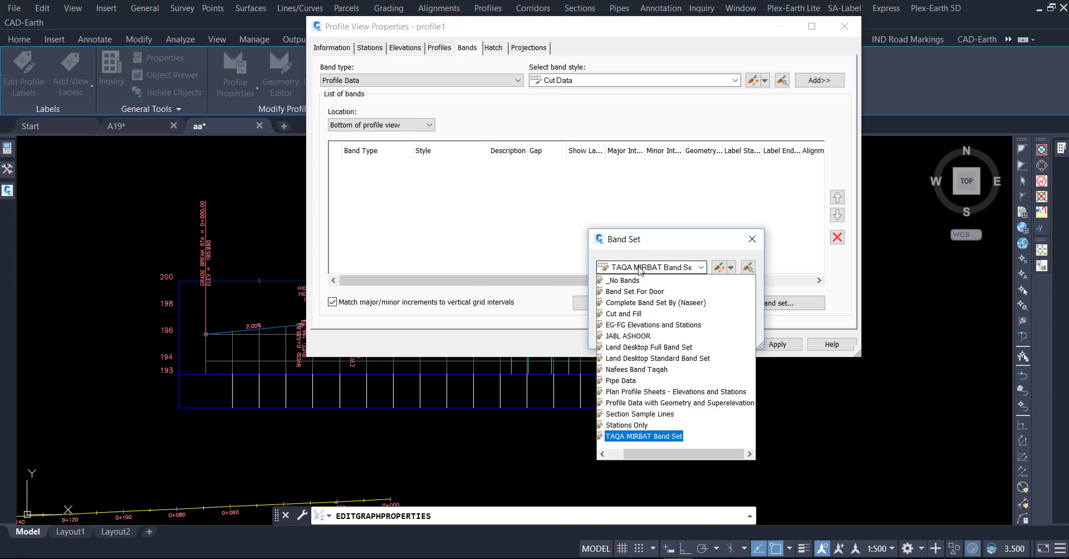
{"action": "left_click", "coordinate": [635, 291]}
{"action": "left_click", "coordinate": [620, 333]}
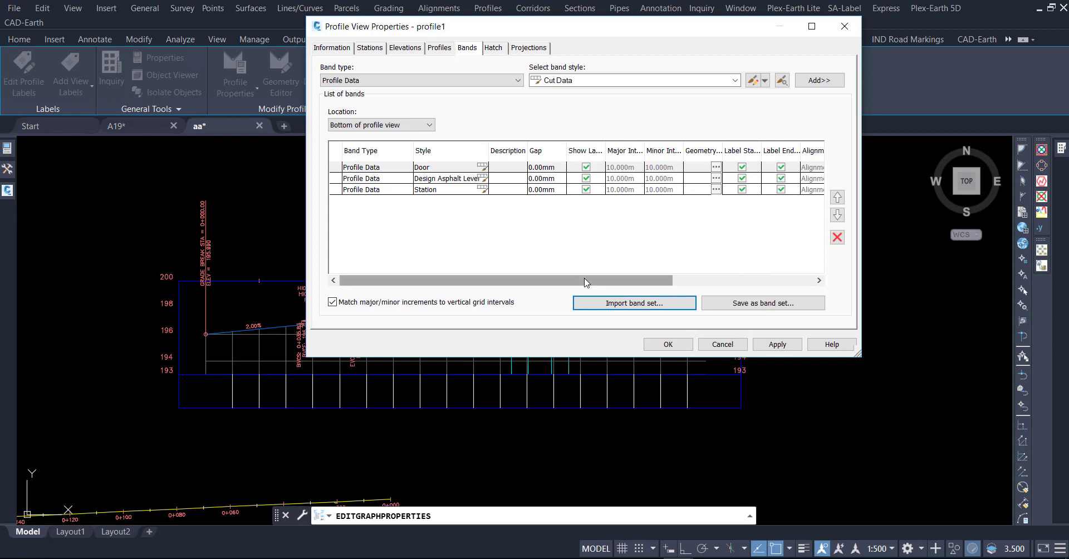
Open the Profile1 choices for the Door band
{"action": "left_click_drag", "start_coordinate": [595, 285], "coordinate": [737, 283]}
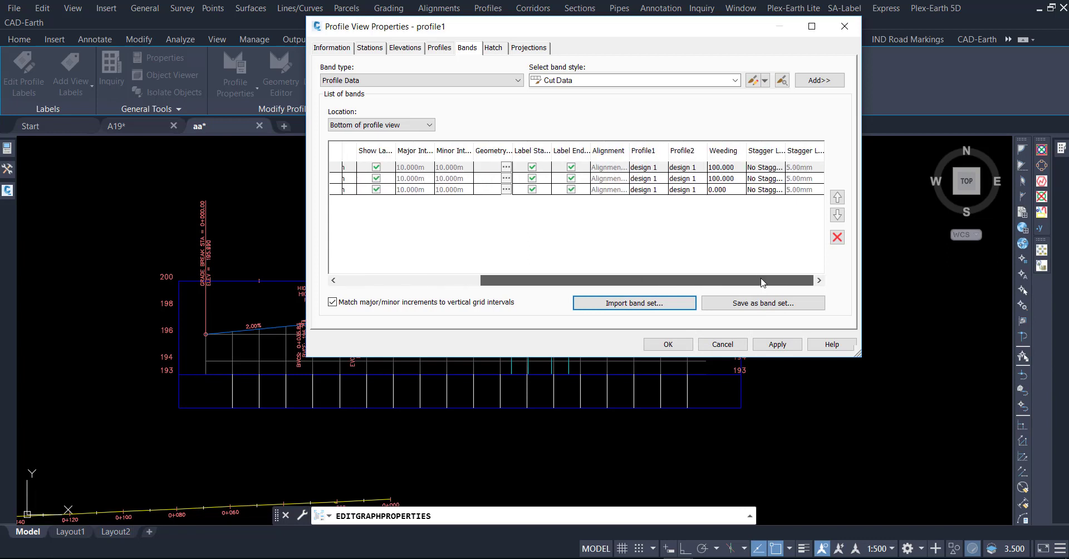
{"action": "left_click", "coordinate": [655, 168]}
{"action": "left_click", "coordinate": [655, 168]}
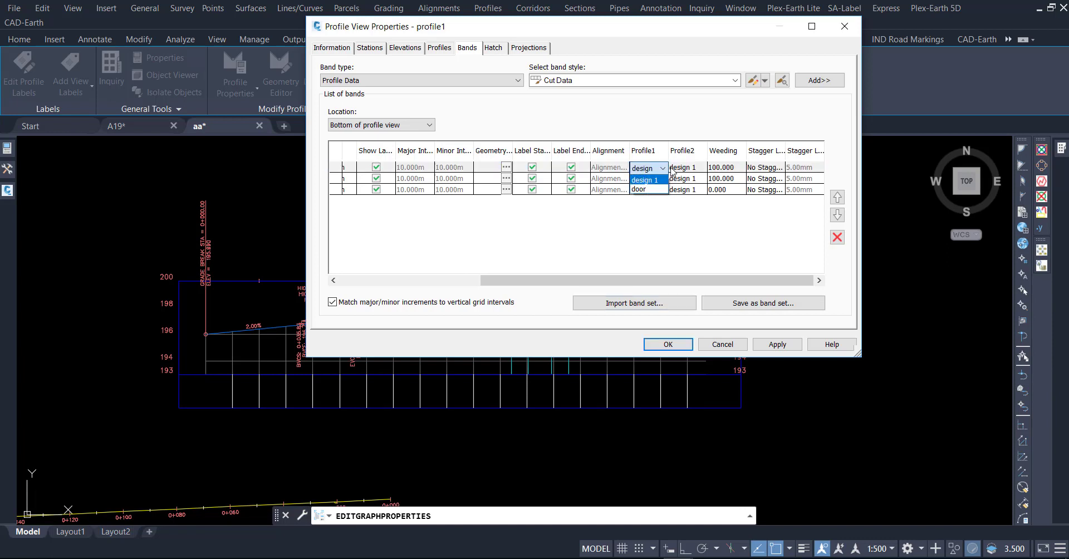